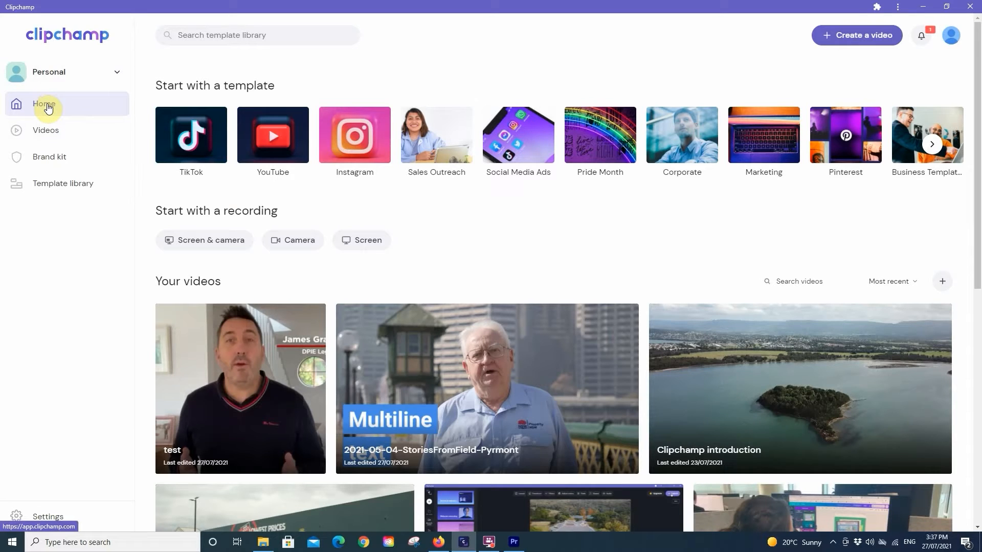
Look through the Videos and Brand kit pages, and return to the Home page
left_click(49, 134)
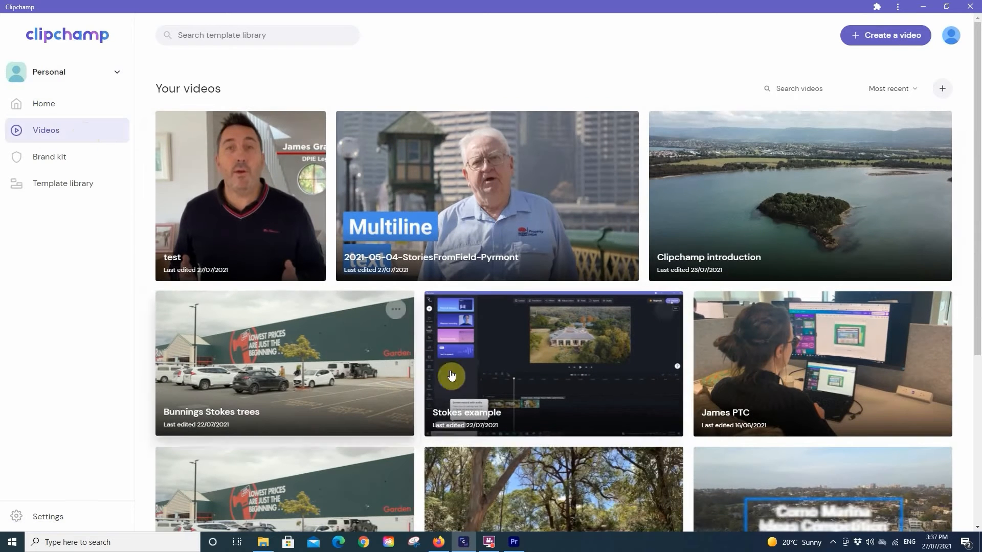
left_click(51, 158)
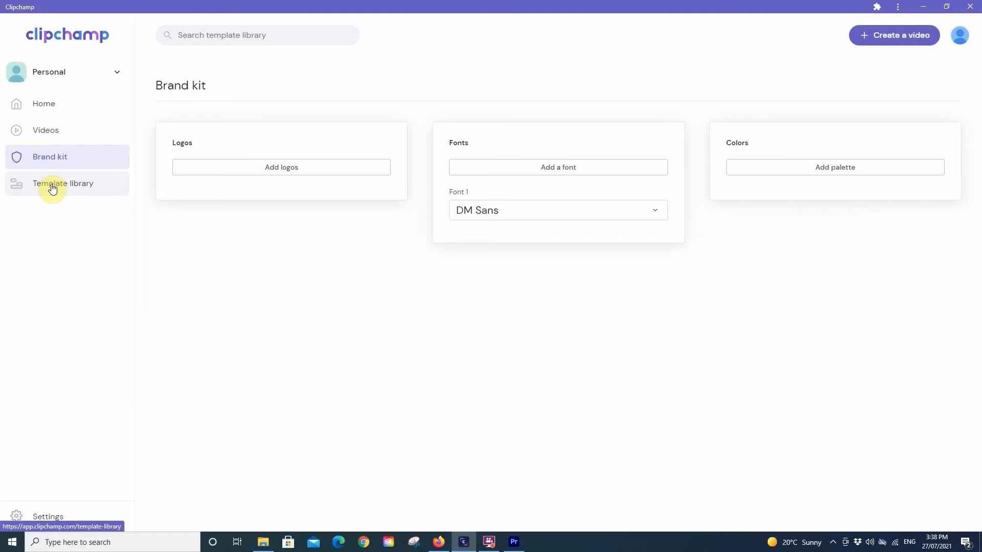
left_click(48, 104)
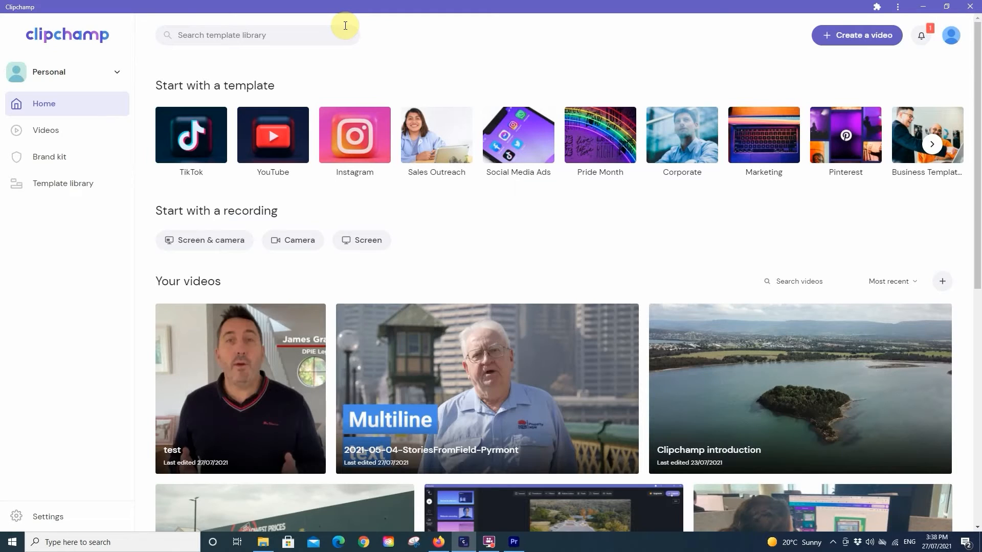
Create a new video project named "Tree Giveaway" and keep its aspect ratio at 16:9
left_click(861, 37)
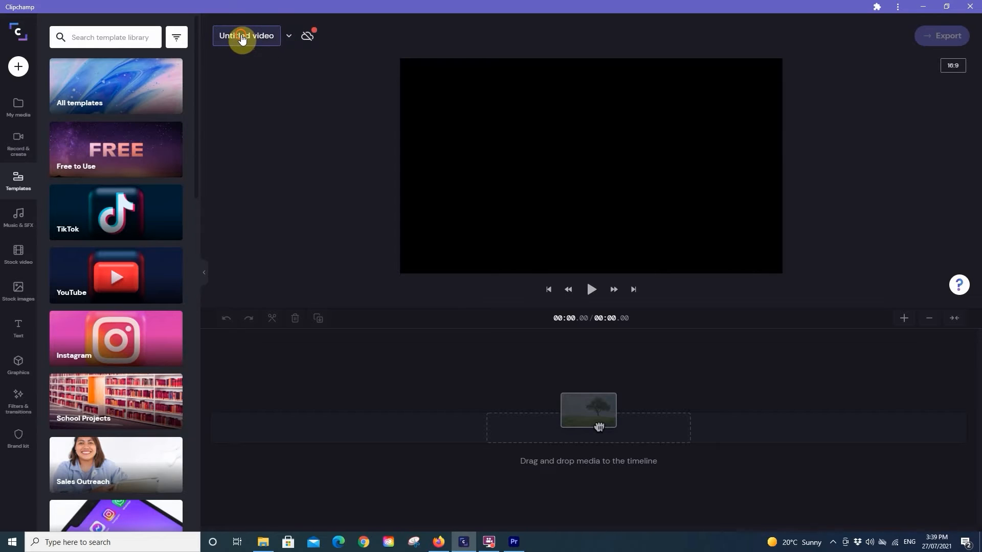
left_click(243, 39)
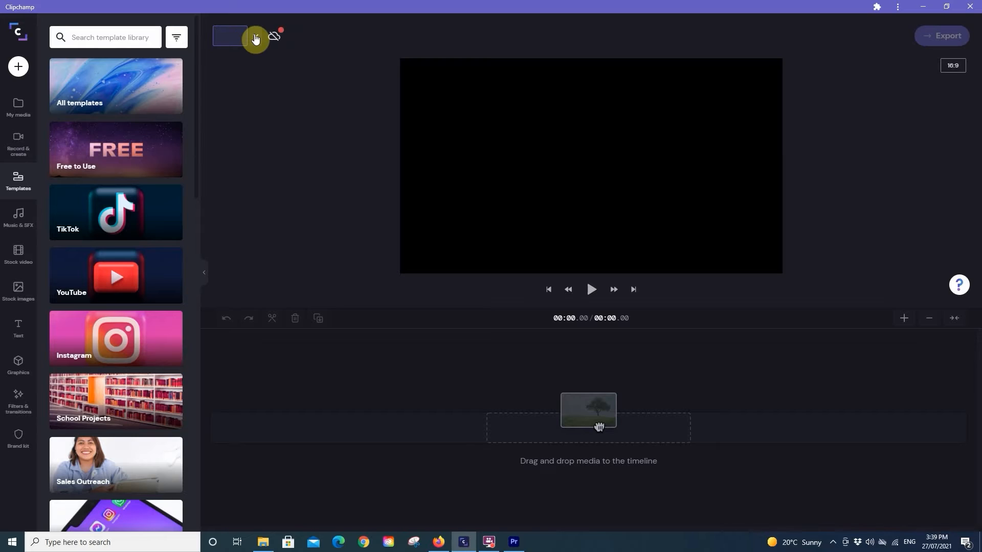
type("Tree Giv")
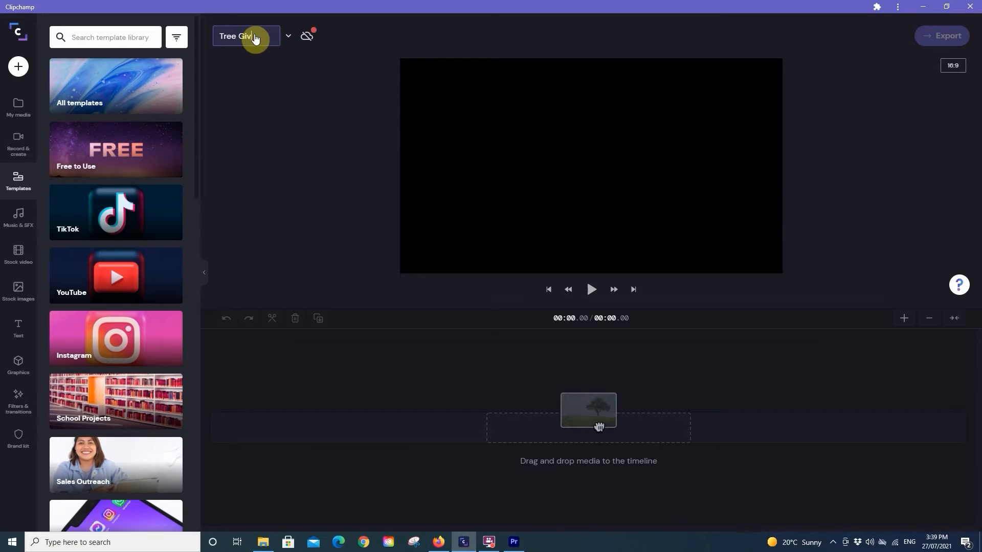
type("eaway")
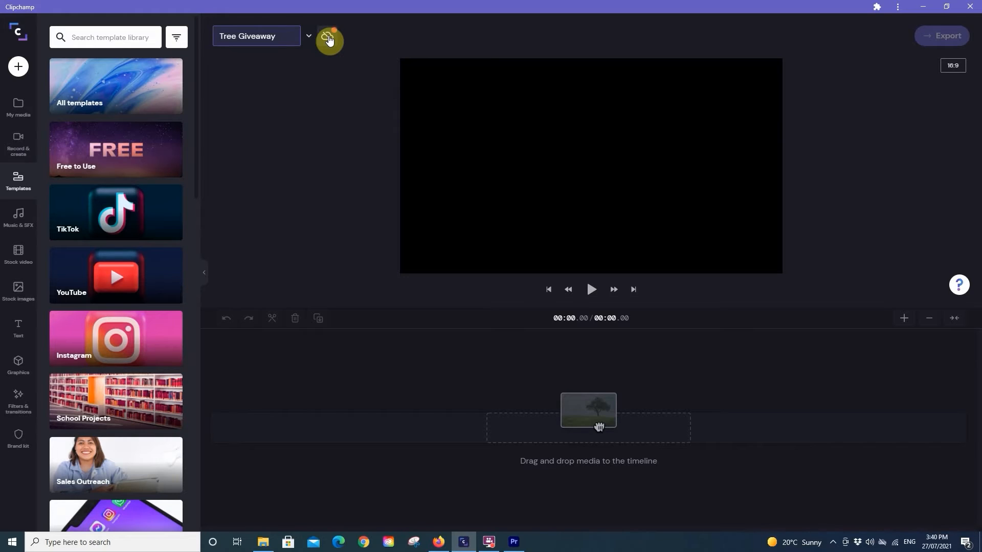
left_click(329, 39)
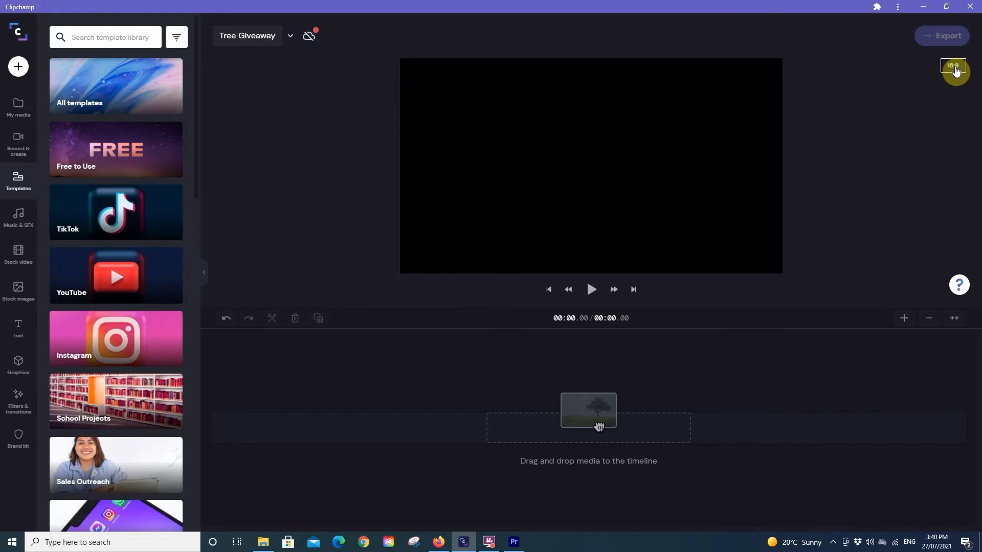
mouse_move(958, 70)
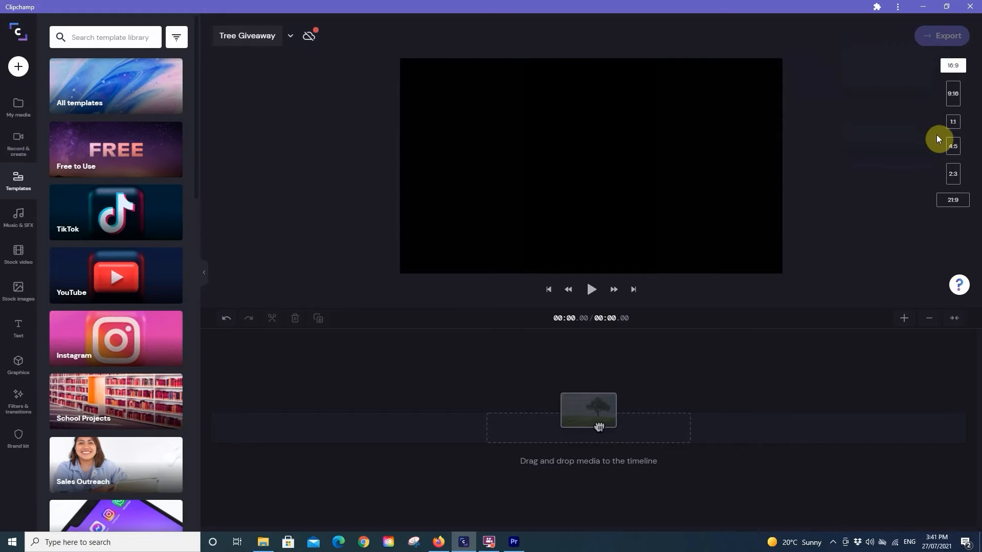
left_click(962, 69)
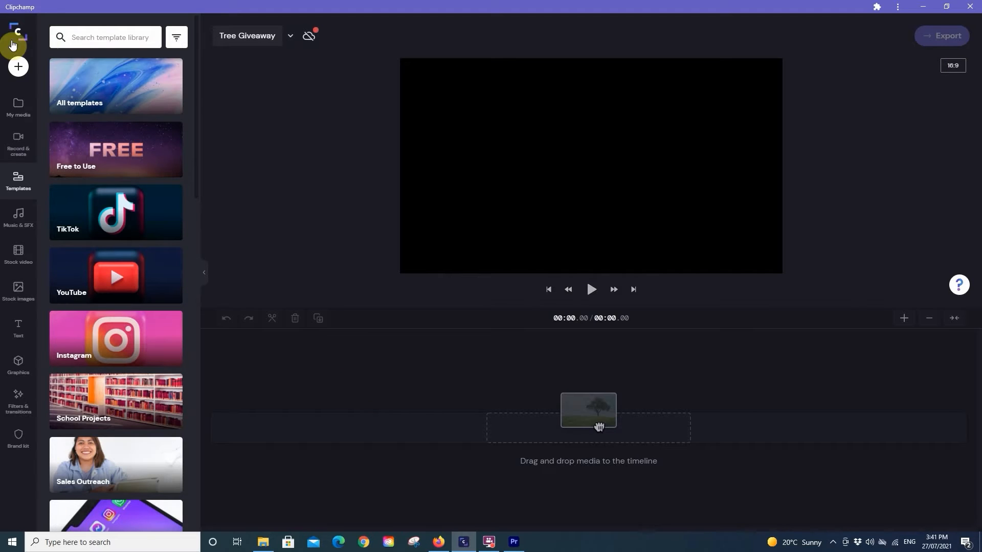
Go back to the video list, look over the saved projects and reopen the Tree Giveaway project
left_click(17, 34)
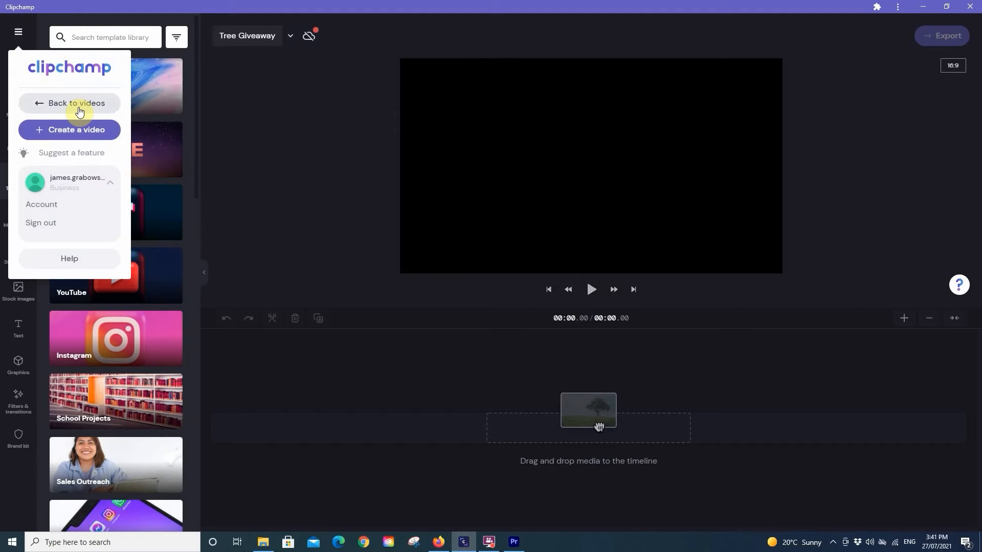
left_click(79, 108)
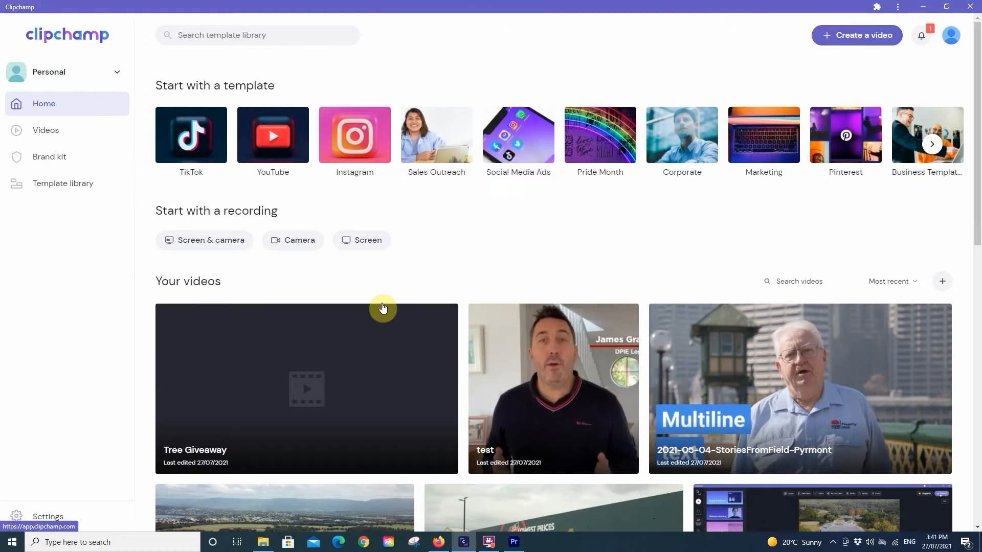
scroll(681, 394, "down", 4)
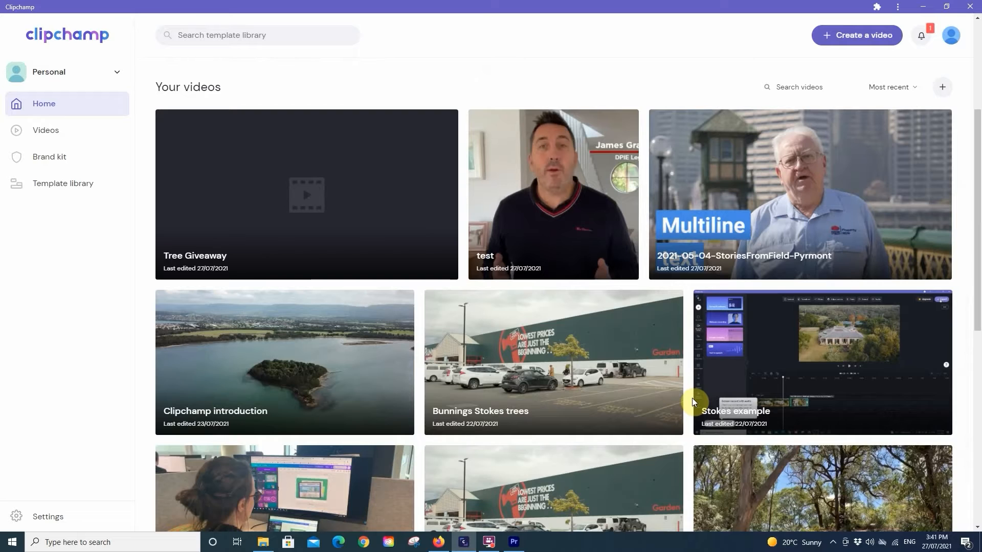
scroll(692, 398, "up", 3)
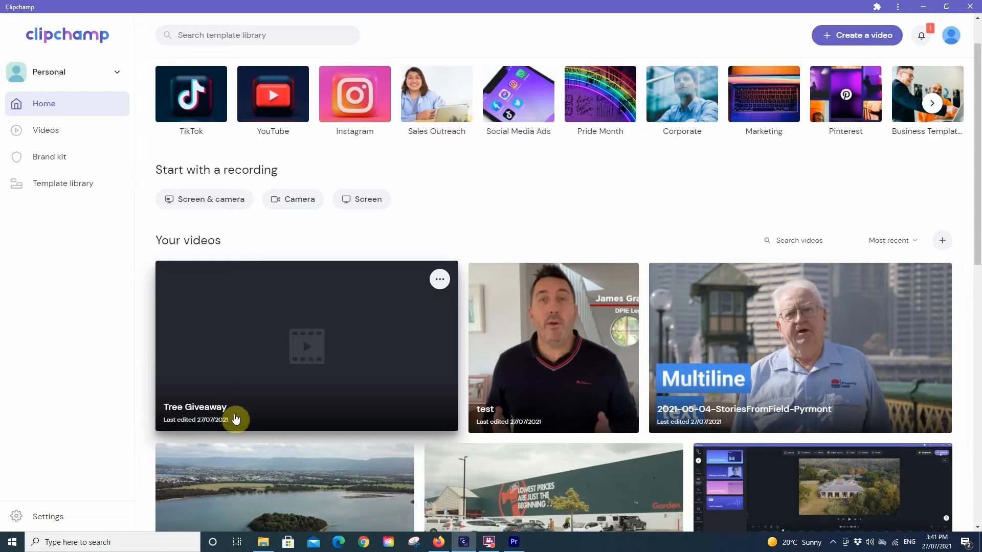
left_click(400, 385)
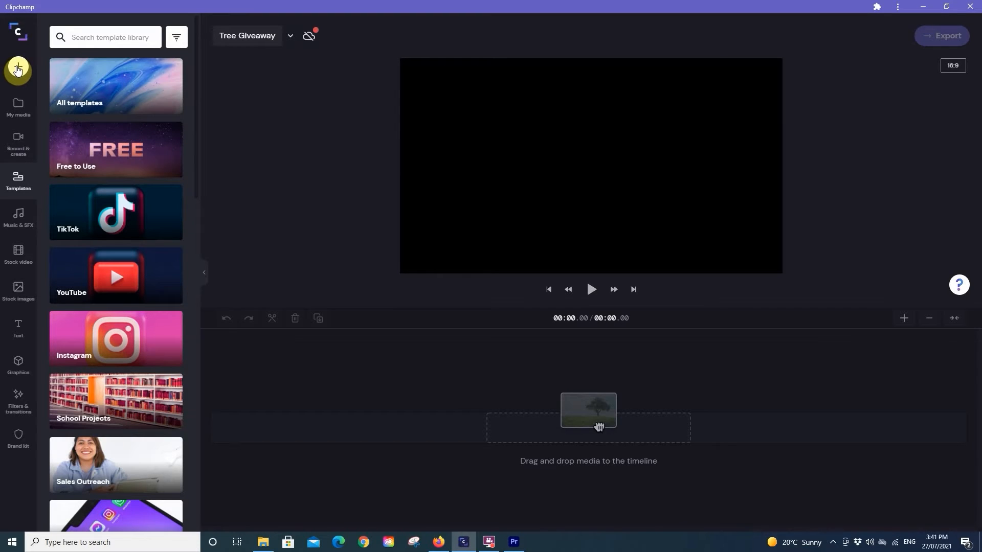
Examine the media import sources, the project's own media, and the music, text title and transition libraries
left_click(18, 68)
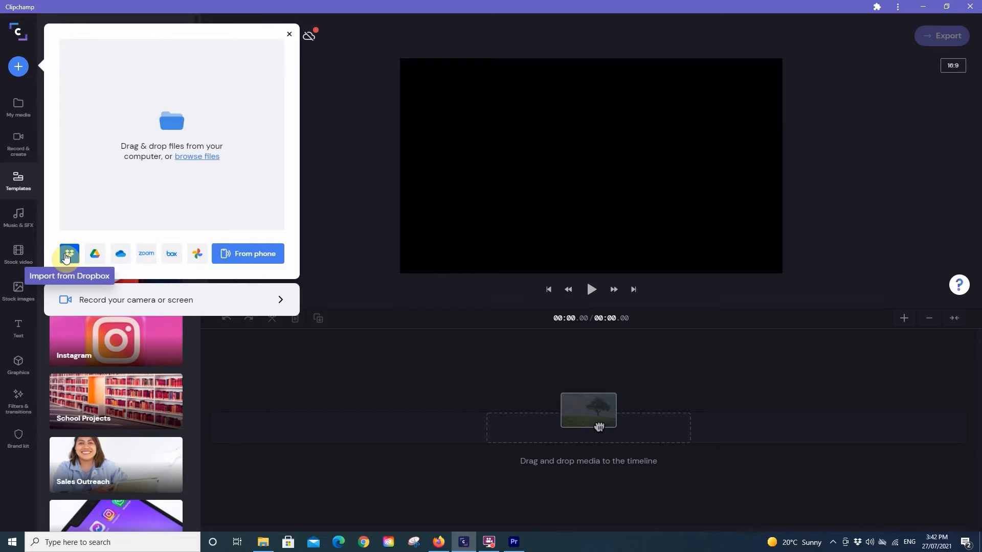
left_click(18, 67)
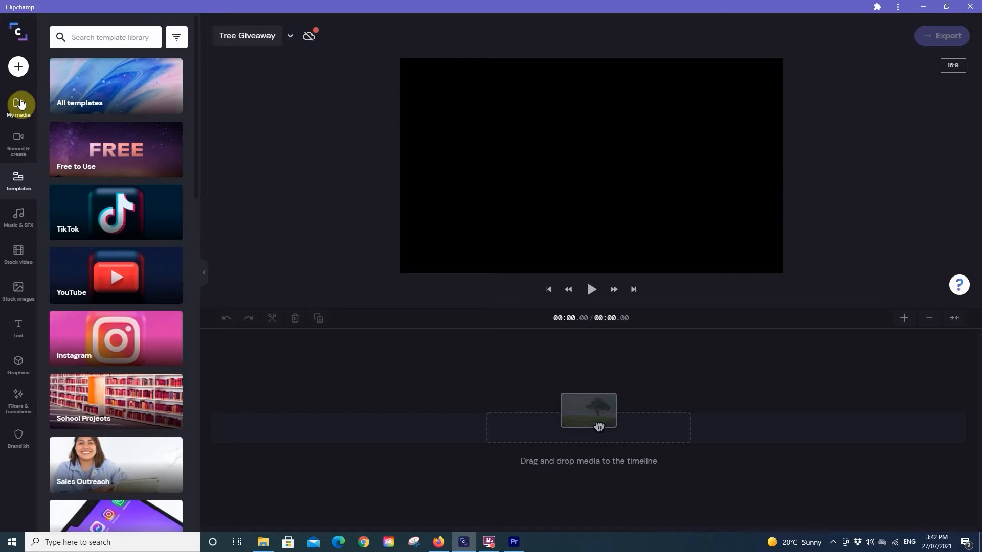
left_click(19, 105)
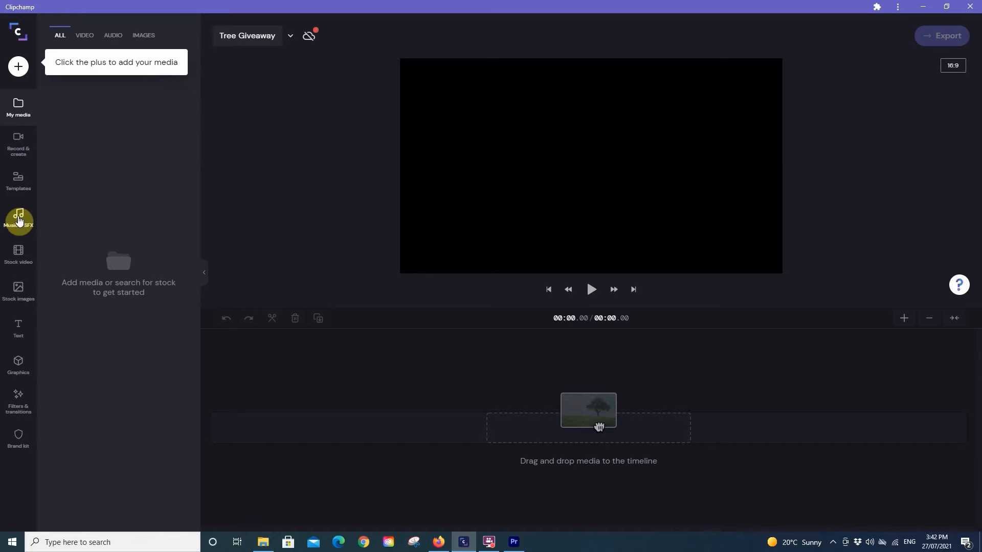
left_click(18, 219)
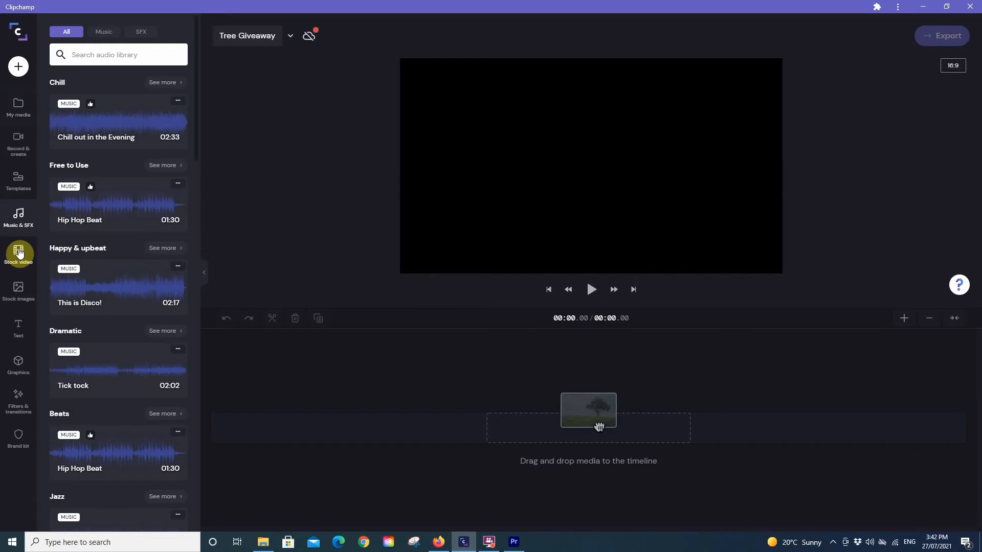
left_click(17, 329)
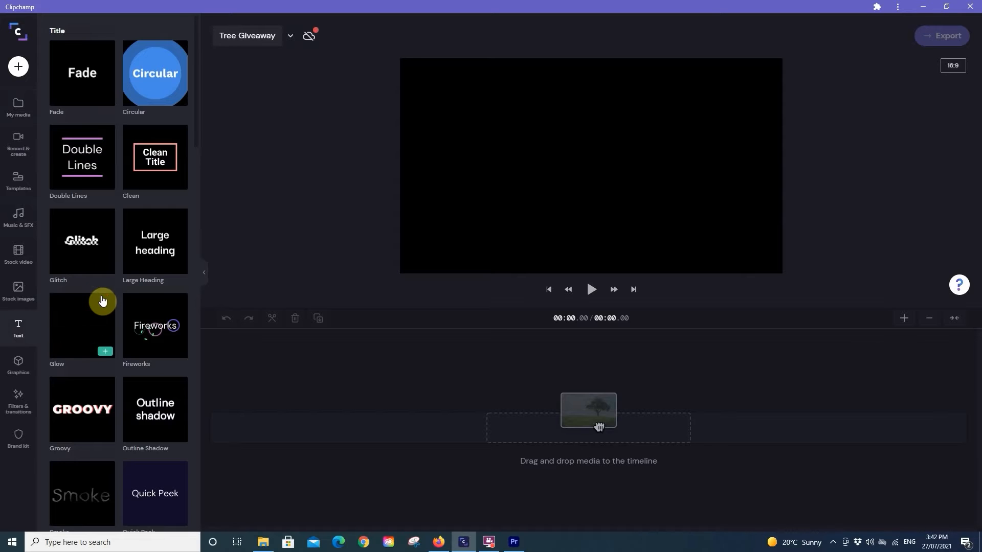
scroll(100, 302, "down", 4)
scroll(103, 302, "down", 3)
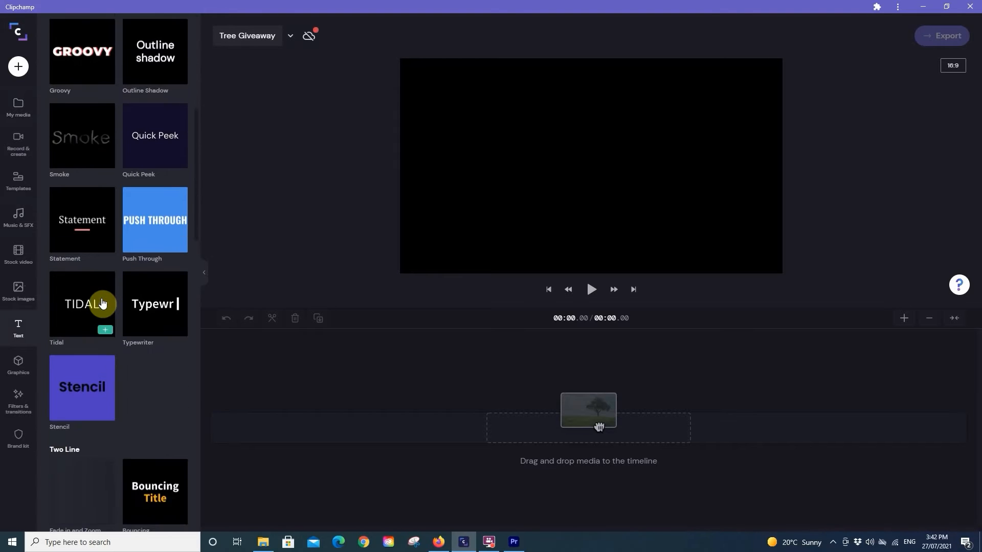
scroll(104, 304, "down", 4)
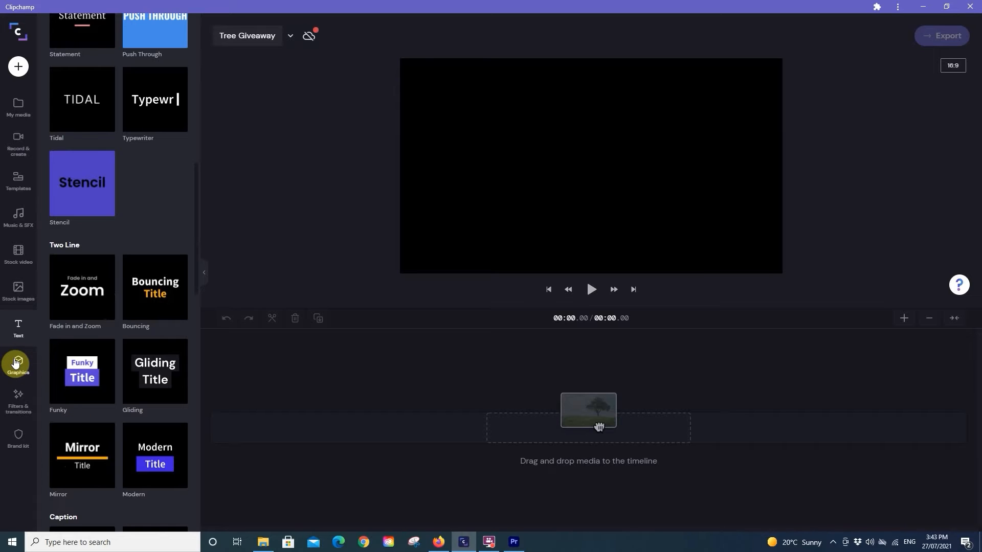
left_click(17, 395)
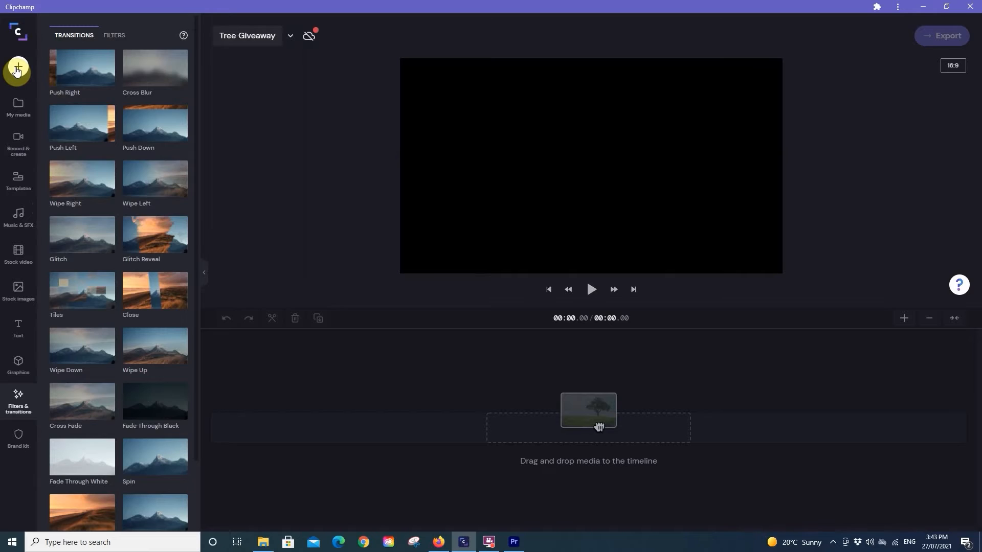
Import the MP4 clip from the canon folder in Projects (P:) > Clipchamp > 2021-07-10-Tree Giveaway Announcement
left_click(18, 69)
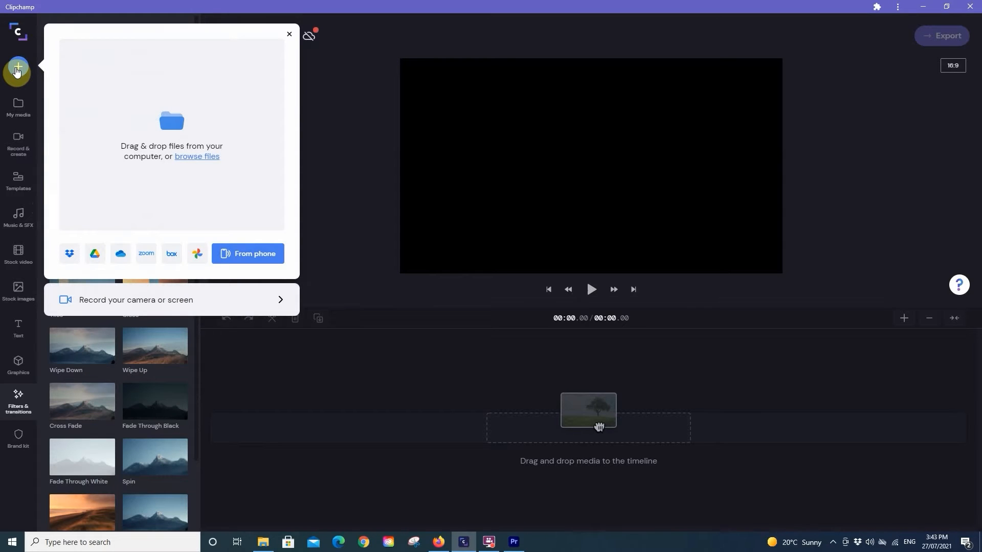
left_click(192, 156)
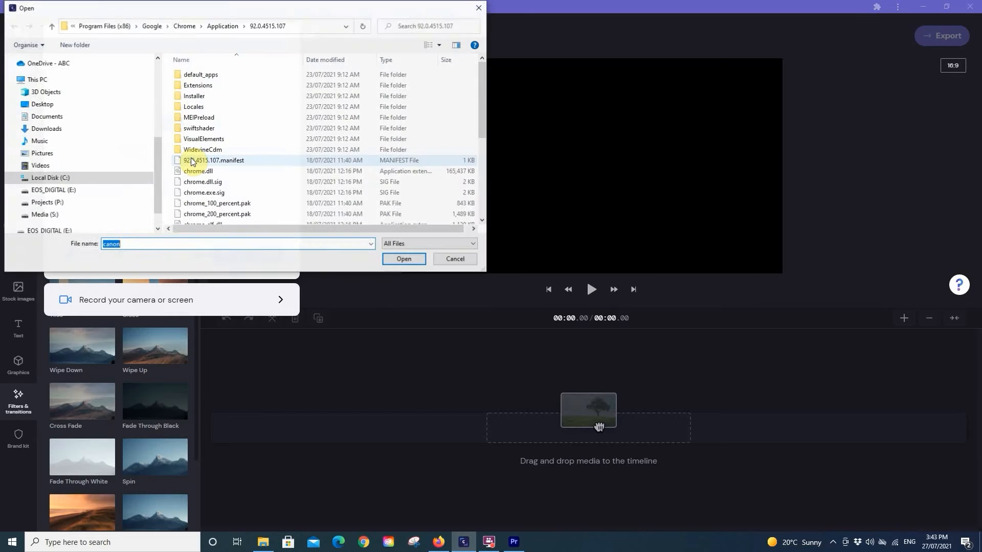
left_click_drag(158, 131, 157, 164)
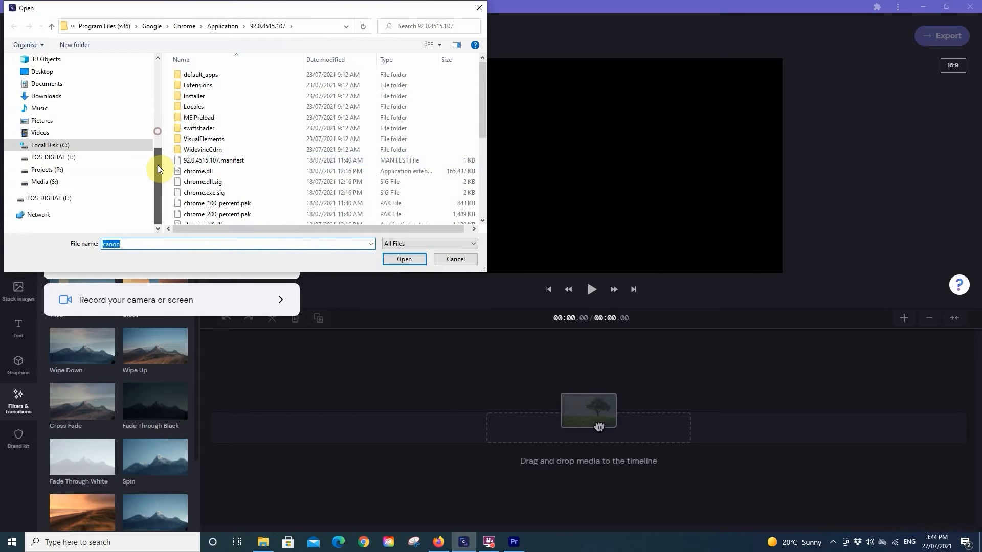
left_click(43, 175)
double_click(197, 82)
left_click(240, 88)
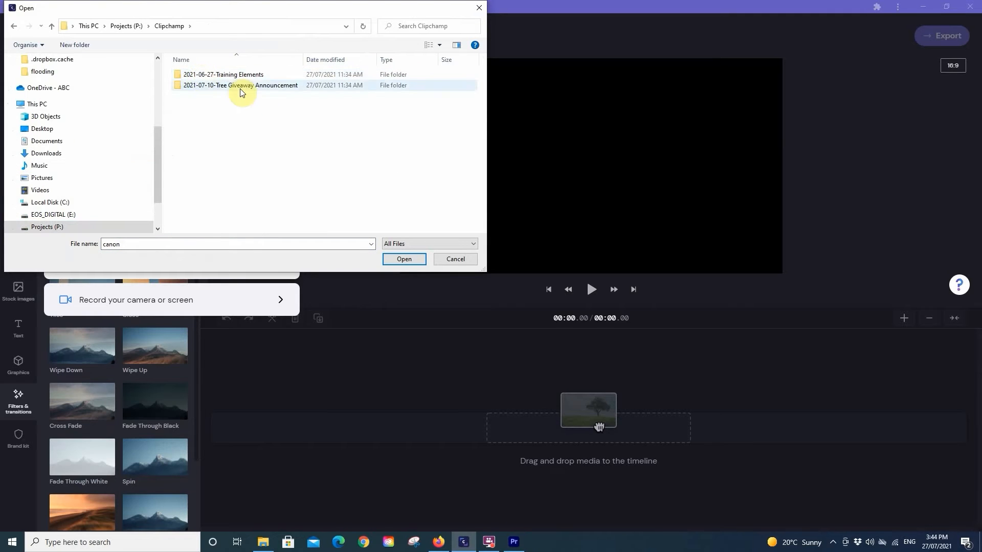
double_click(240, 90)
left_click(189, 78)
double_click(189, 76)
left_click(205, 97)
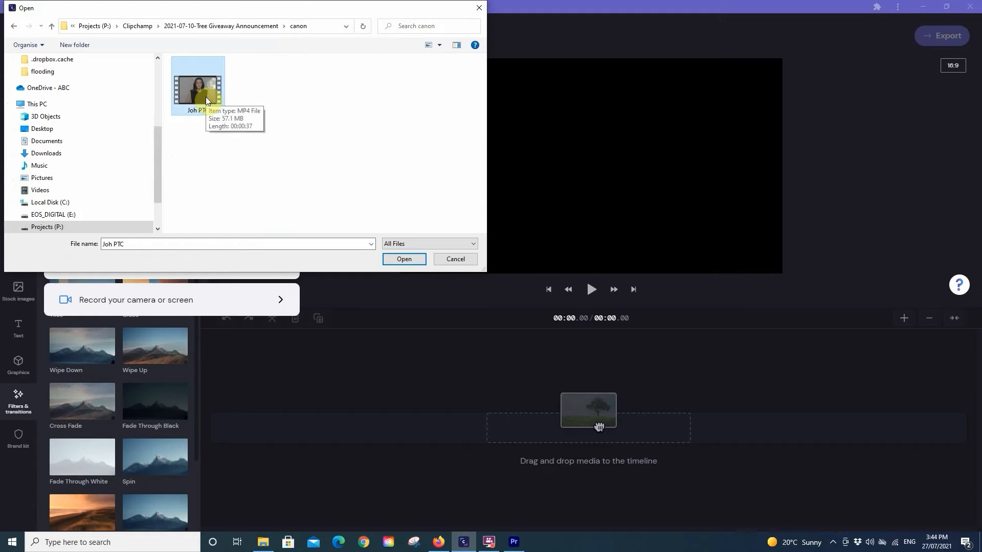
left_click(404, 259)
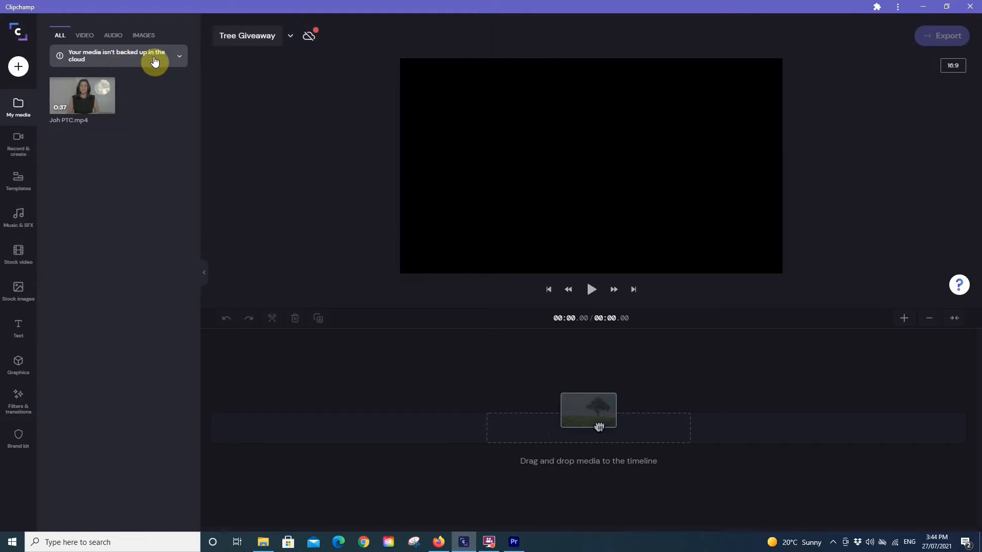
Turn on cloud backup for the media of the Tree Giveaway project
left_click(310, 38)
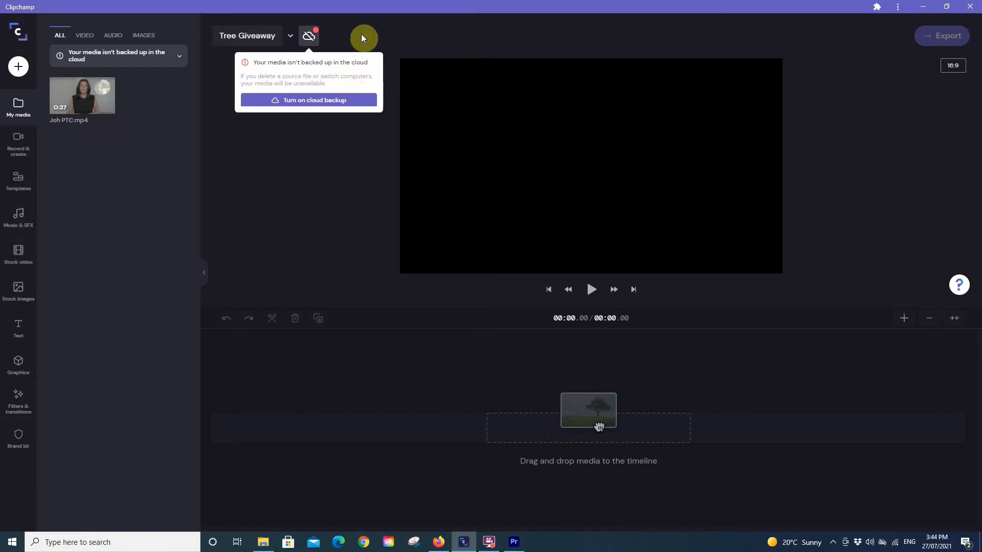
left_click(294, 103)
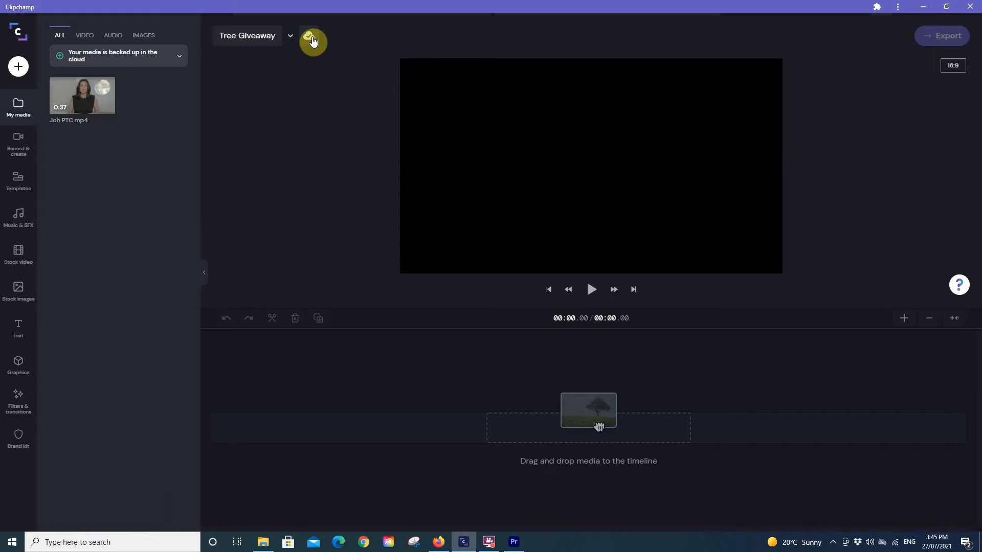
mouse_move(78, 100)
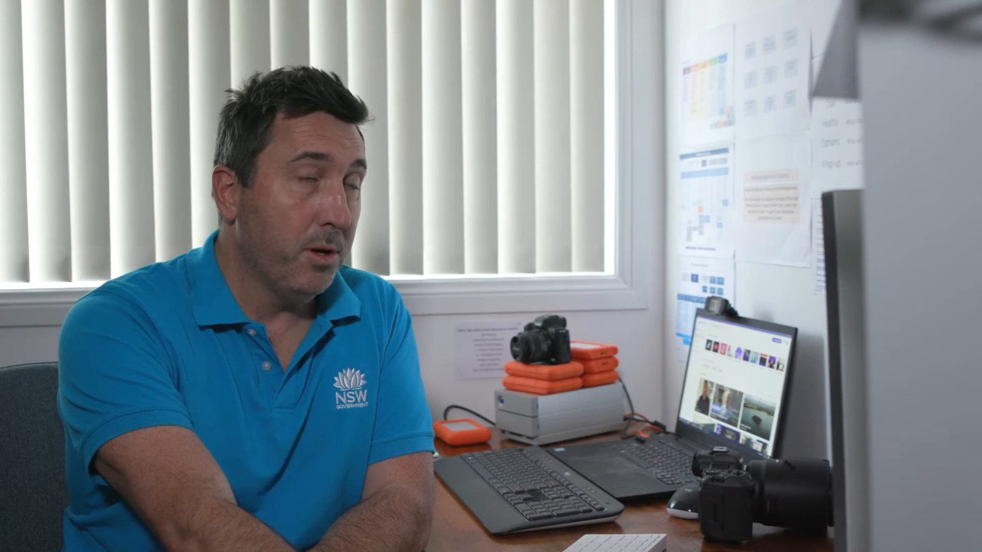
Import Western-Sydney-Tree-Planting.mp4 from the DPIE-Video-Library > VCT-Media folder on Dropbox
left_click(20, 71)
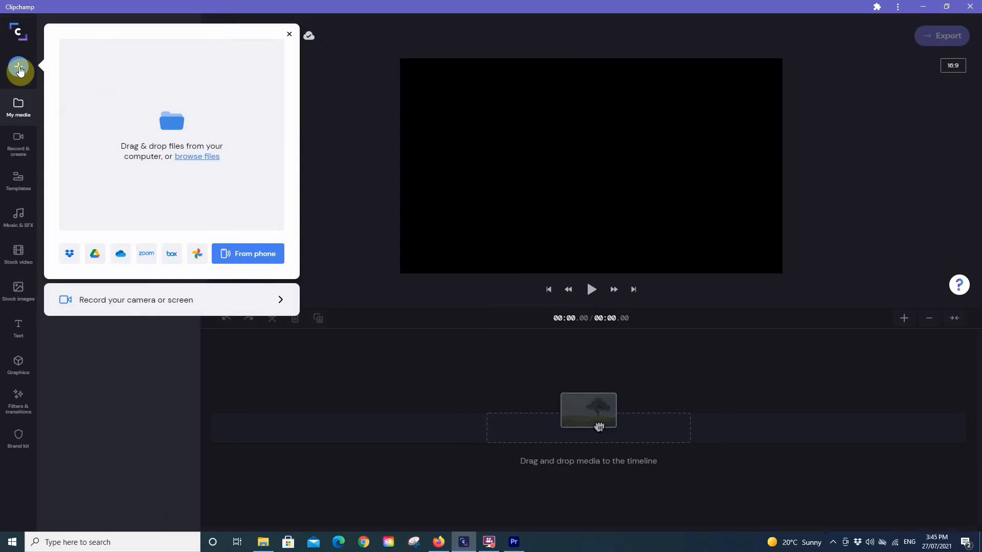
left_click(70, 255)
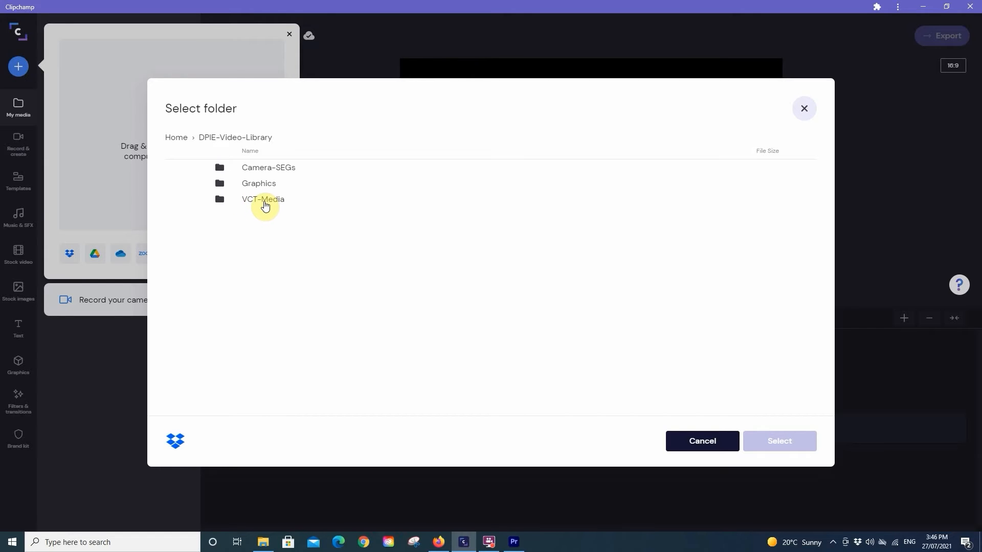
left_click(265, 202)
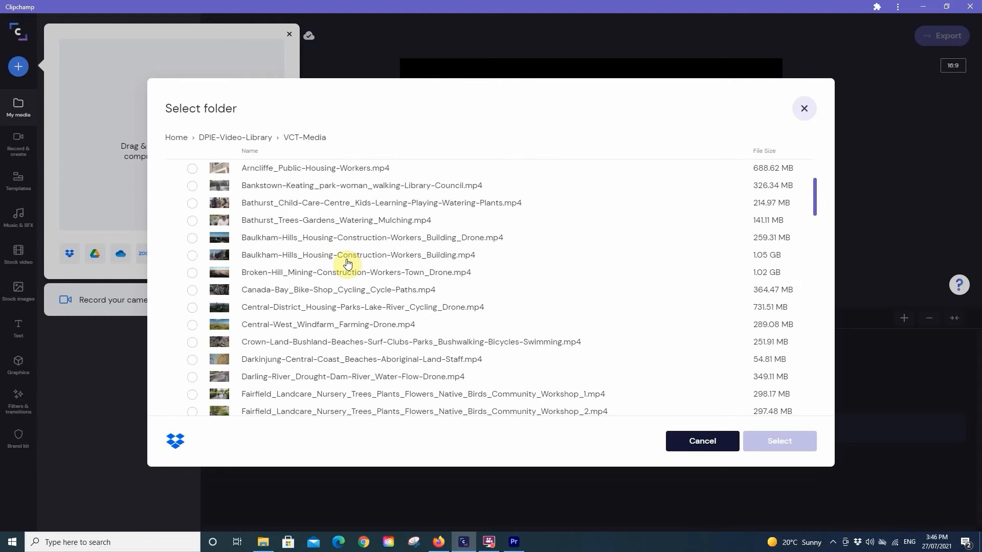
scroll(347, 263, "down", 2)
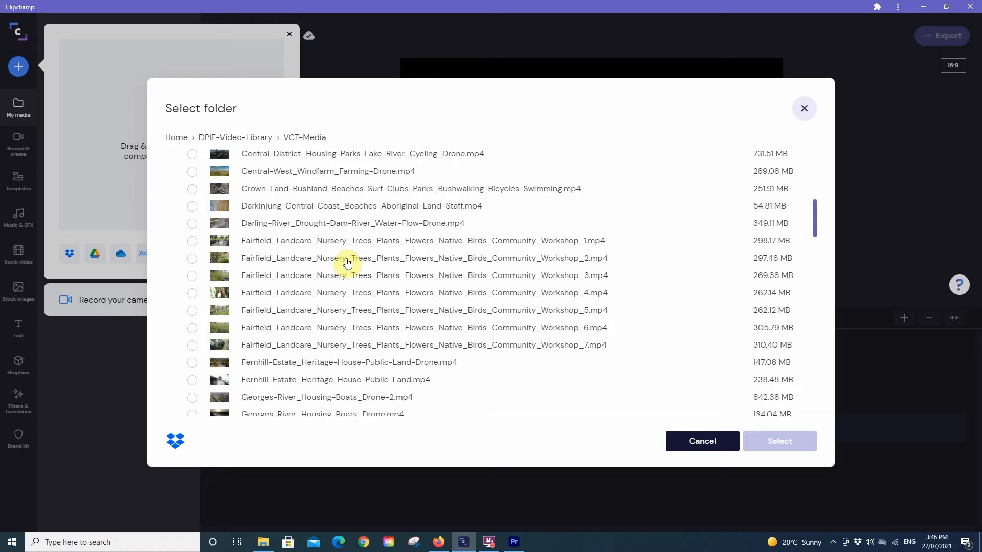
scroll(348, 263, "down", 1)
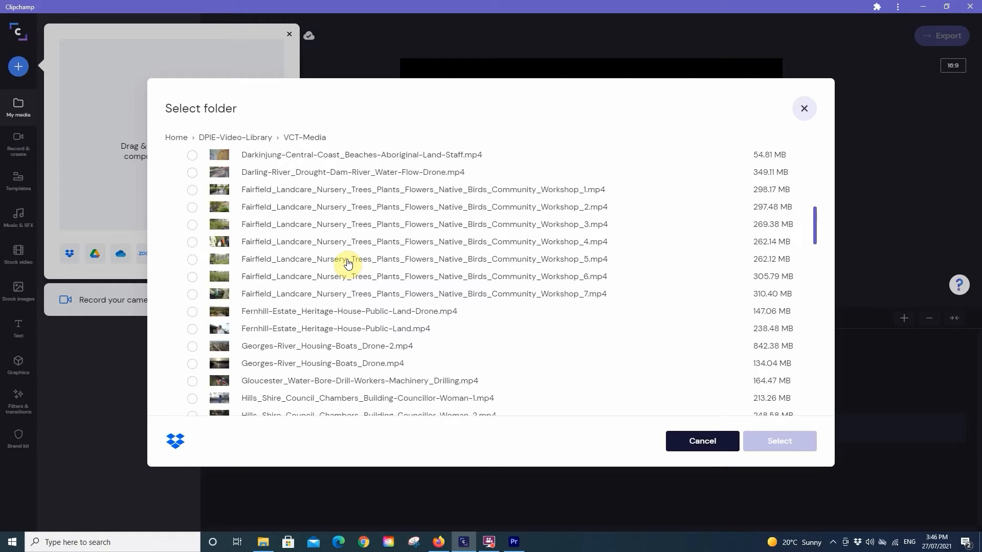
scroll(351, 266, "down", 15)
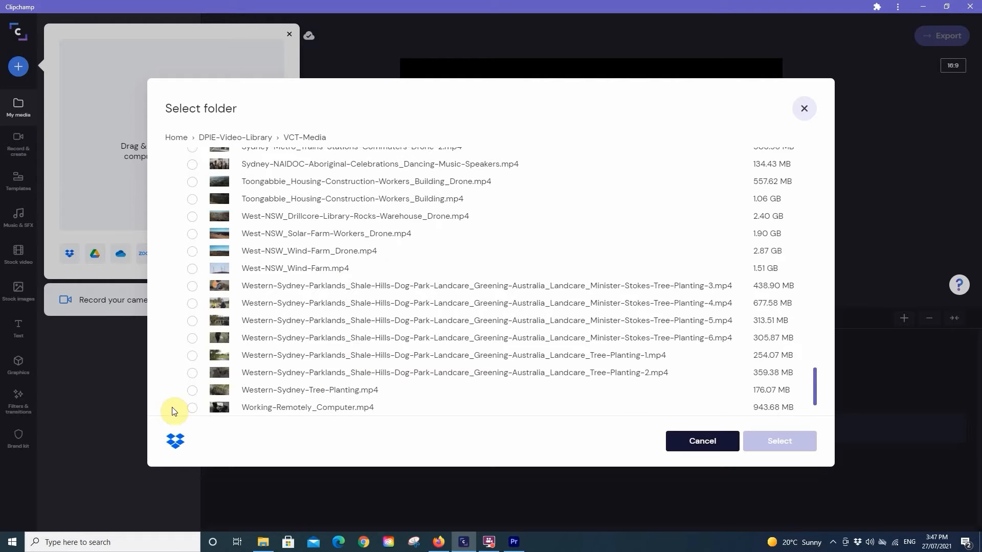
left_click(191, 392)
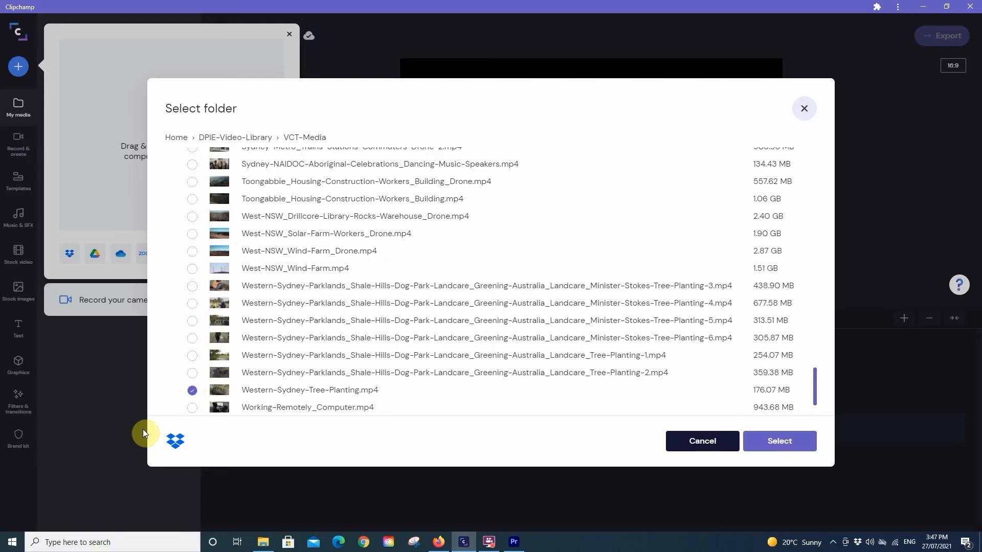
left_click(192, 392)
left_click(780, 444)
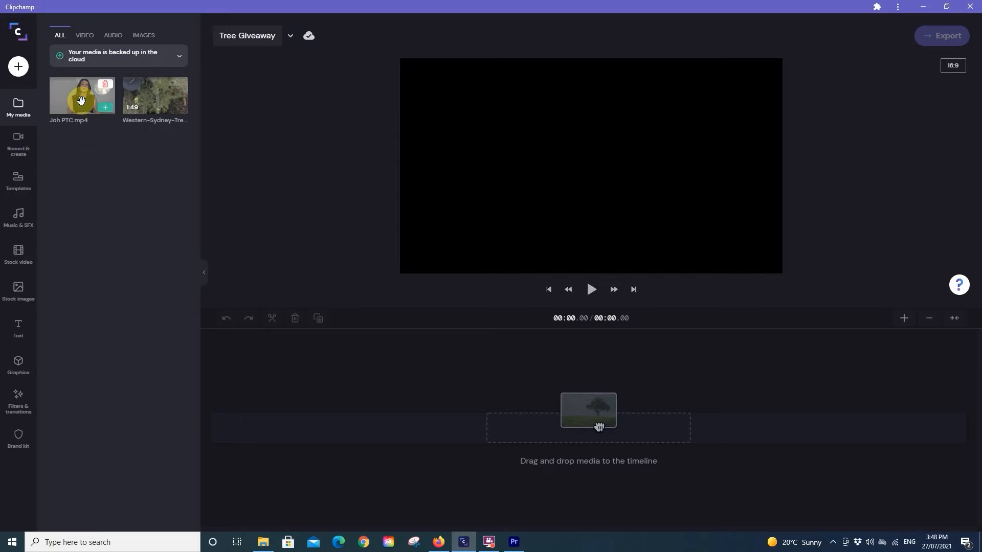
mouse_move(157, 100)
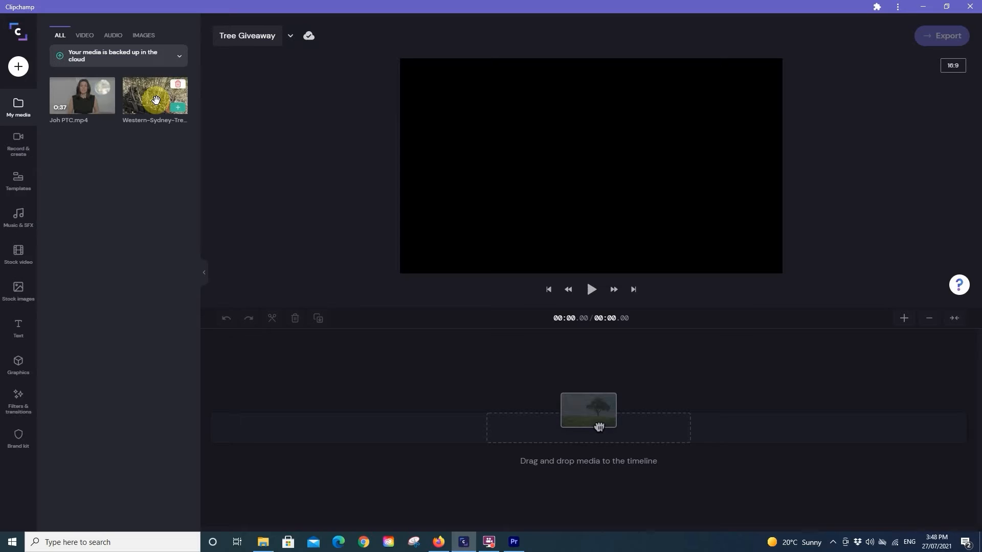
Import Warratah NEW.mp4 from the DPIE-Video-Library > Graphics folder on Dropbox
left_click(18, 69)
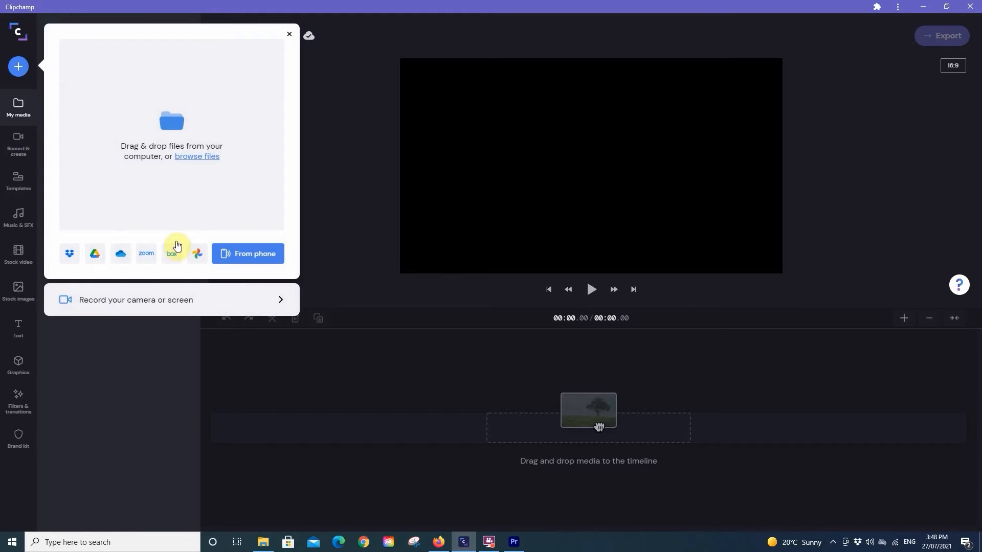
left_click(67, 254)
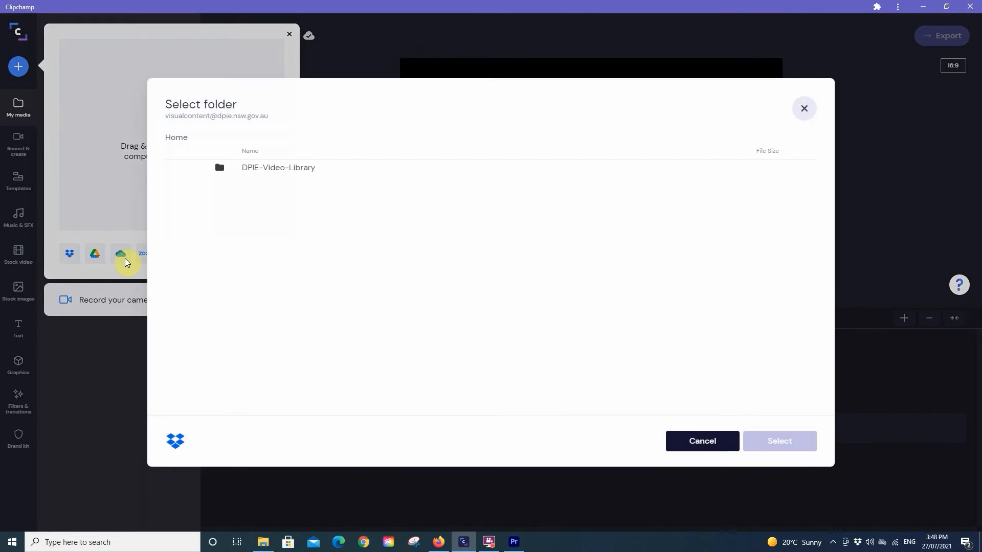
left_click(271, 172)
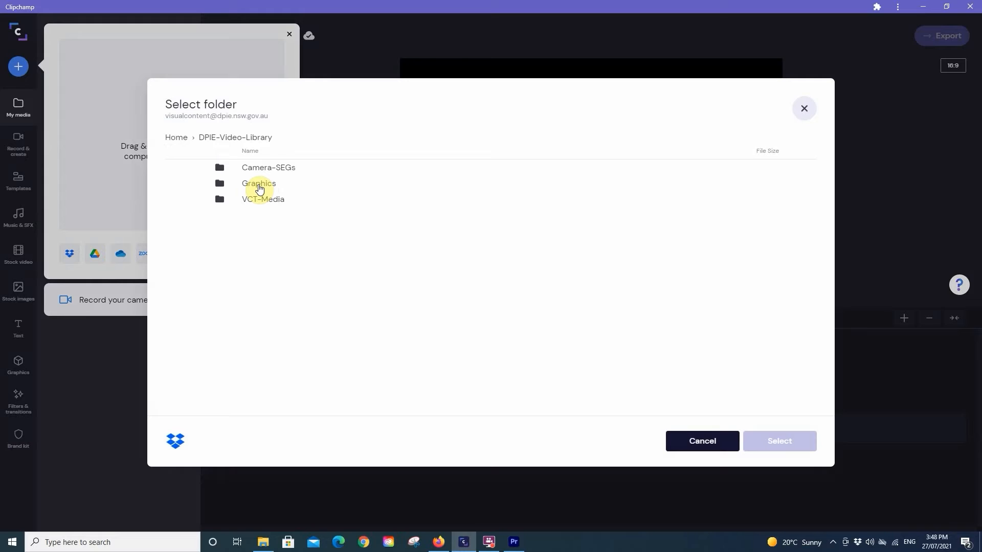
left_click(259, 185)
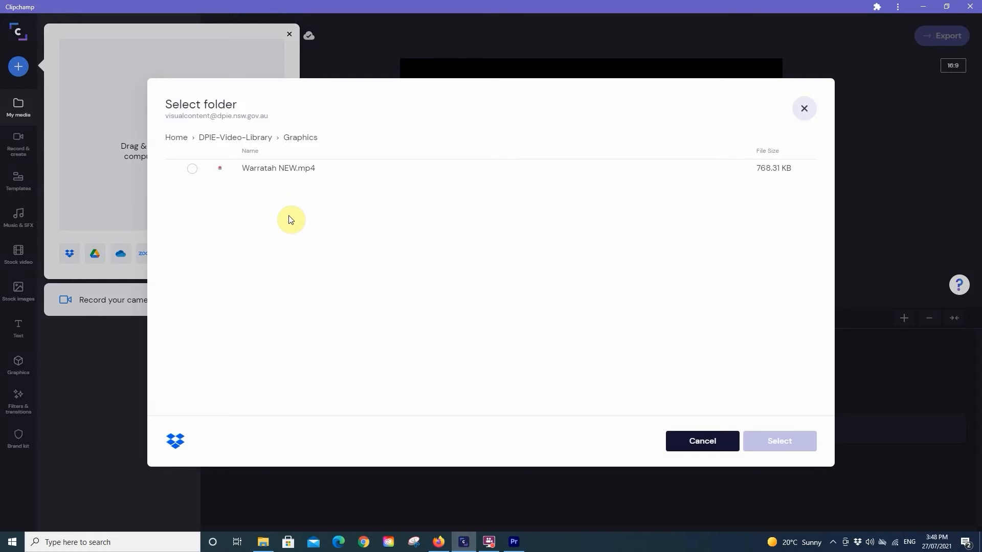
left_click(192, 168)
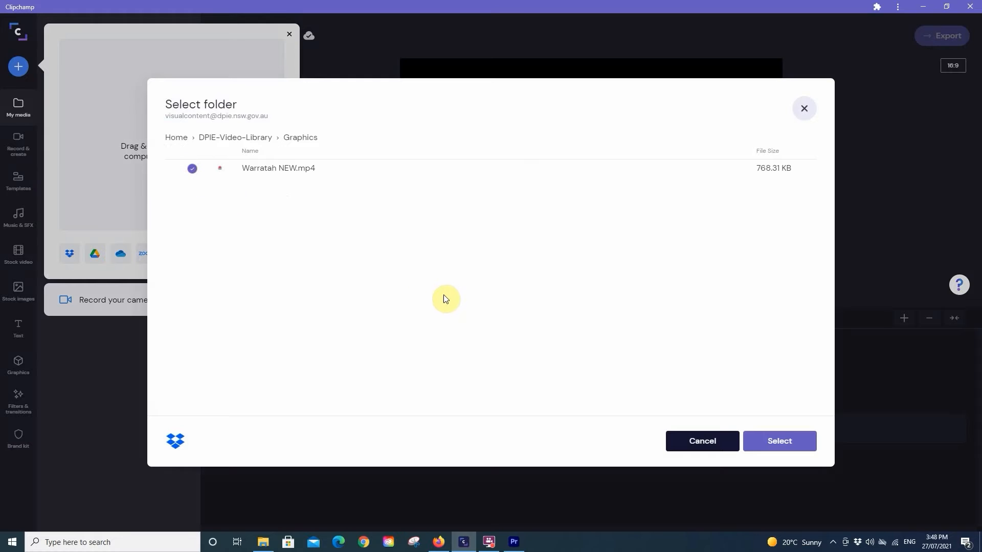
left_click(773, 442)
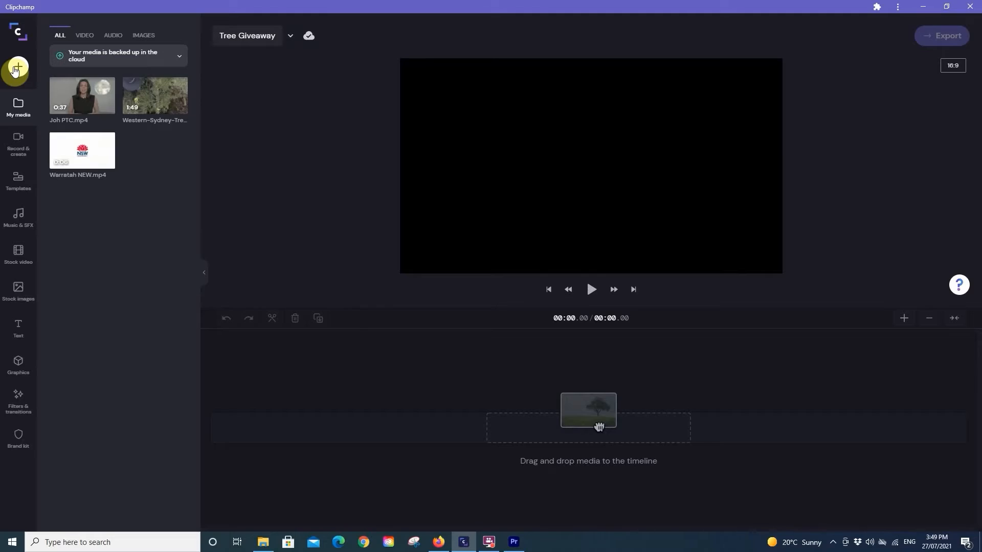
Import the trim MOV clip into the project's media from a phone
left_click(16, 69)
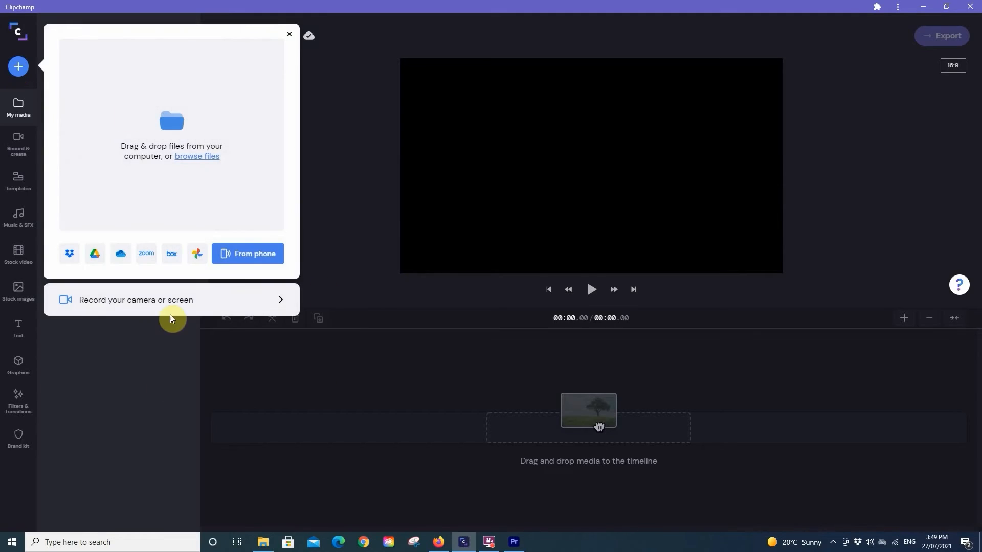
left_click(247, 254)
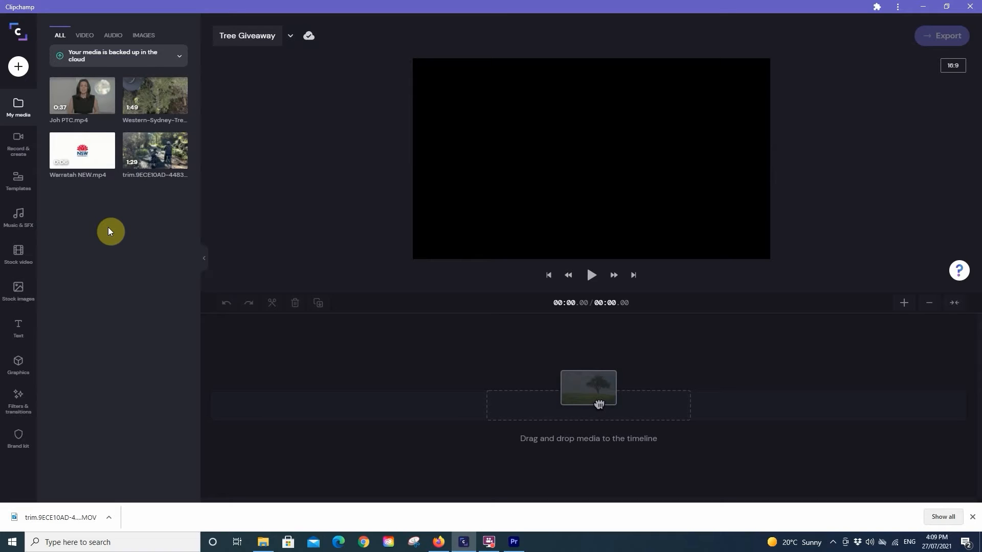
Place the 0:37 presenter clip at the start of the timeline
mouse_move(102, 113)
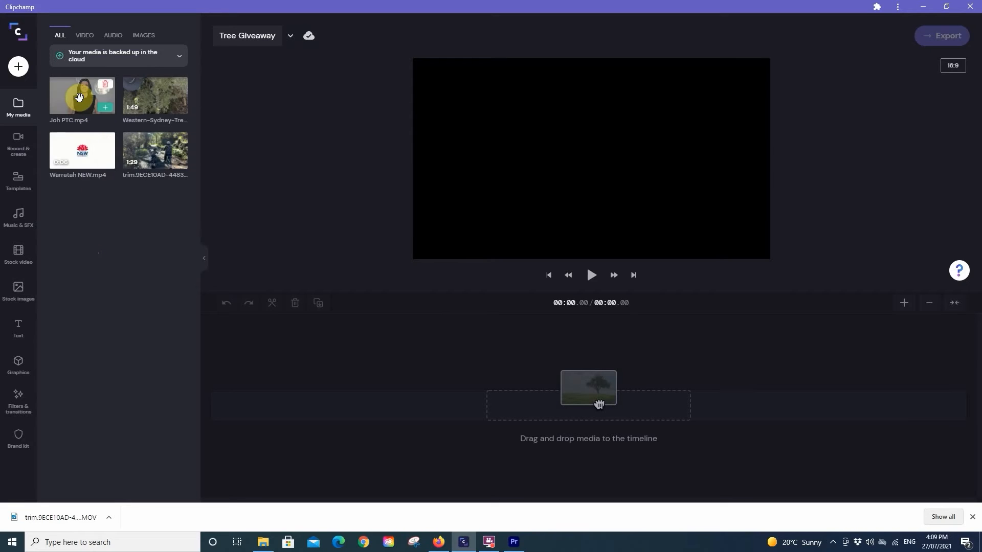
left_click_drag(102, 114, 423, 381)
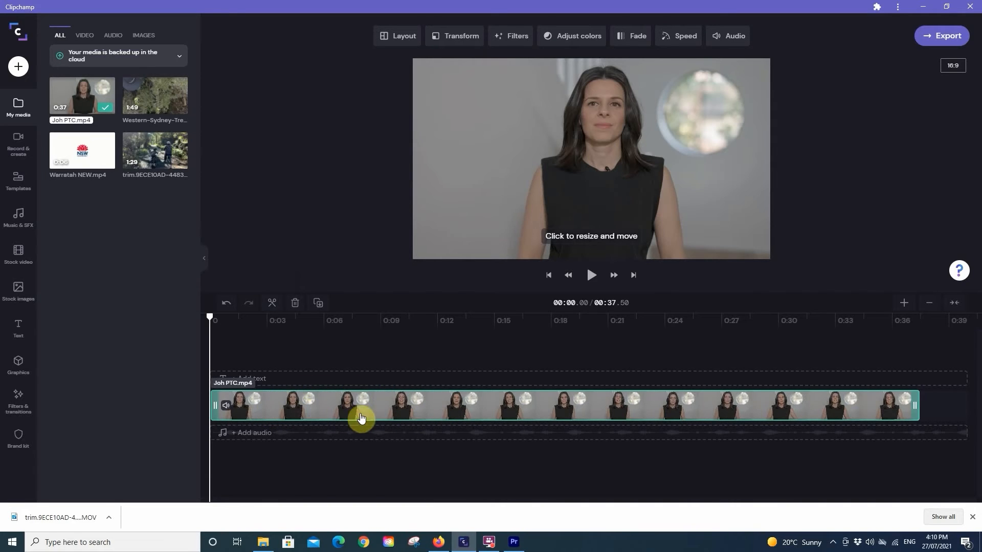
Split the presenter clip on the timeline at about 00:07.23 and 00:14.12
left_click(346, 344)
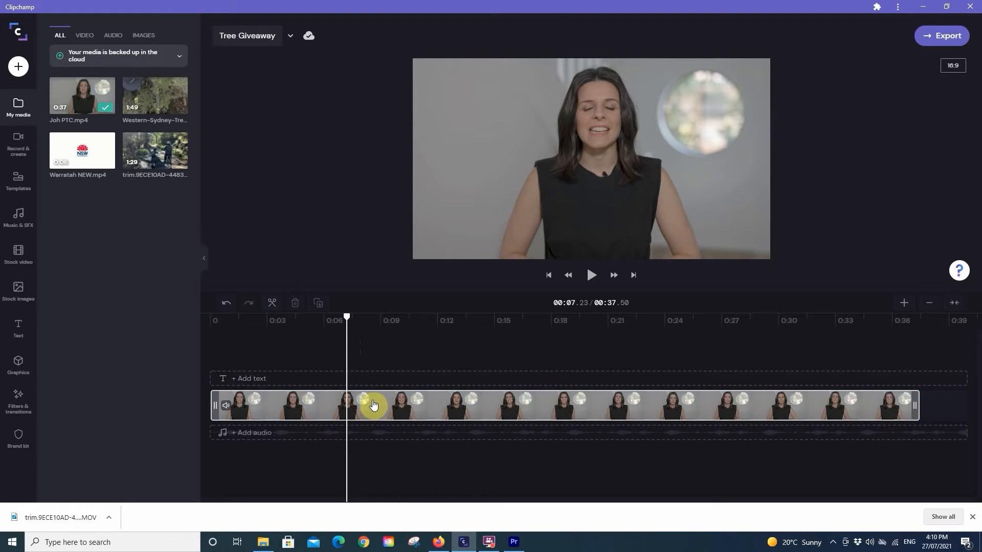
left_click(332, 410)
left_click(271, 306)
left_click(478, 327)
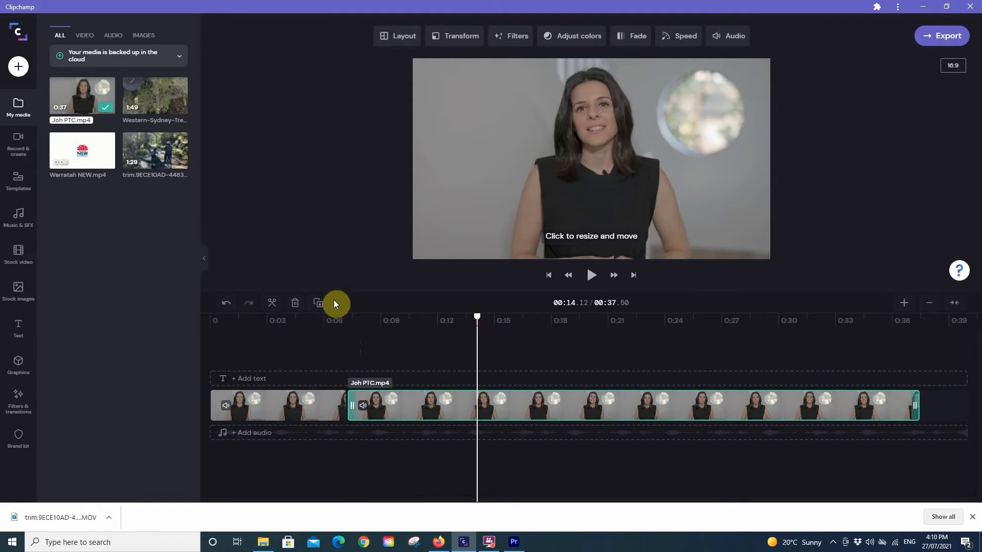
left_click(273, 305)
Delete the middle section of the presenter clip and move the last section up against the first to close the gap
left_click(402, 409)
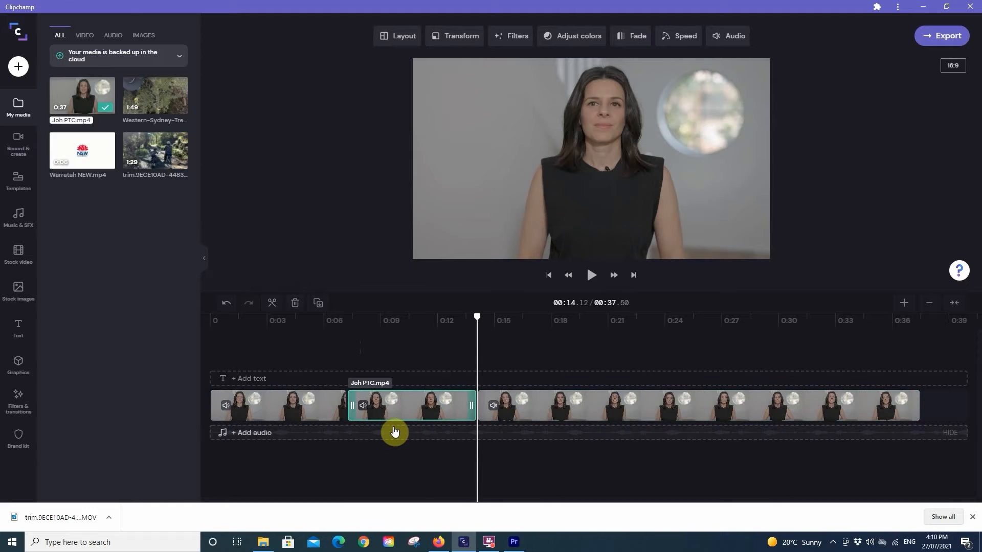
key("Delete")
left_click_drag(620, 412, 491, 408)
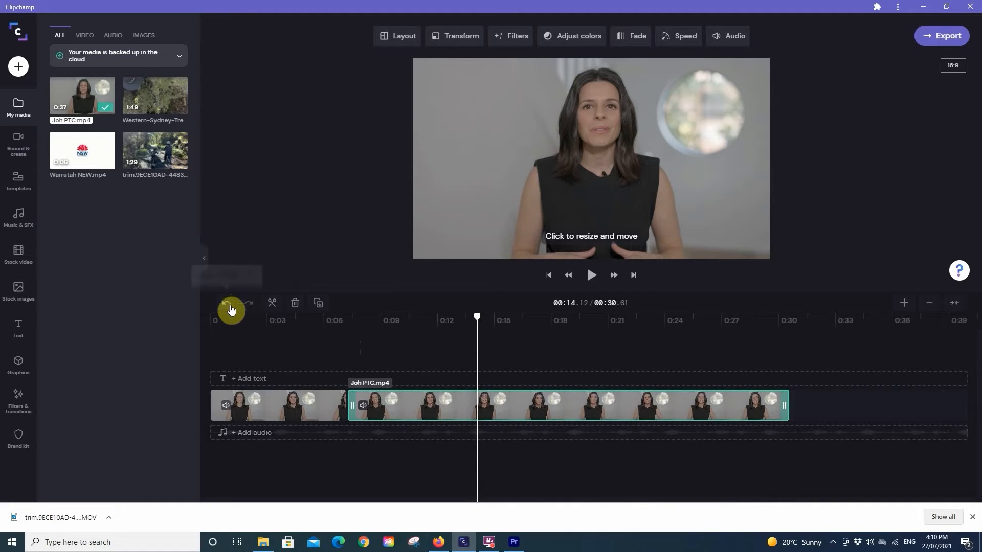
Undo the gap closing, the section deletion and both splits to restore the presenter clip as one piece
left_click(225, 307)
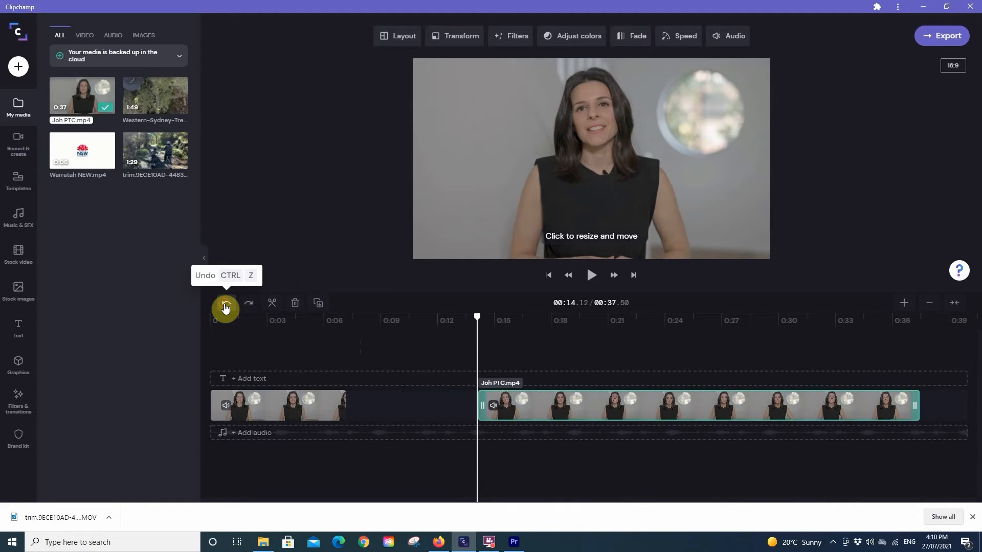
left_click(225, 307)
left_click(225, 308)
left_click(225, 308)
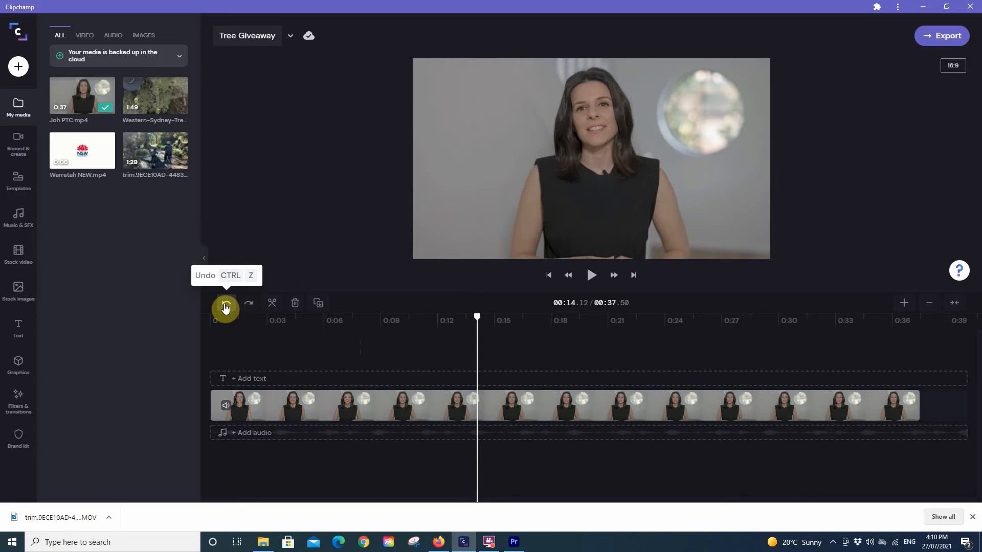
Delete the whole presenter clip from the timeline, and undo that deletion
left_click(312, 404)
left_click(297, 306)
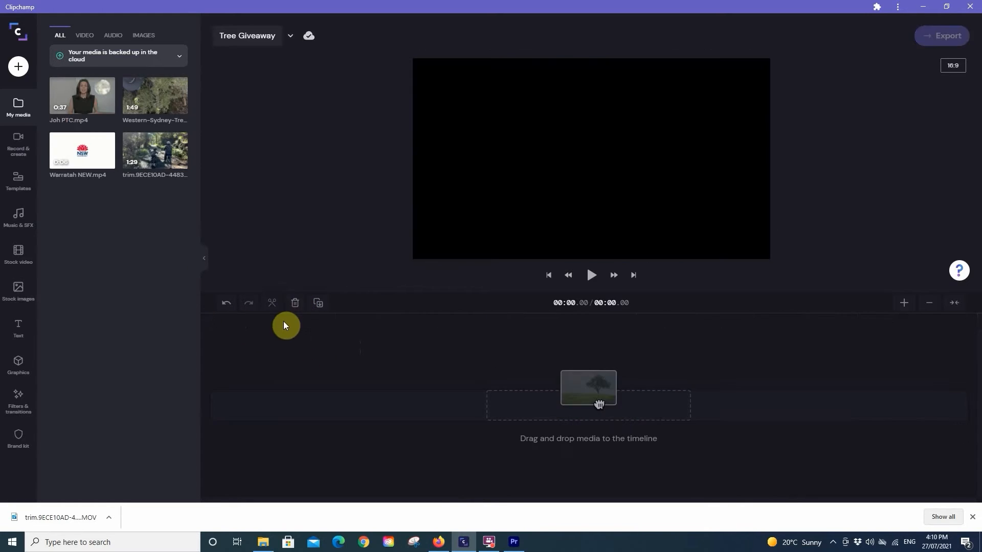
left_click(223, 306)
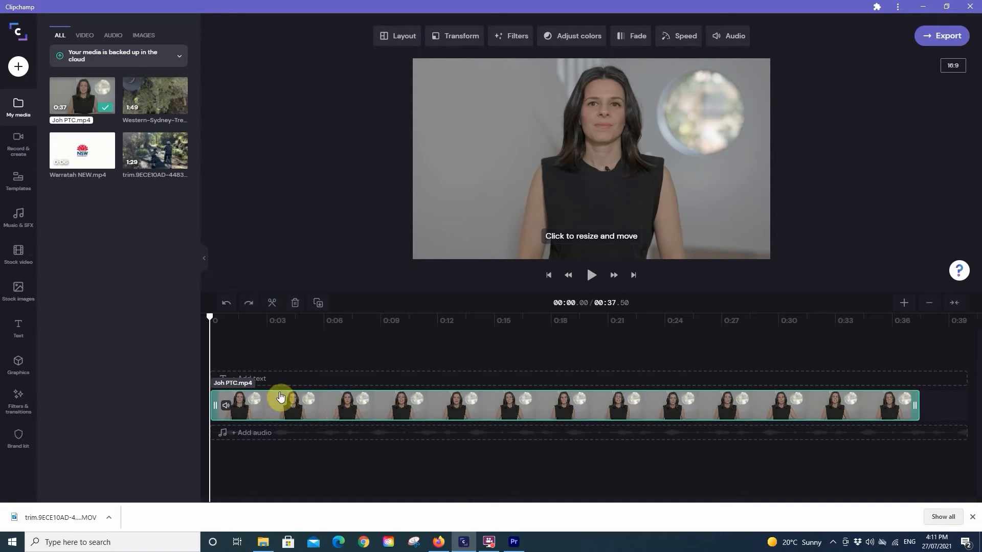
Duplicate the presenter clip on the timeline and fit both copies into the timeline view
left_click(319, 303)
left_click(864, 321)
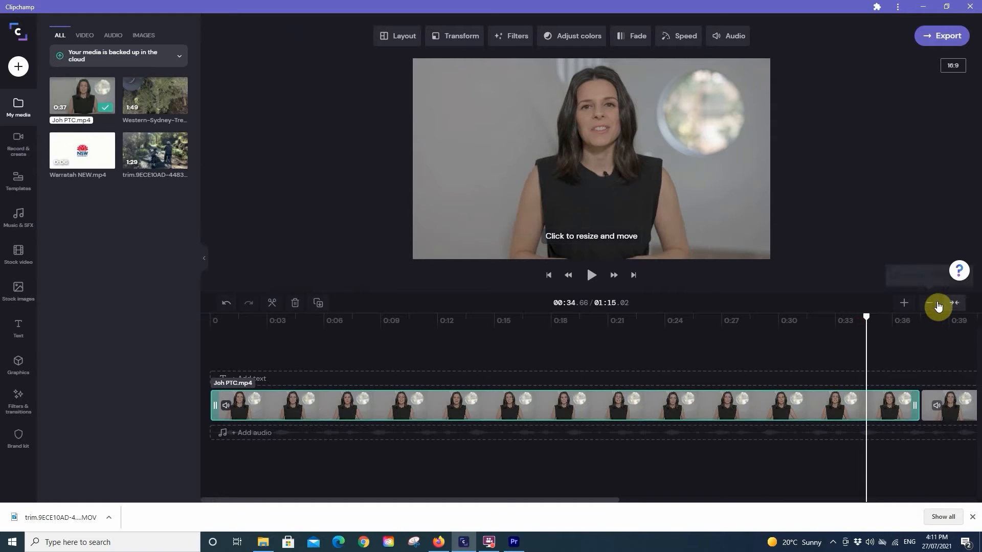
left_click(903, 305)
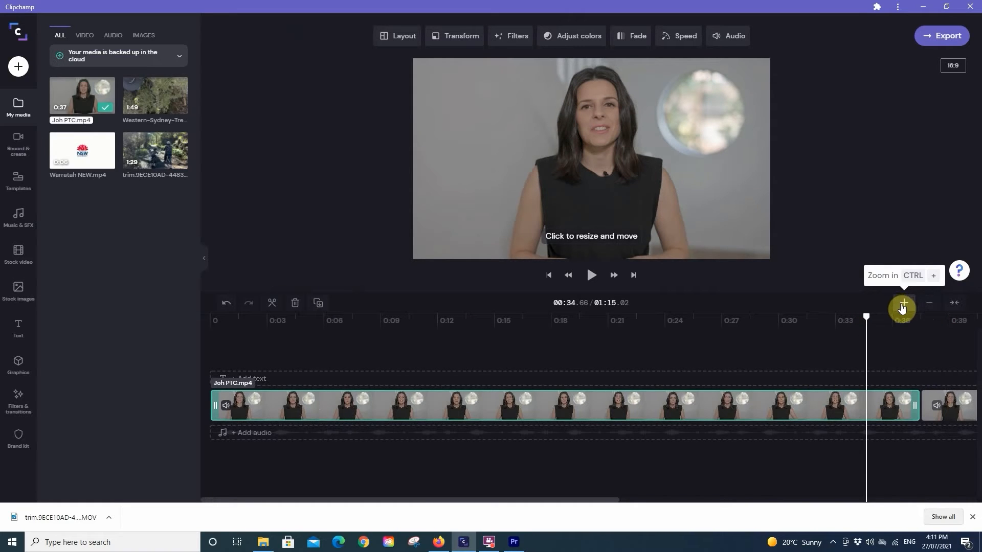
left_click(952, 306)
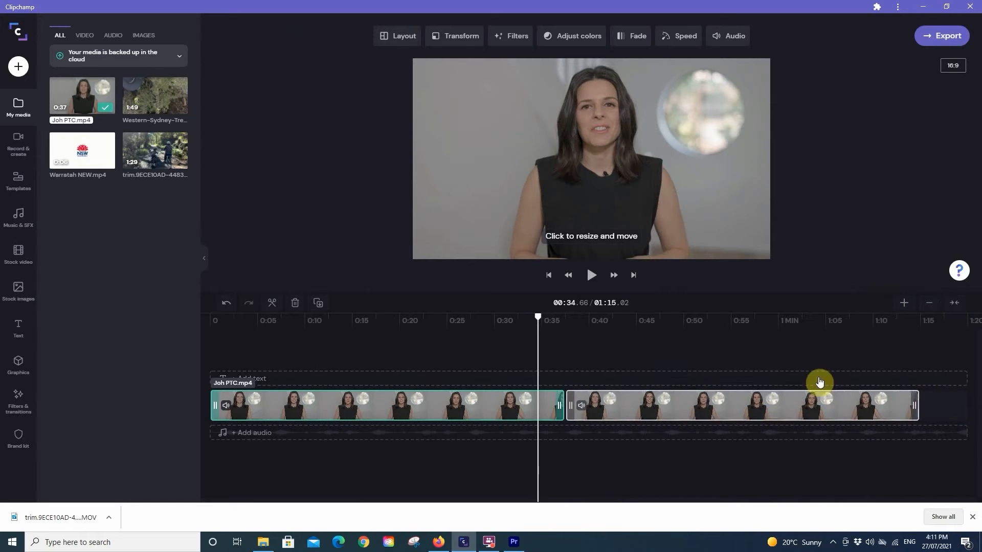
left_click(901, 304)
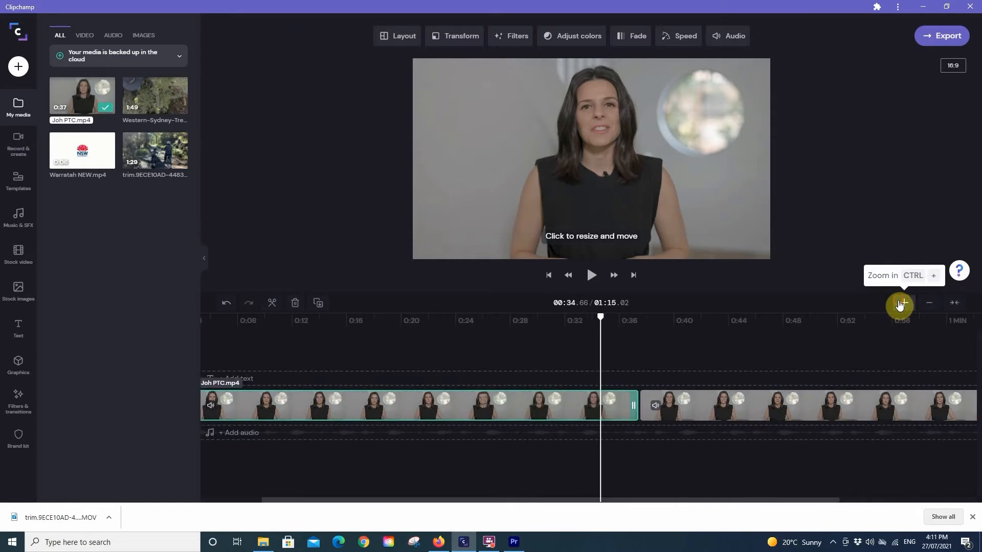
left_click(931, 304)
left_click(952, 306)
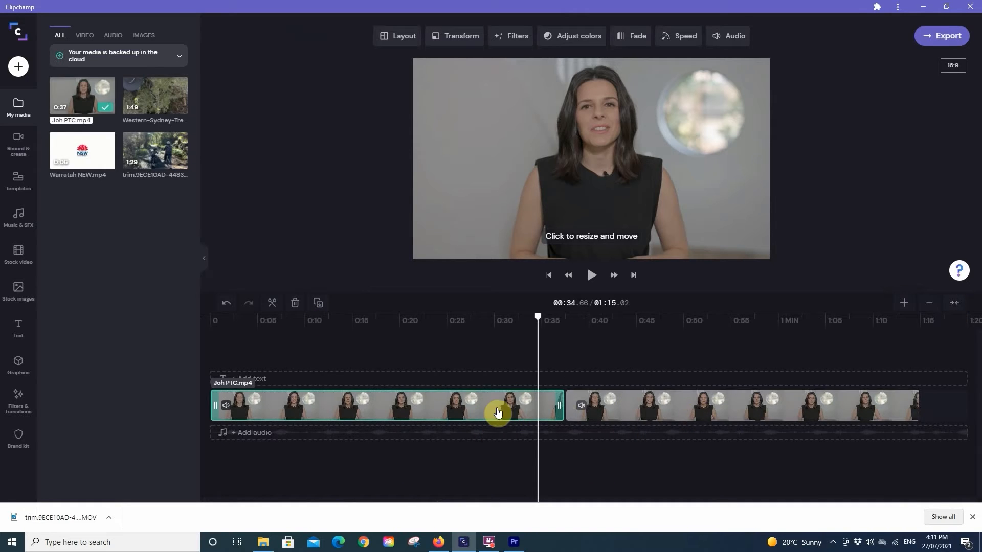
Delete the duplicate presenter clip and return the playhead to the start of the timeline
left_click(640, 415)
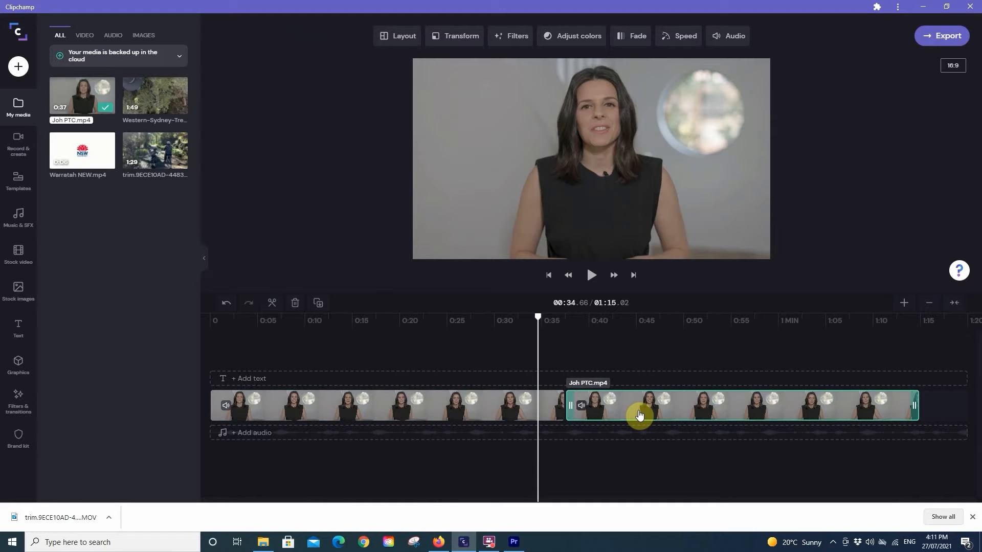
key("Delete")
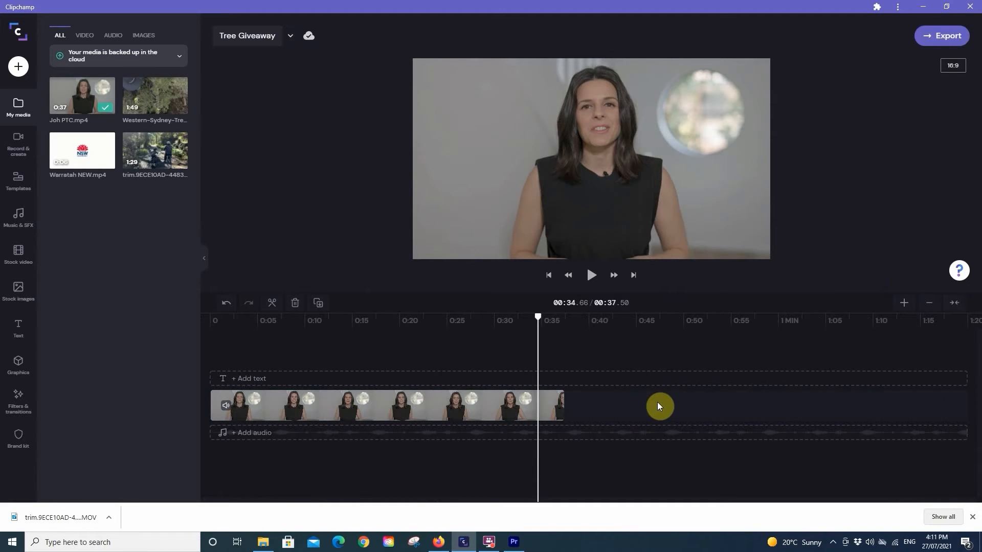
left_click_drag(342, 321, 202, 320)
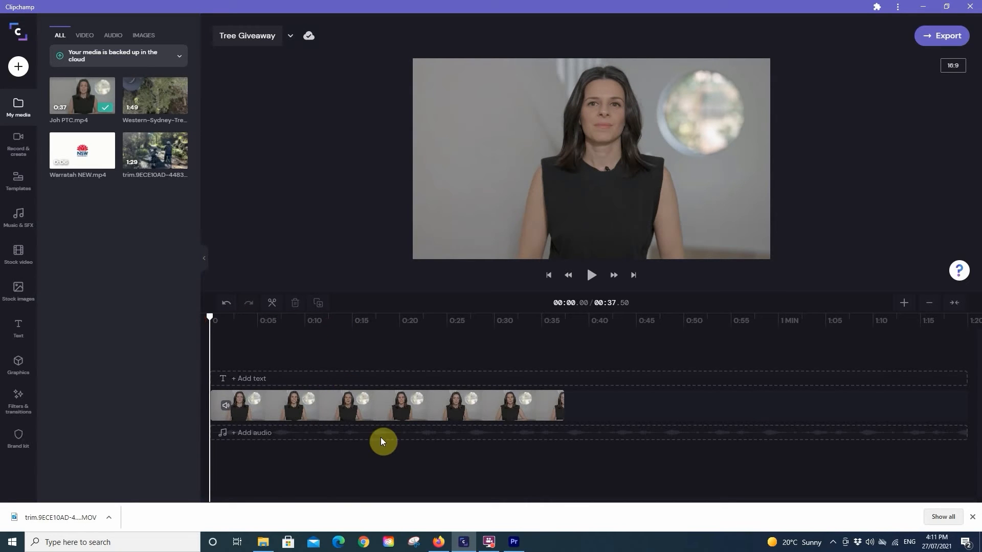
Add the Chill out in the Evening music track from the audio library to the timeline
left_click(19, 218)
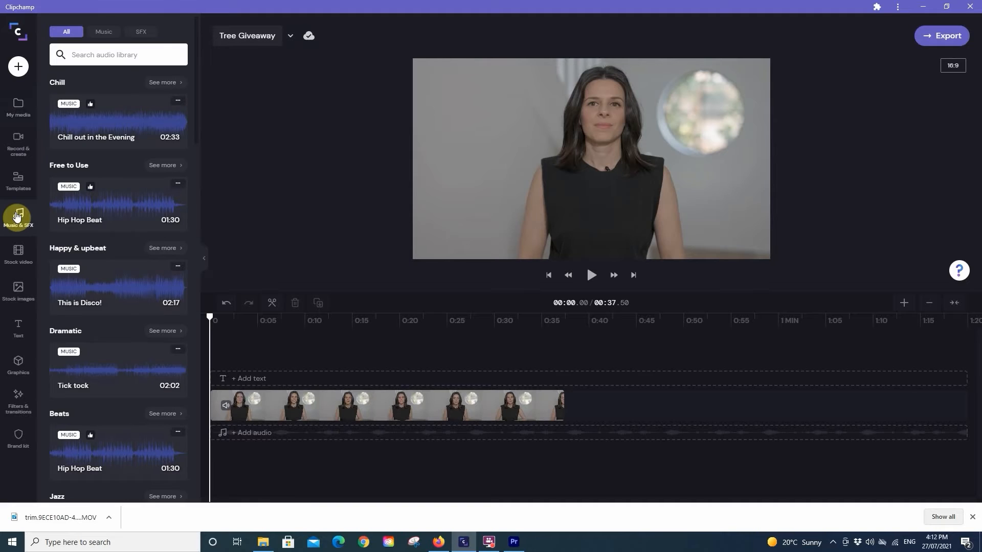
mouse_move(100, 123)
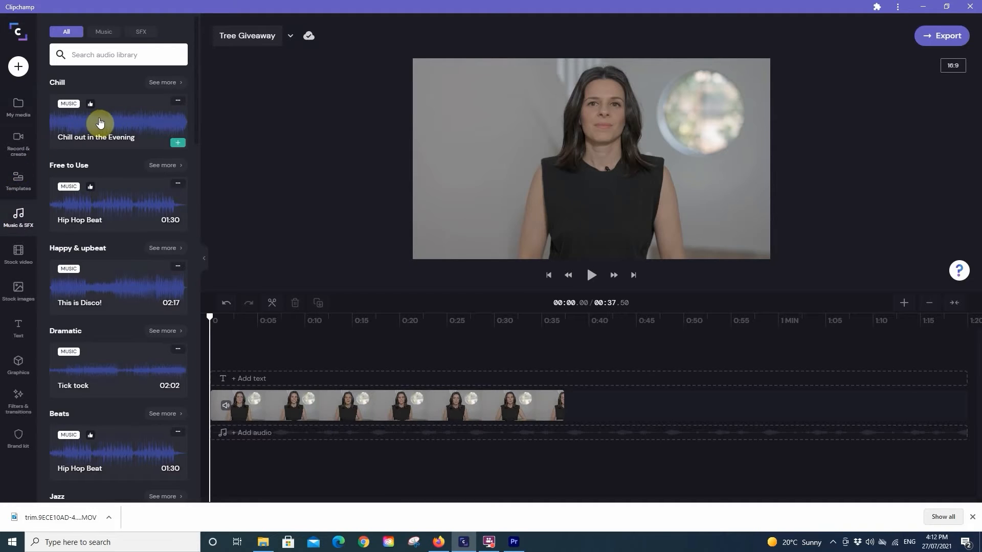
mouse_move(100, 202)
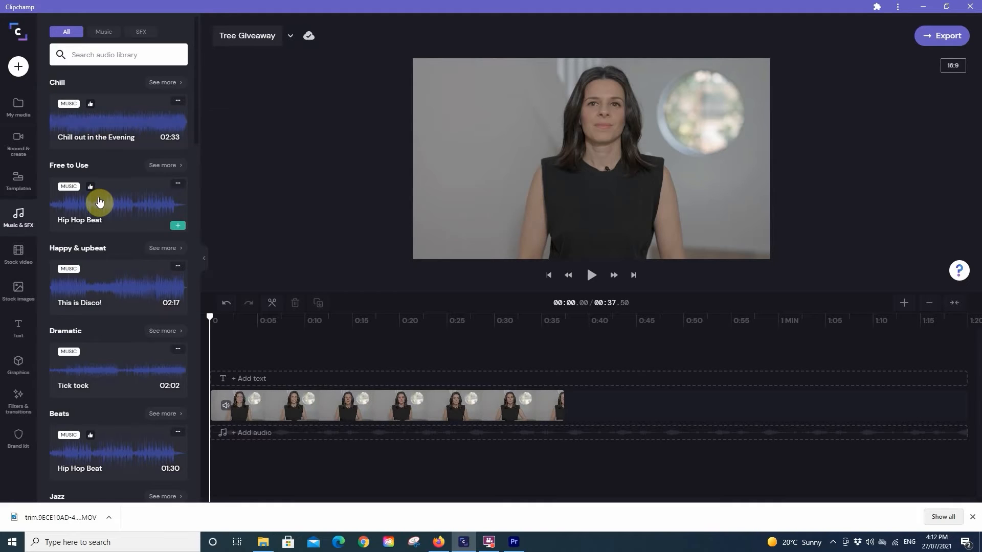
mouse_move(96, 293)
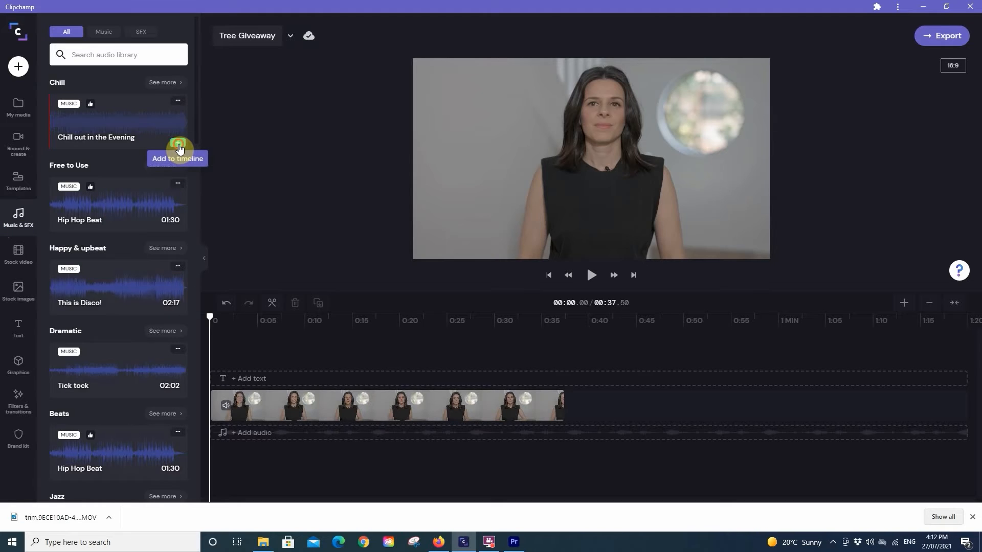
left_click(178, 143)
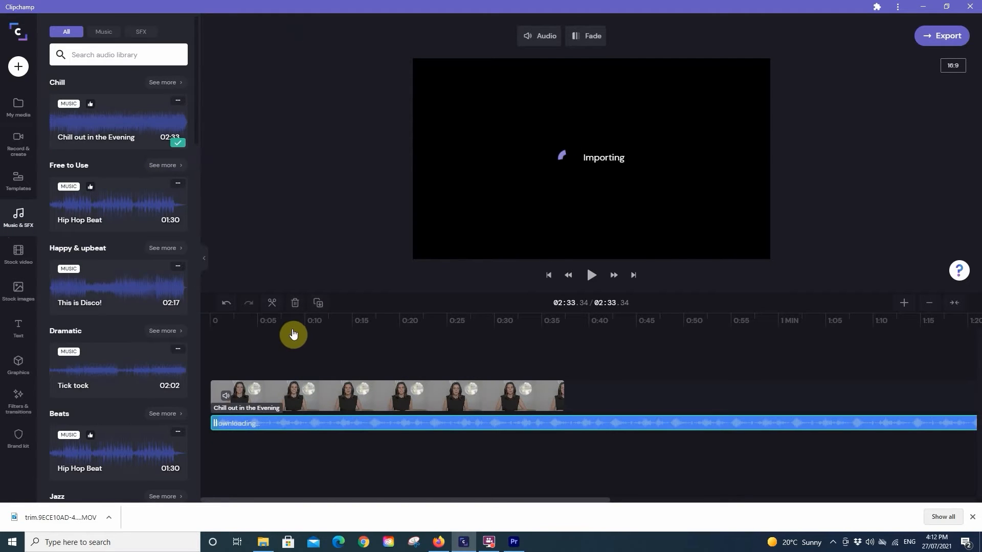
left_click(291, 320)
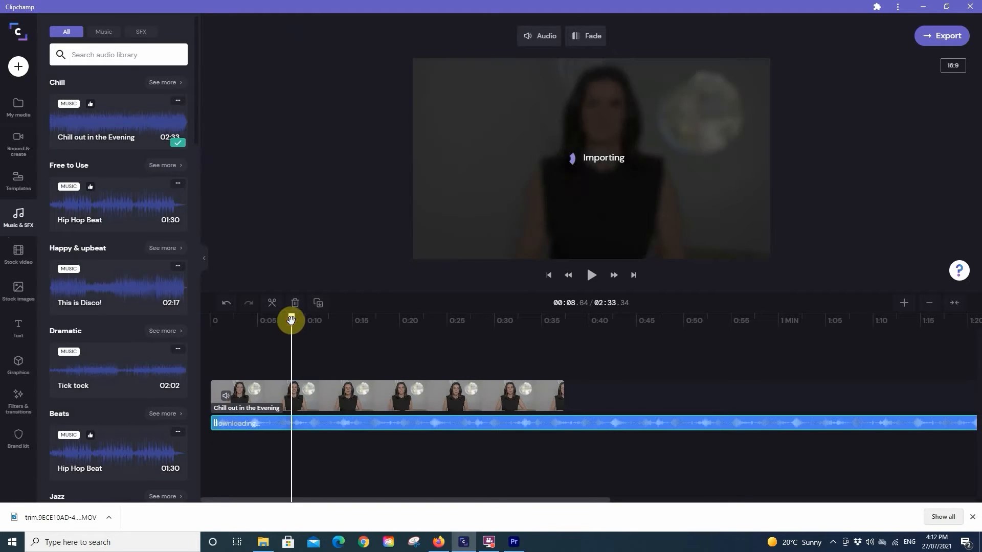
left_click(933, 306)
left_click(933, 305)
left_click(933, 306)
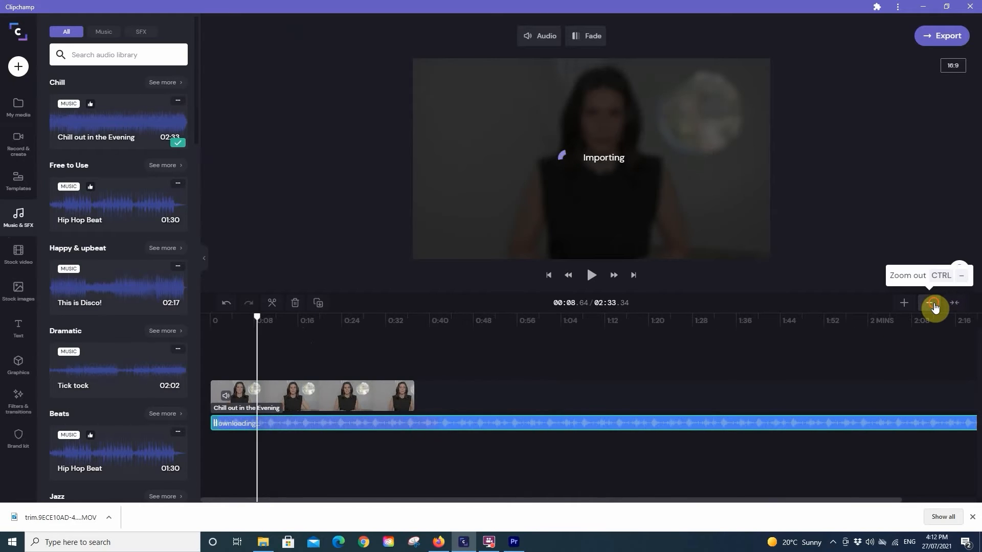
left_click(933, 306)
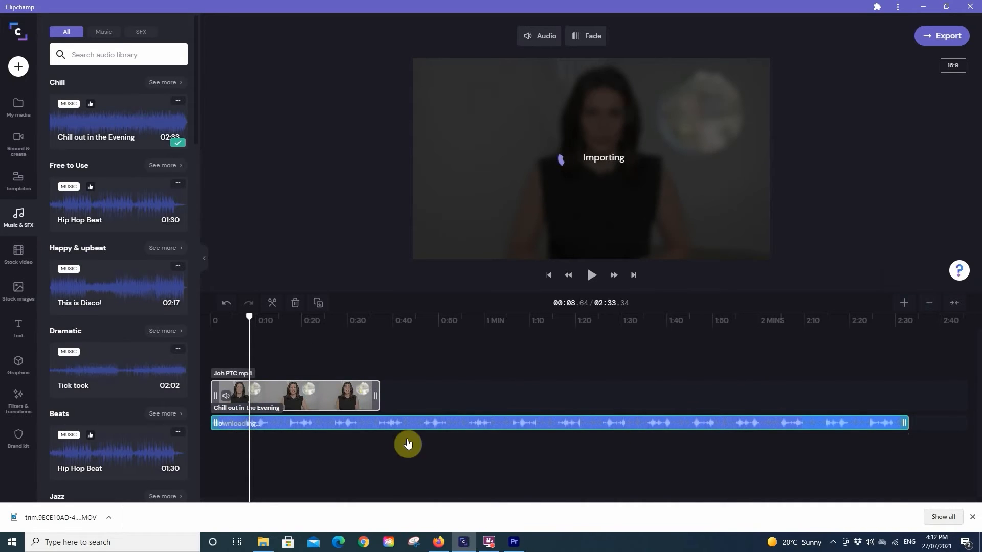
Split the music track at the end of the presenter clip and delete the excess part
left_click_drag(374, 326, 379, 320)
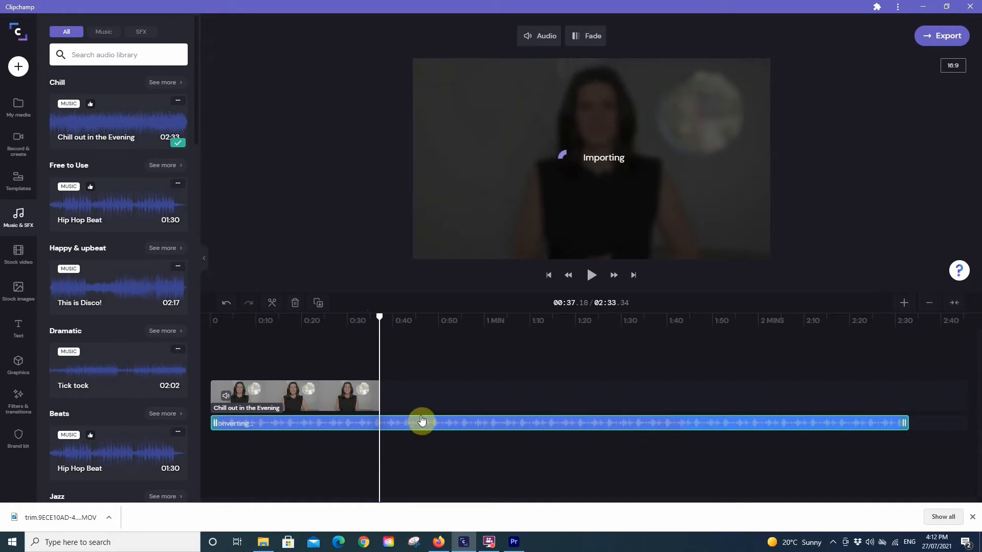
left_click(273, 303)
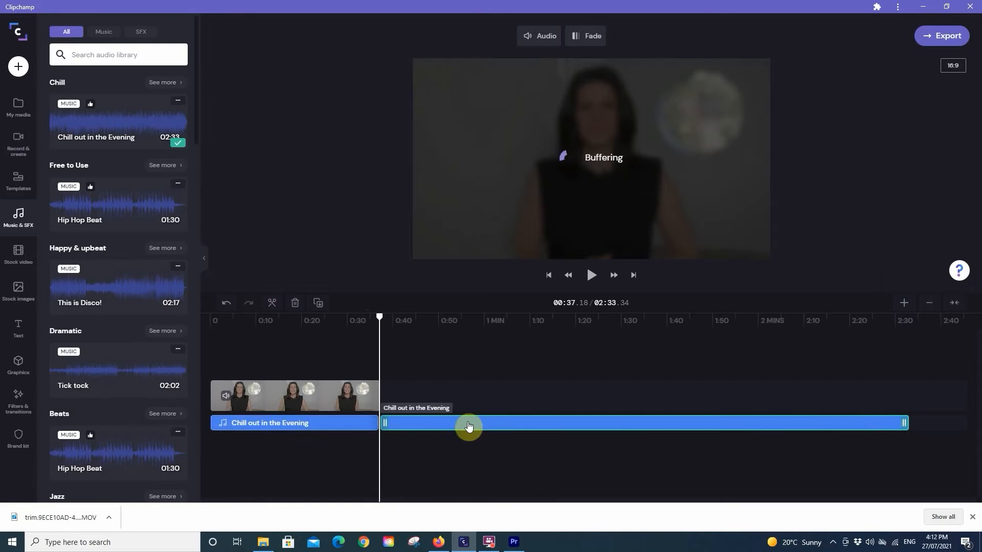
left_click(497, 423)
key("Delete")
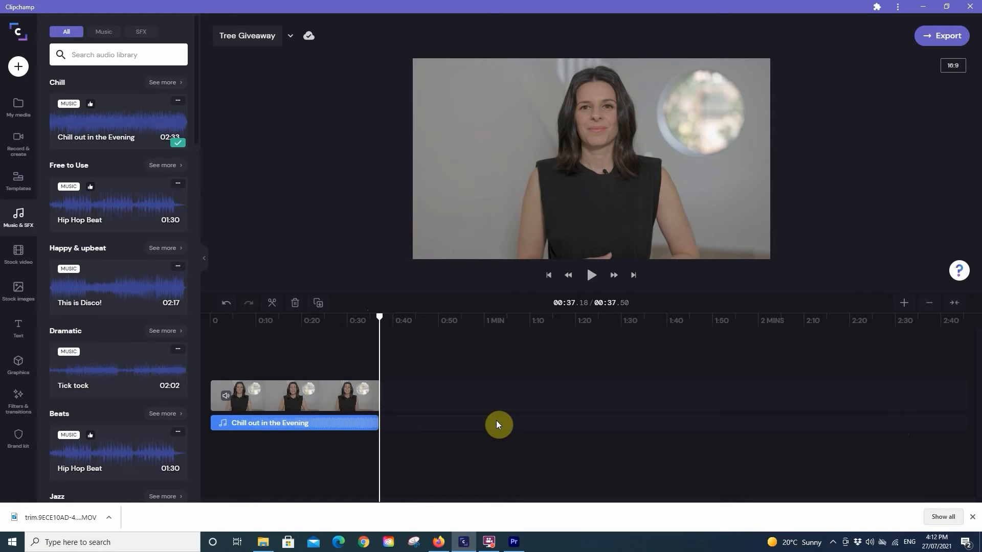
Undo the deletion and the split of the music track
left_click(227, 305)
left_click(228, 306)
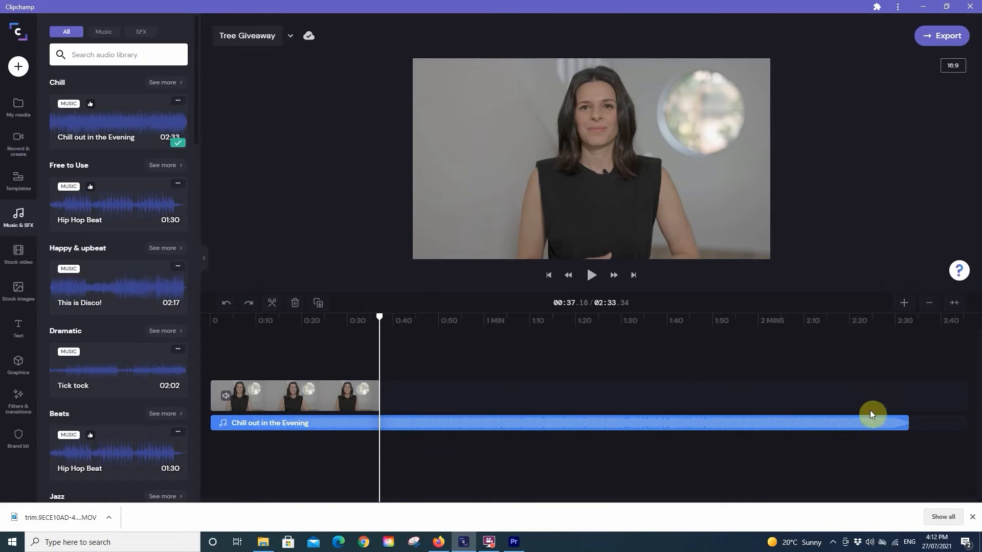
Trim the music's end to about 40 seconds and shift the presenter clip to start about 1.5 seconds after the music
left_click(888, 429)
left_click_drag(905, 423, 375, 424)
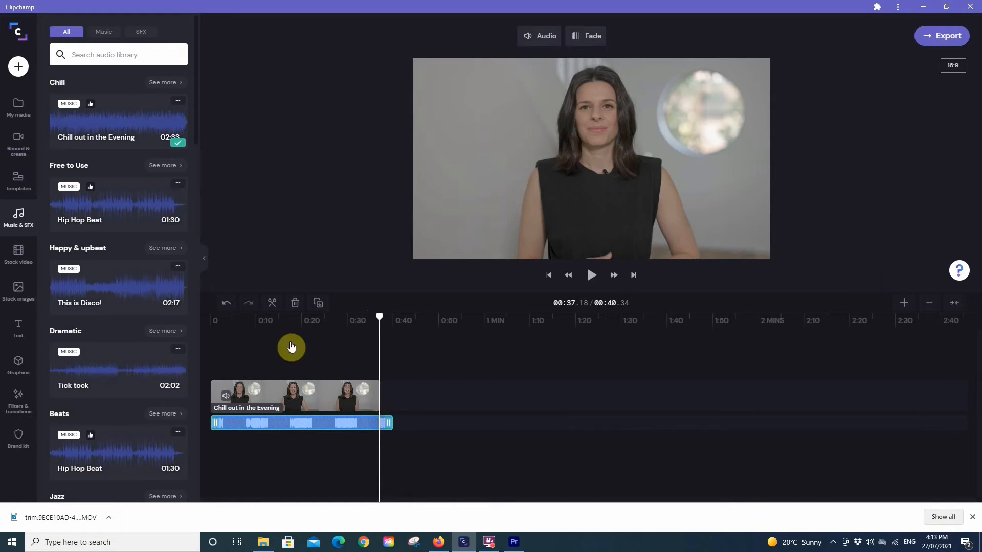
left_click(271, 350)
left_click(266, 393)
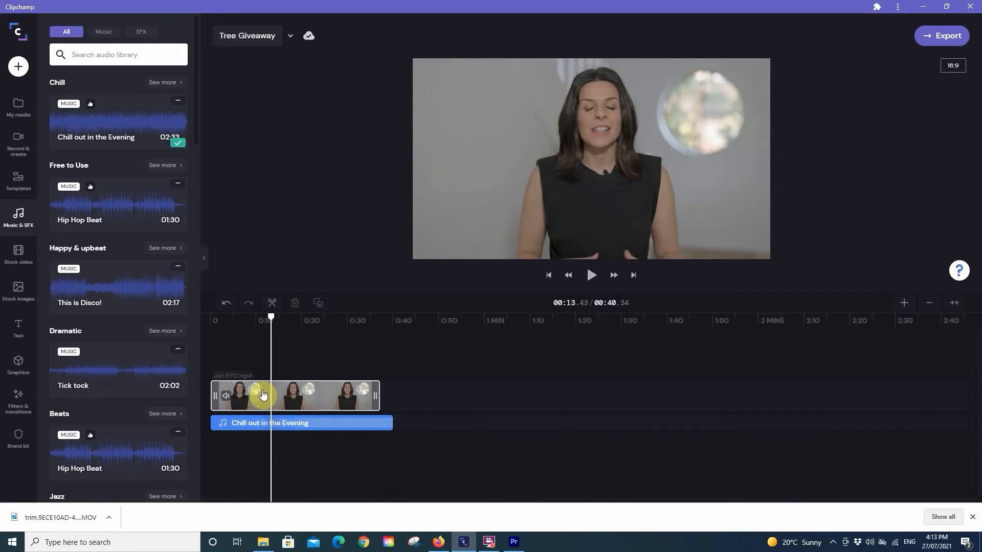
left_click_drag(262, 393, 269, 390)
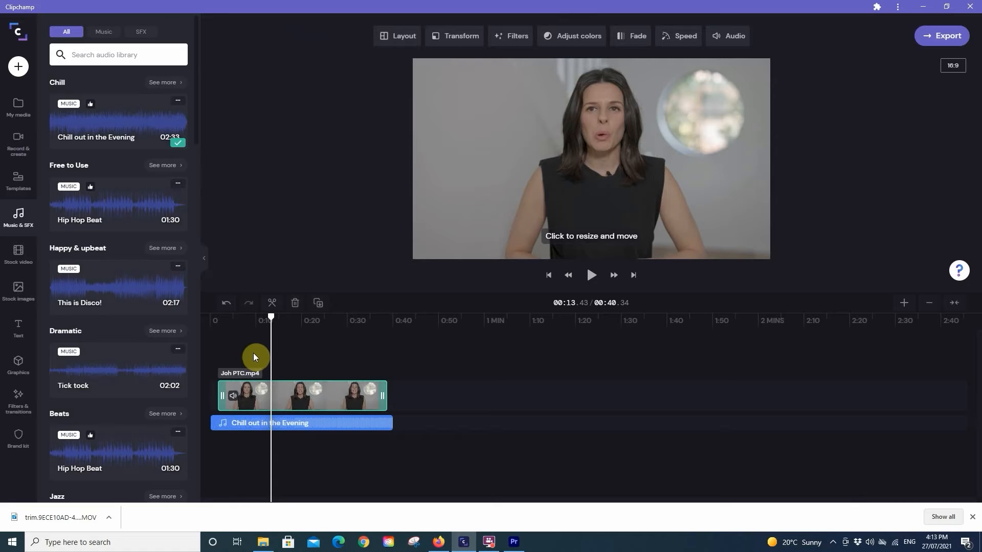
Play the opening from the start of the timeline to check the music against the presenter's voice
left_click(217, 326)
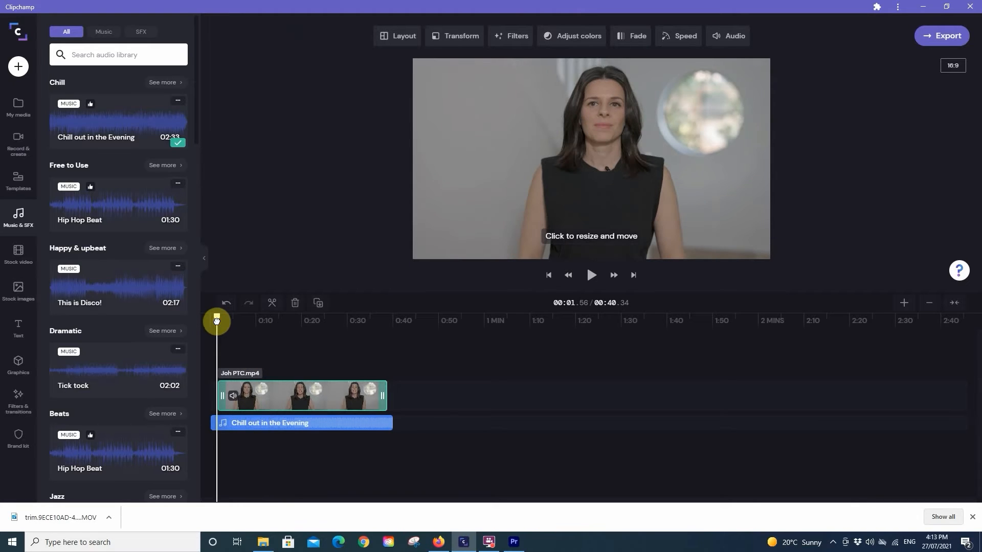
left_click_drag(217, 321, 190, 323)
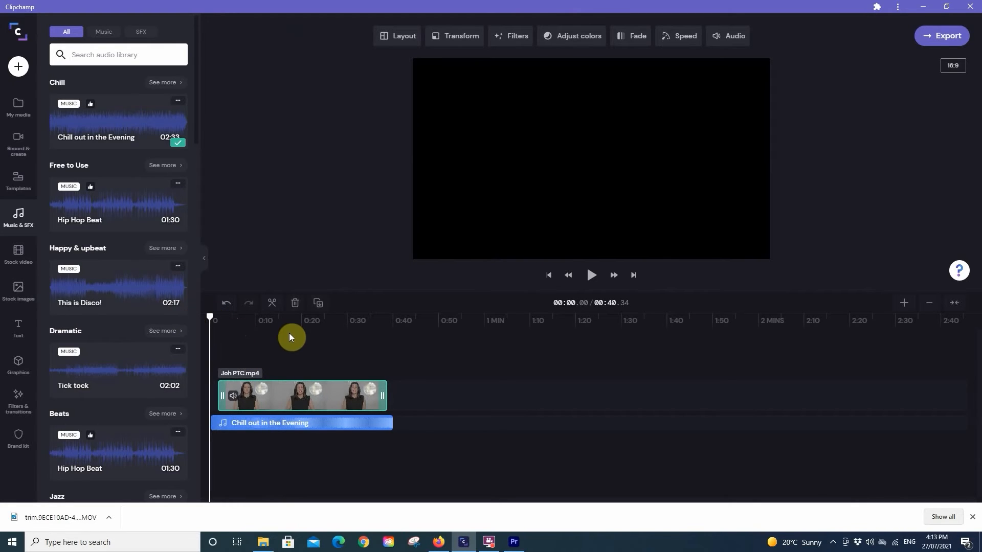
key("space")
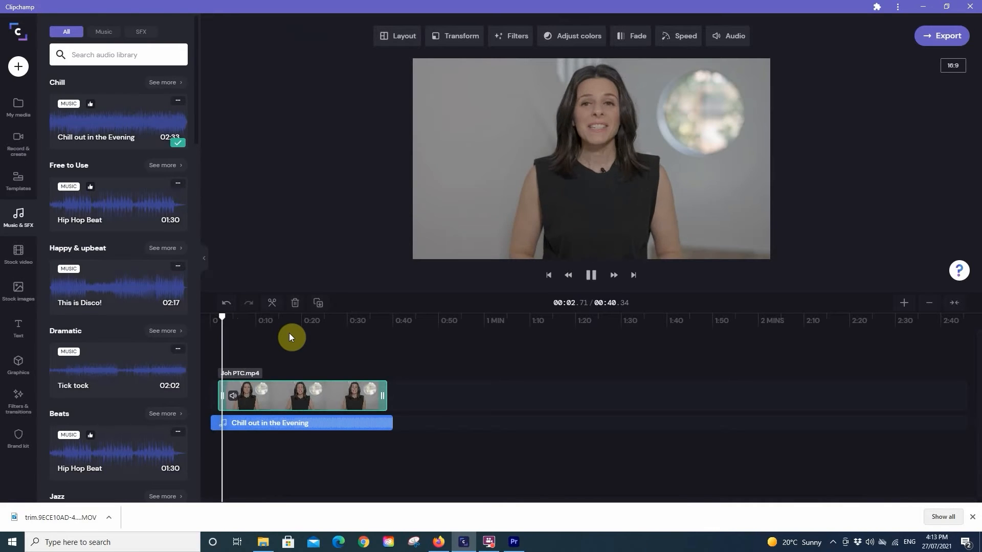
key("space")
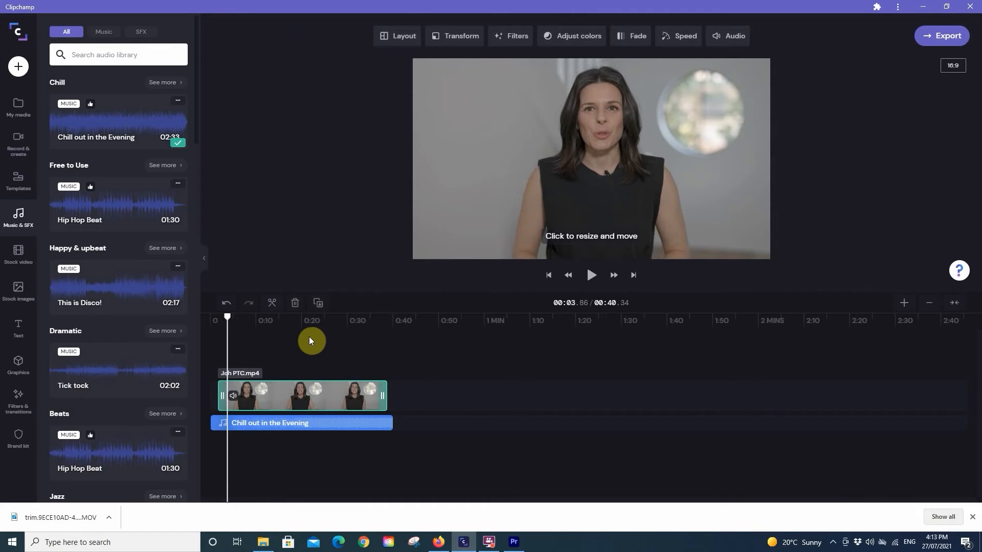
Lower the music track's volume to near the minimum and play the video from the start to check the balance
left_click(336, 424)
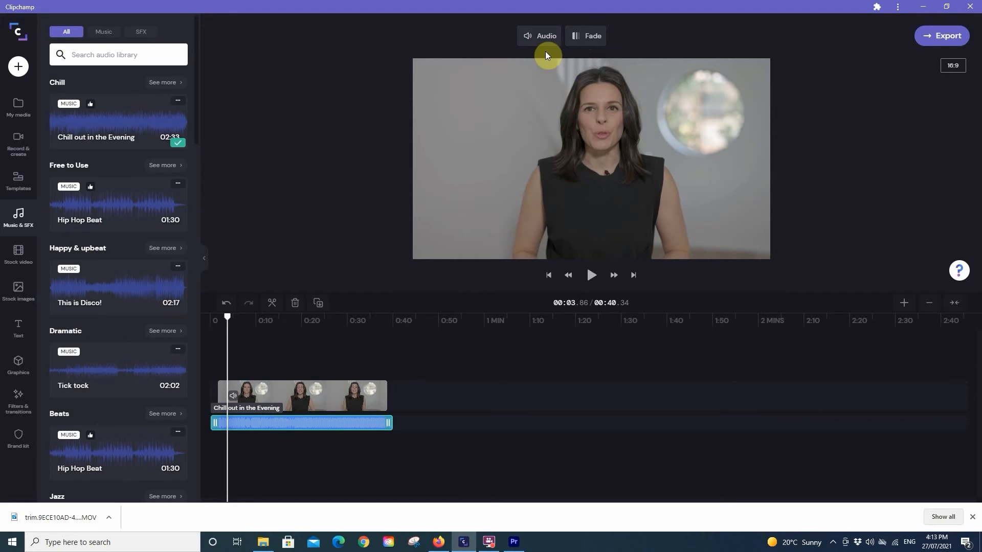
left_click(544, 37)
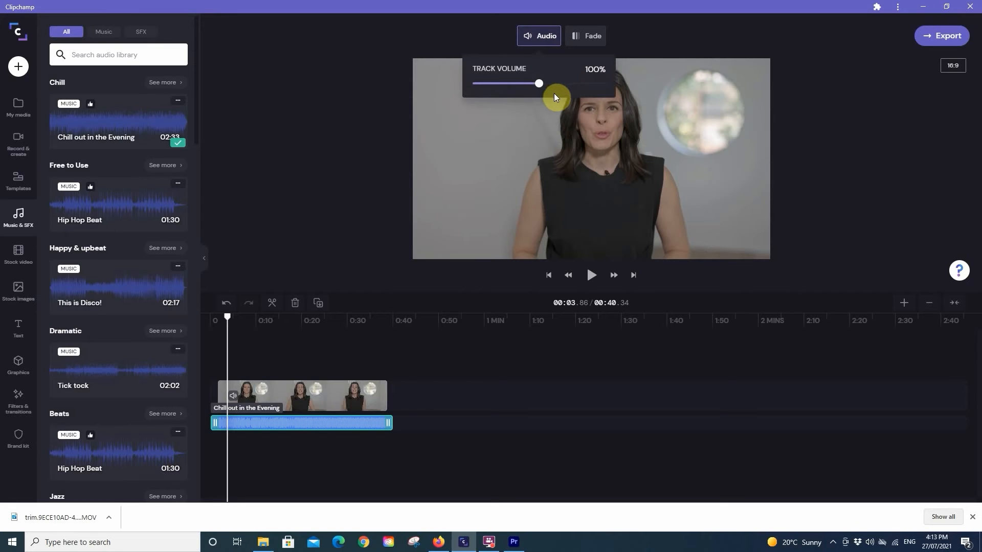
left_click_drag(540, 87, 479, 85)
left_click(238, 350)
left_click_drag(241, 317, 196, 322)
key("space")
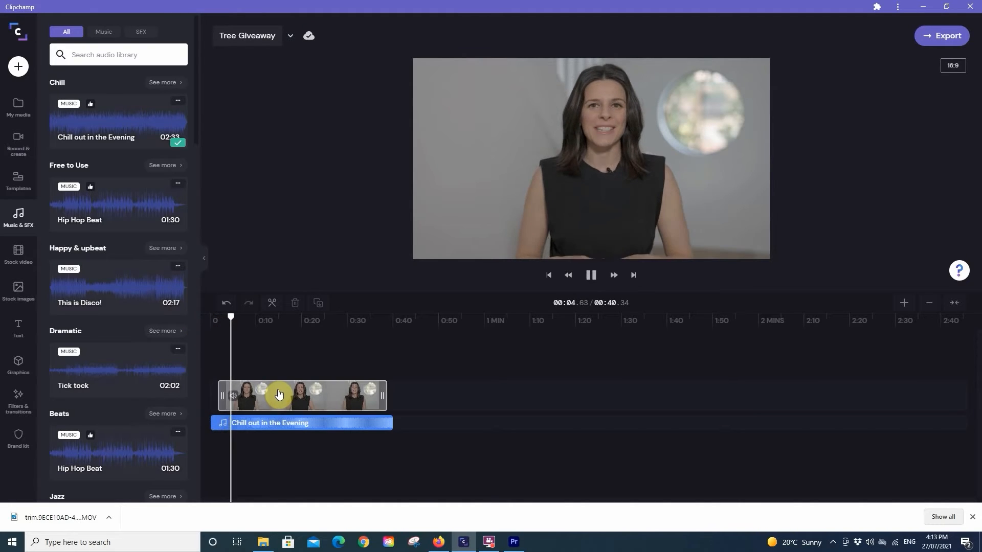
key("space")
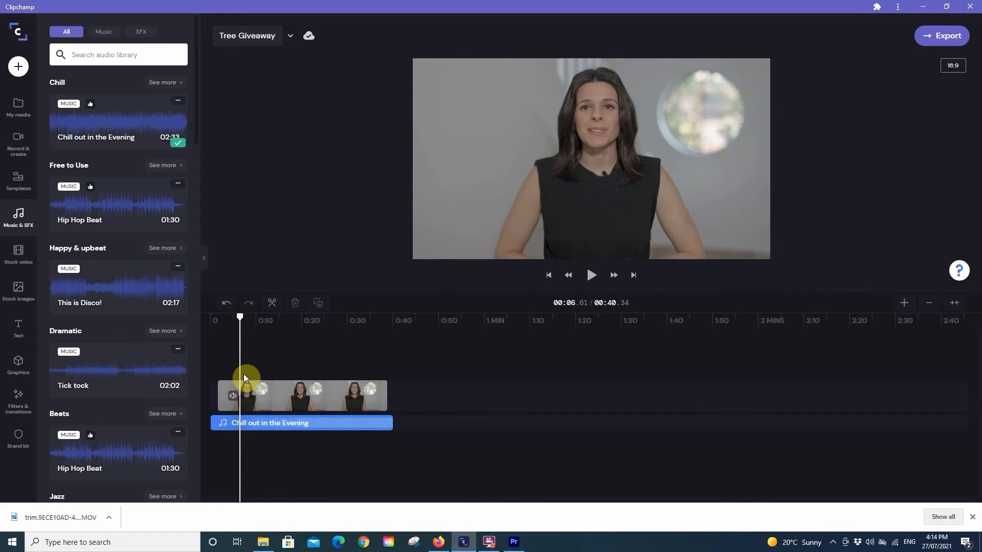
Set the presenter clip's track volume to 78% and play the video from the start
left_click(292, 397)
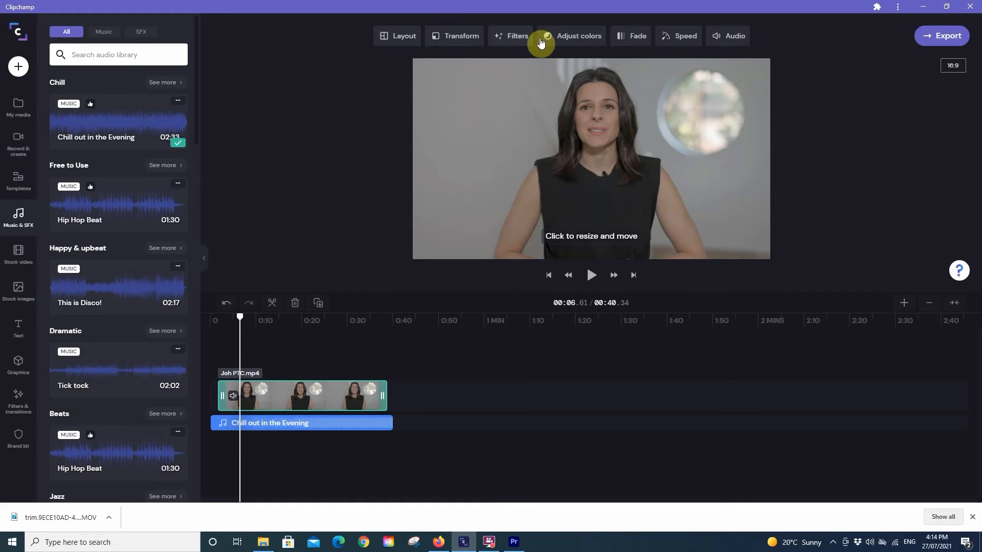
left_click(738, 41)
left_click_drag(729, 87, 715, 87)
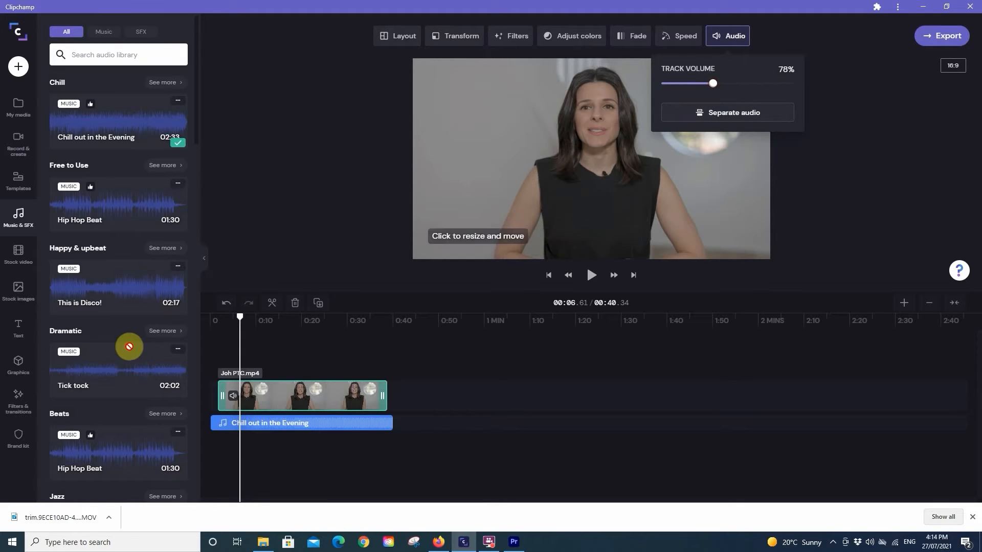
left_click_drag(226, 325, 184, 331)
key("space")
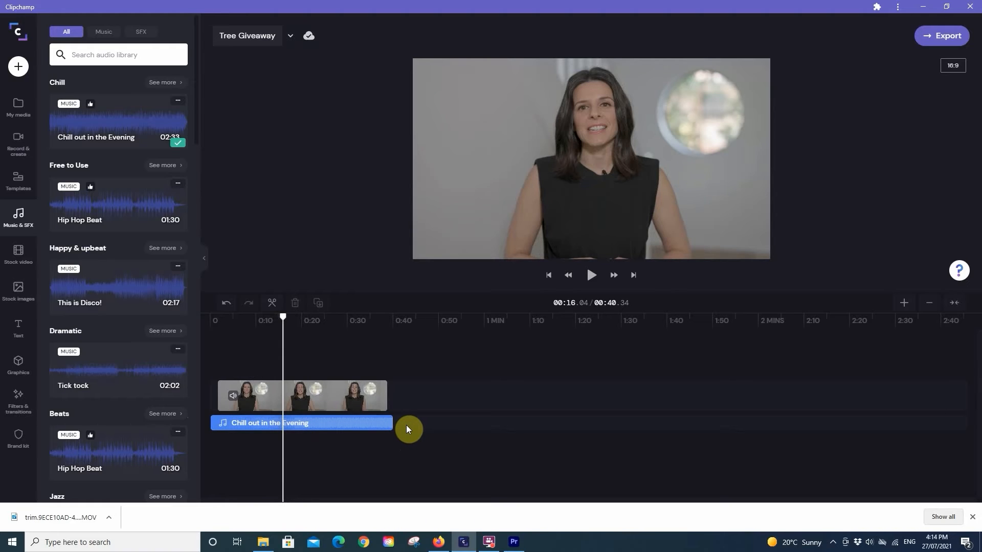
Add a fade in and a fade out to the music track, each set to about half of its range
left_click(327, 427)
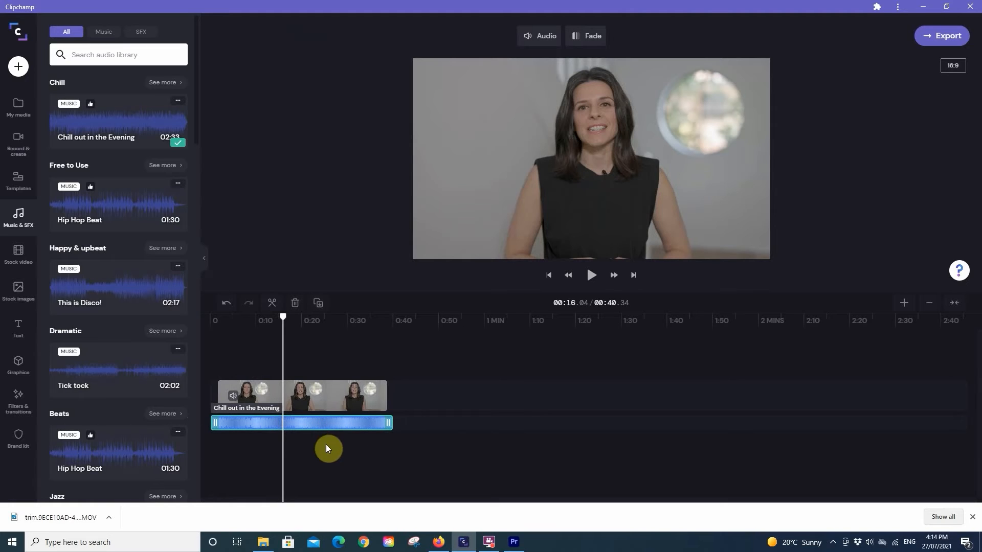
left_click(590, 39)
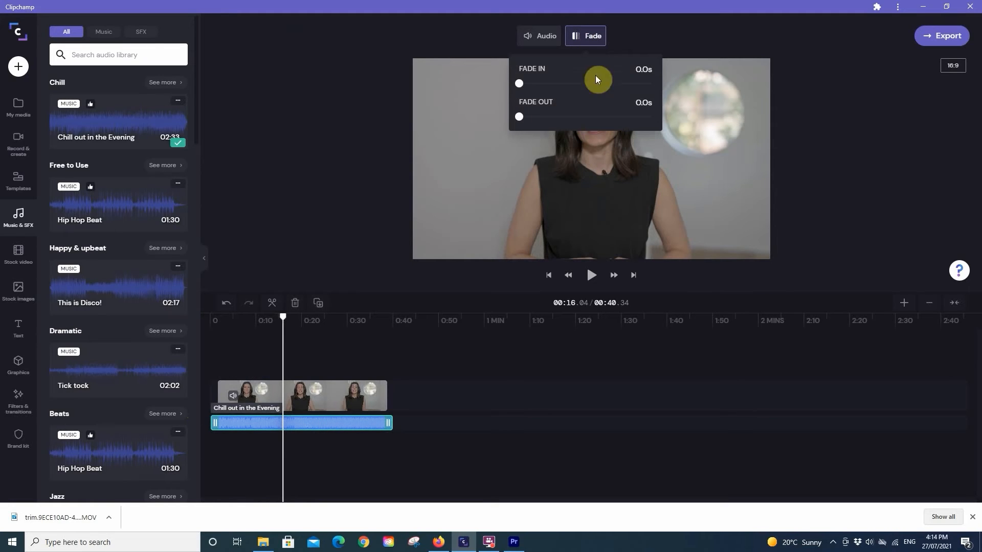
left_click_drag(520, 87, 585, 87)
left_click(520, 118)
left_click_drag(518, 118, 587, 119)
Play the start and the end of the timeline to check the music's fade in and fade out
left_click(277, 319)
left_click_drag(232, 331, 167, 322)
key("space")
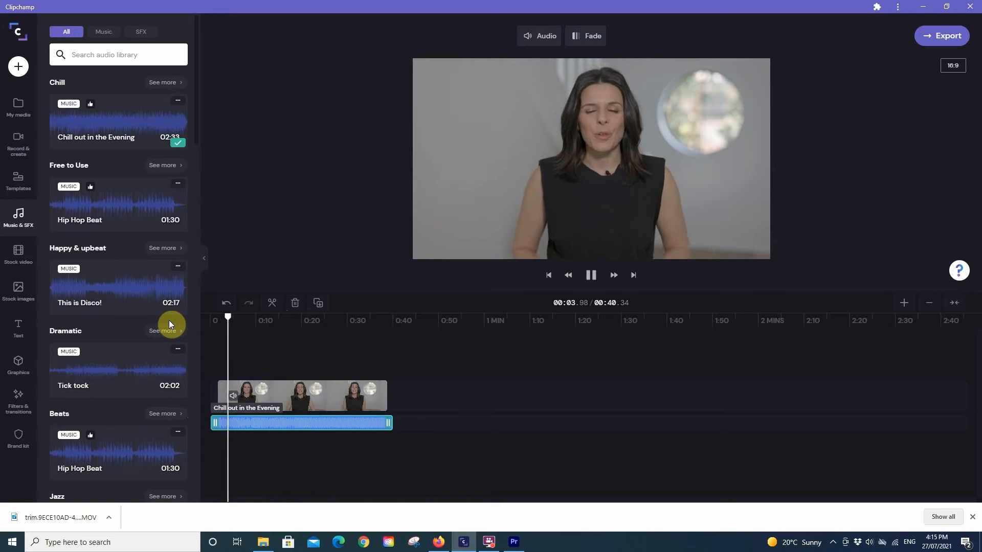
key("space")
left_click(375, 322)
key("space")
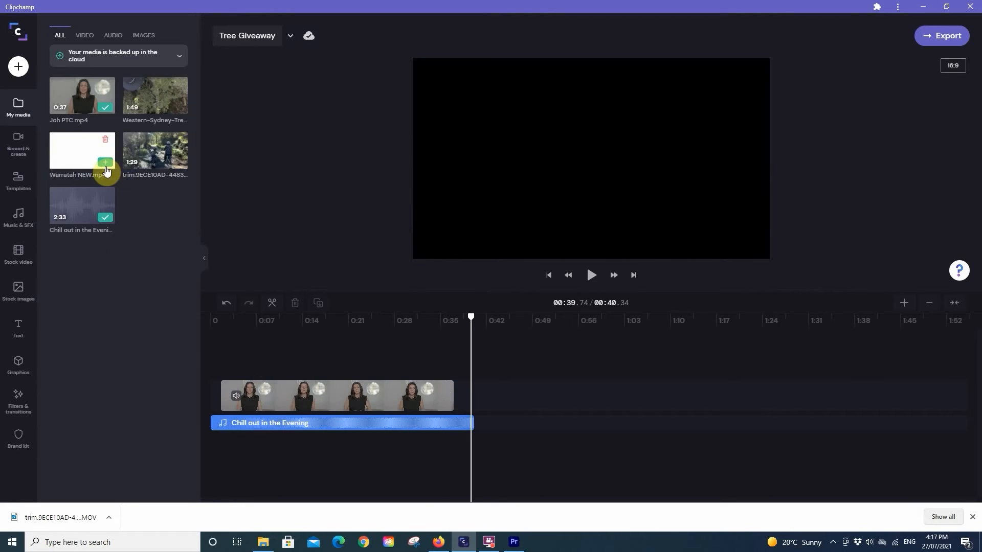
Place the Warratah NEW.mp4 logo clip directly after the presenter clip and extend the music to the logo's end
left_click(106, 166)
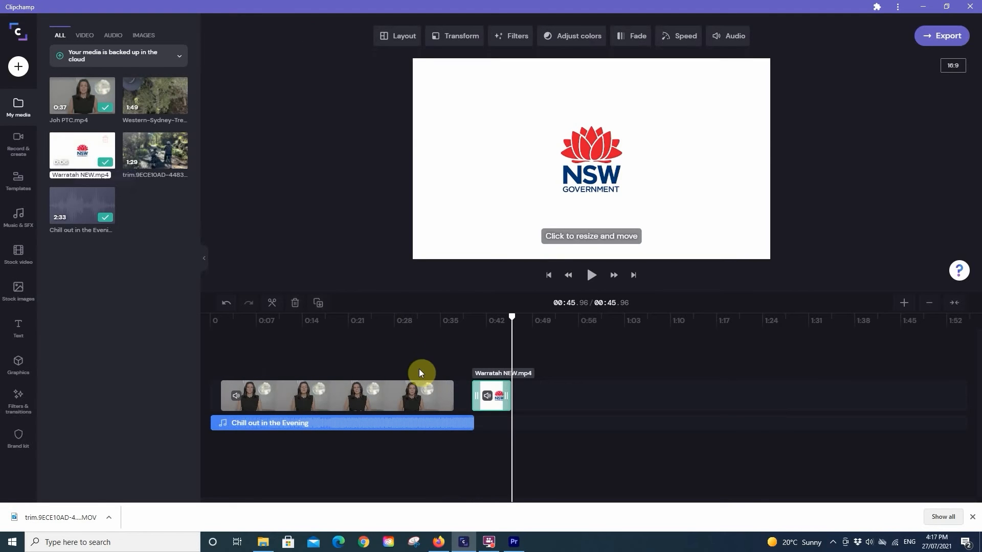
left_click_drag(490, 409, 474, 409)
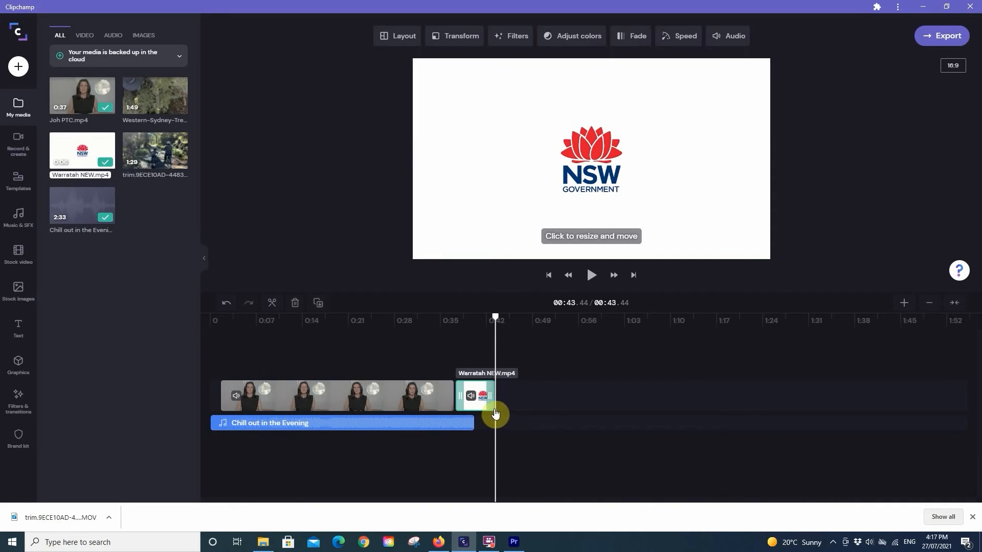
left_click(452, 425)
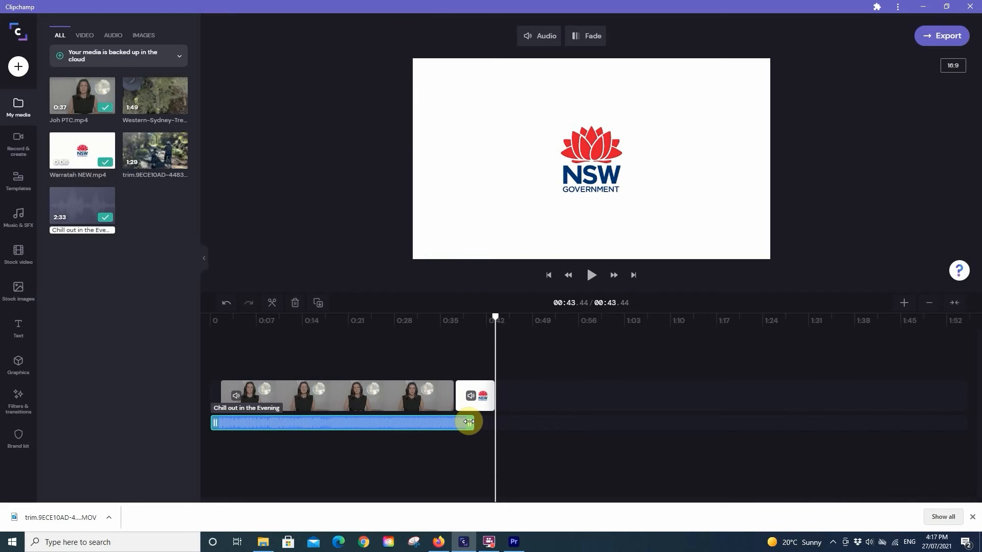
left_click_drag(473, 422, 492, 422)
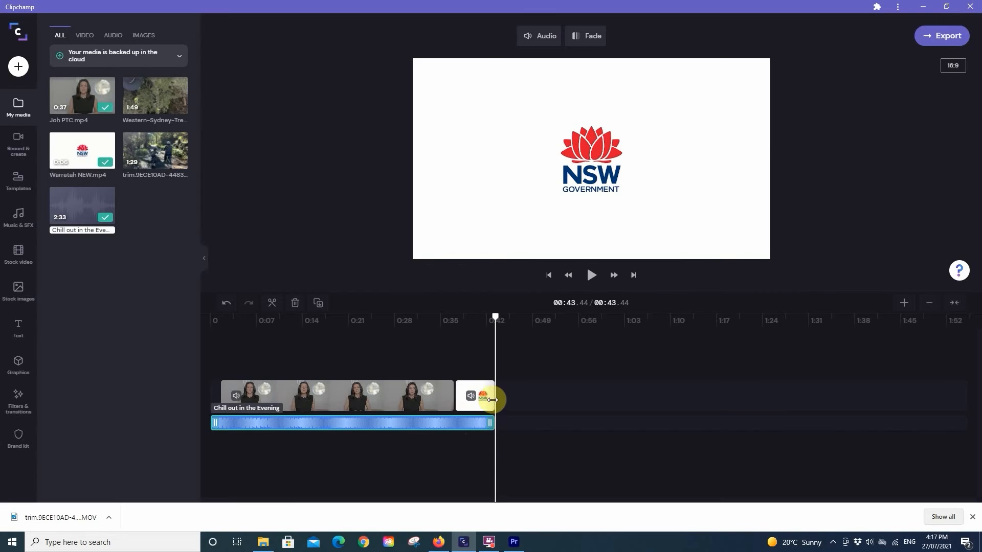
left_click(313, 341)
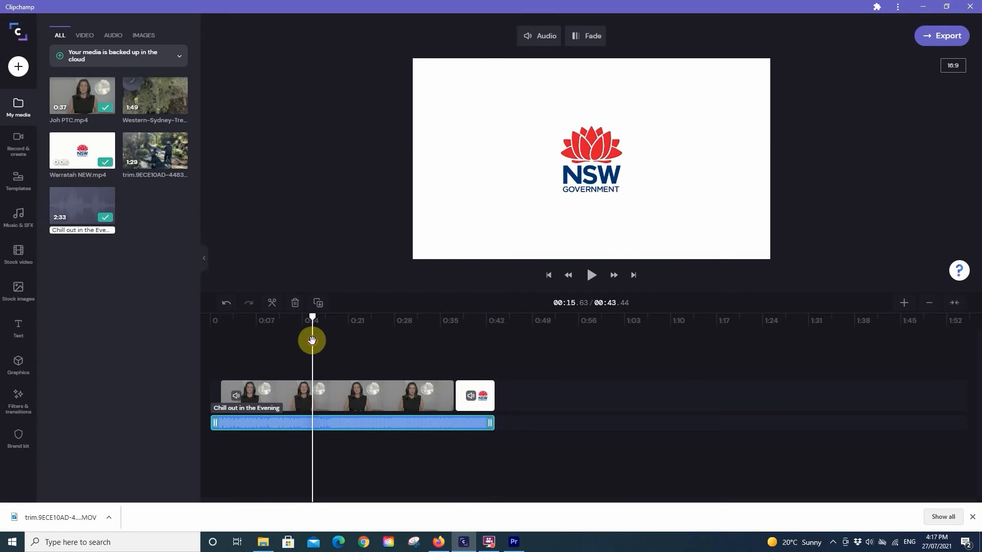
Play the closing logo section and the opening of the timeline to check the edit
left_click(447, 321)
key("space")
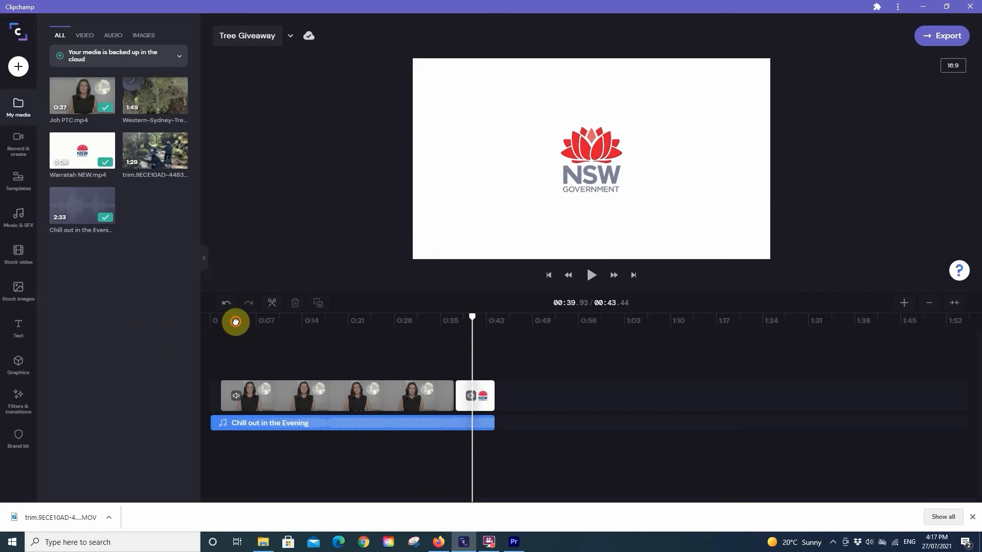
left_click_drag(235, 322, 189, 322)
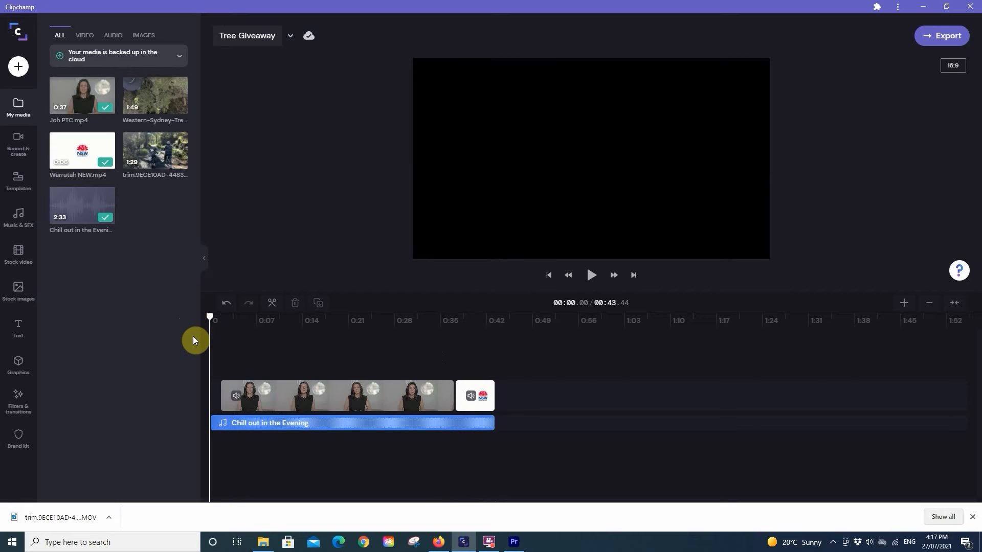
key("space")
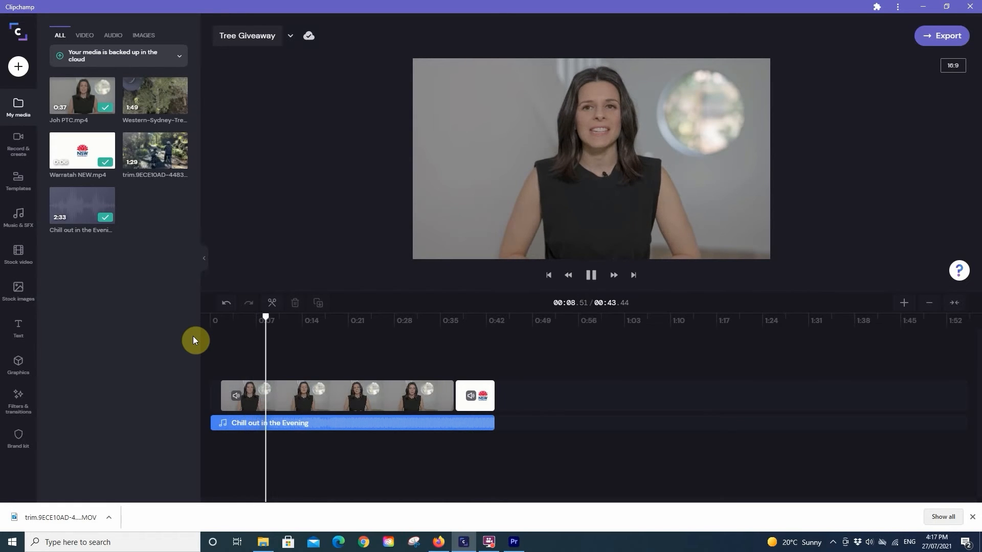
key("space")
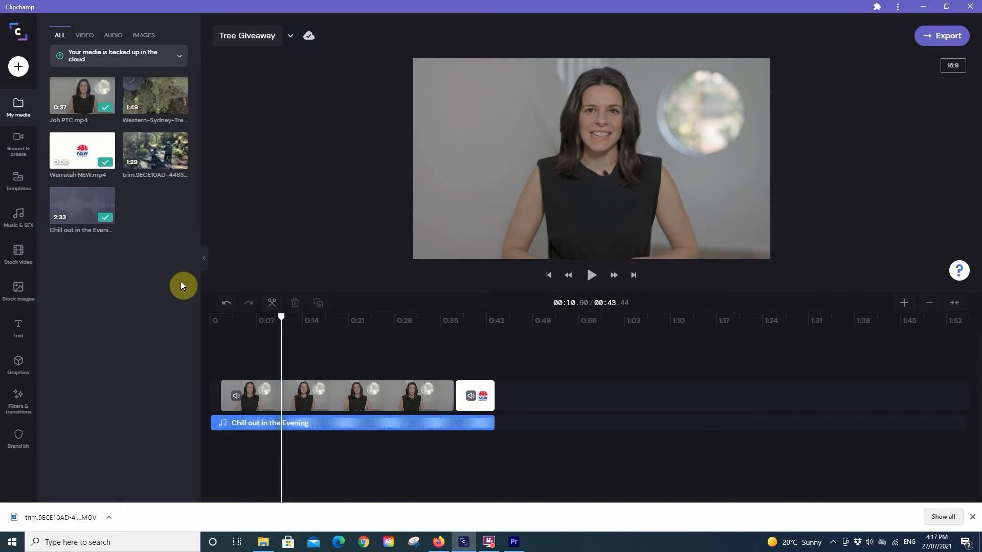
Add the Western-Sydney-Tree-Planting.mp4 clip to the timeline after the closing logo clip
mouse_move(150, 102)
left_click(513, 330)
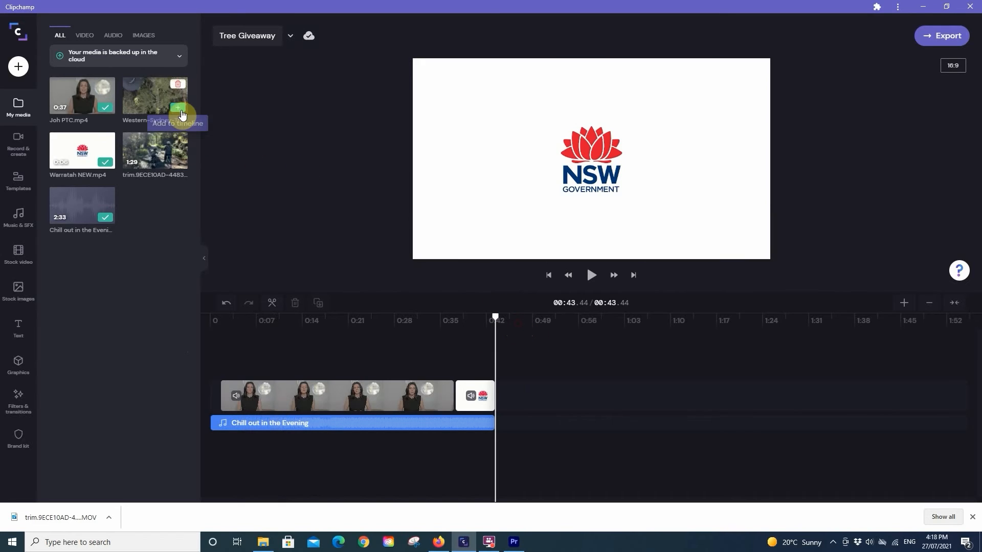
left_click(178, 110)
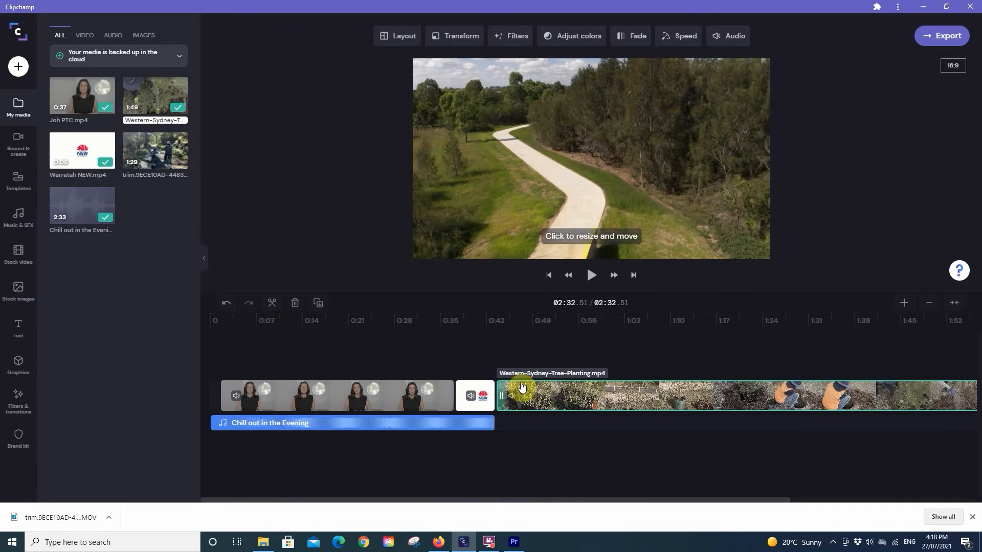
Split the tree-planting clip at 00:50.16, at the end of the seedling tray shot
left_click(516, 320)
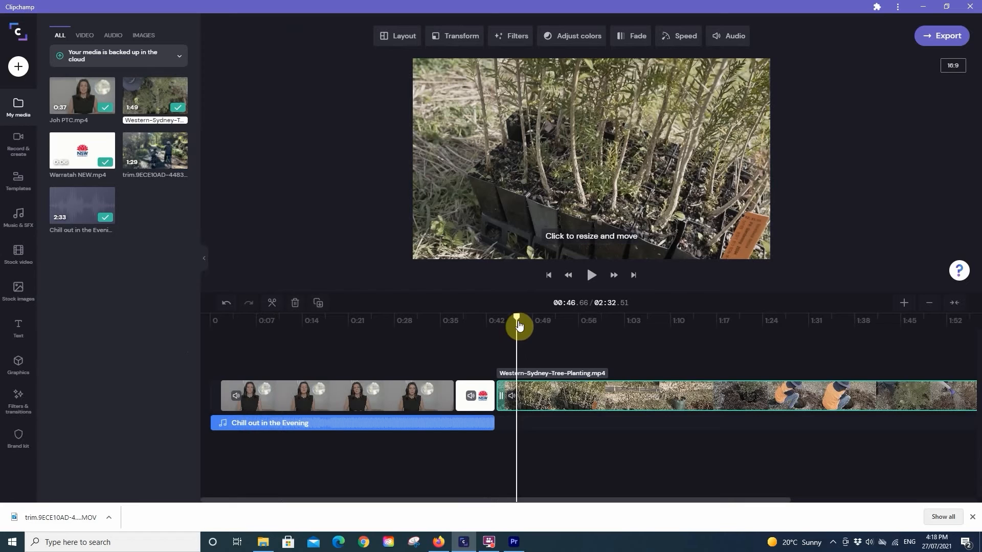
left_click_drag(504, 329, 539, 323)
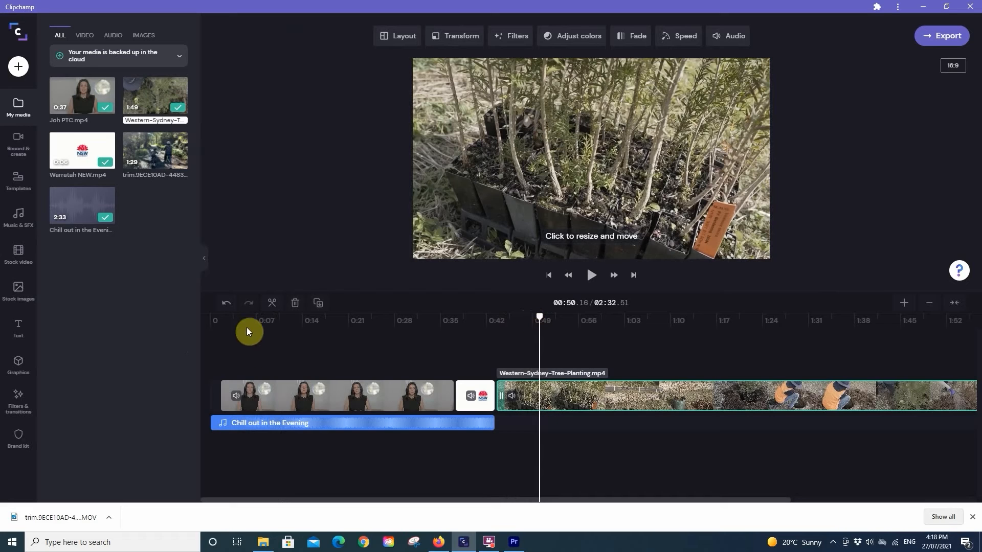
left_click(272, 303)
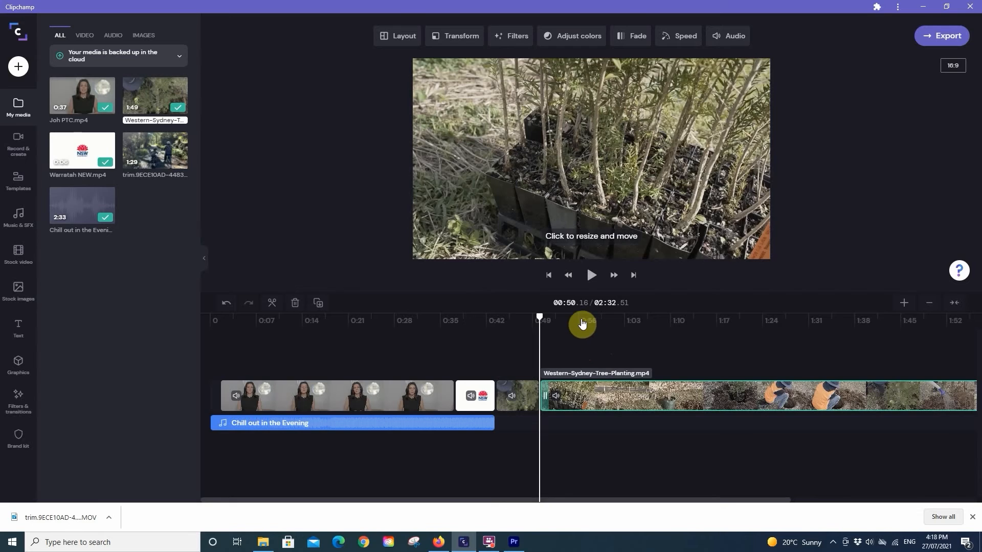
Separate a piece of the potted tree shot by splitting the tree-planting clip at 01:03.85 and 01:07.36
key("space")
left_click_drag(559, 326, 629, 327)
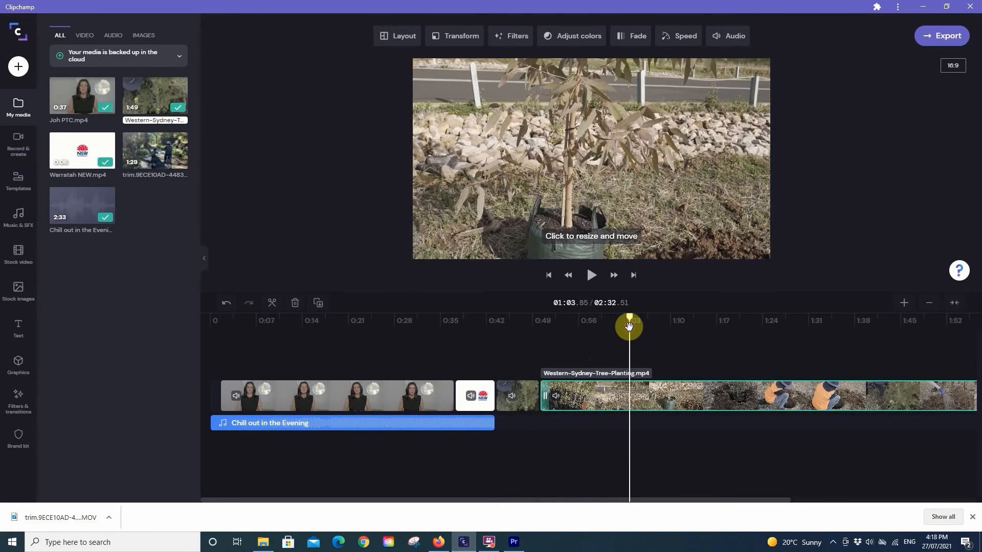
left_click(273, 306)
key("space")
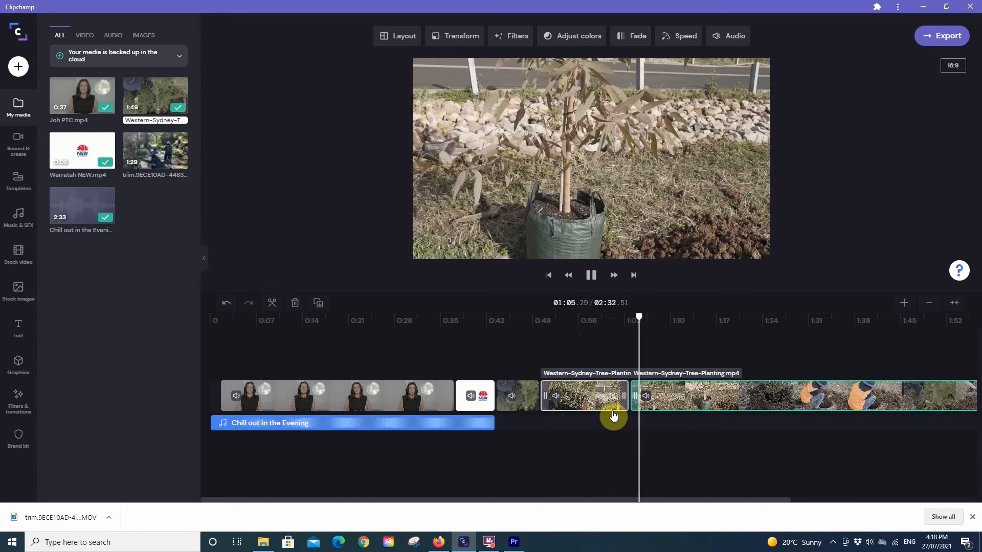
key("space")
left_click(273, 303)
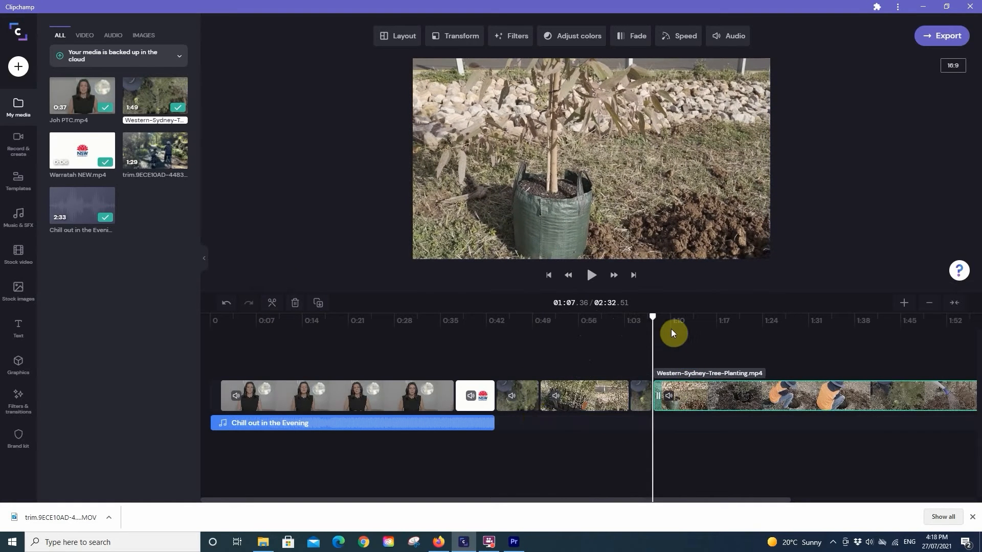
Separate a piece showing the tree in its planting hole by splitting the clip at 01:16.06 and 01:19.33
left_click_drag(665, 323, 710, 320)
left_click(272, 302)
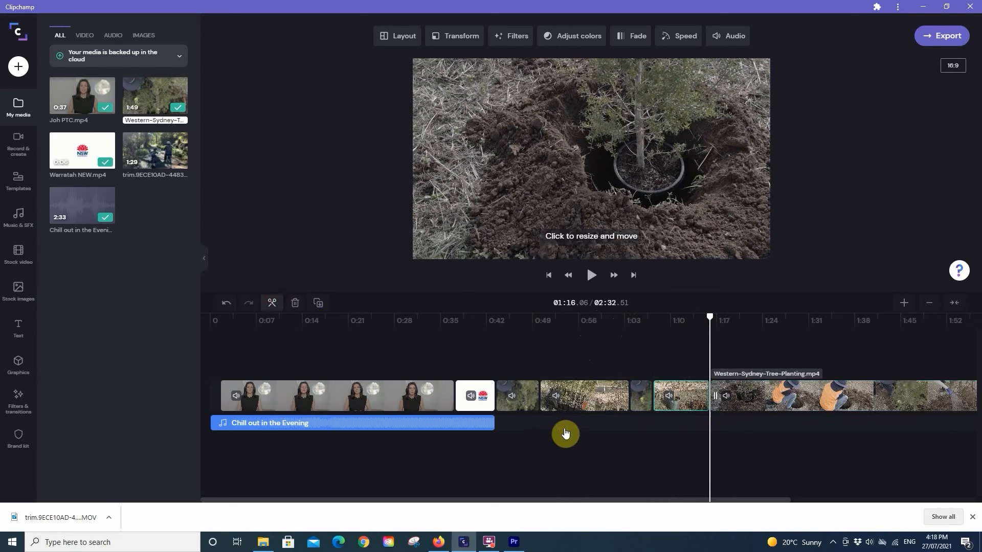
key("space")
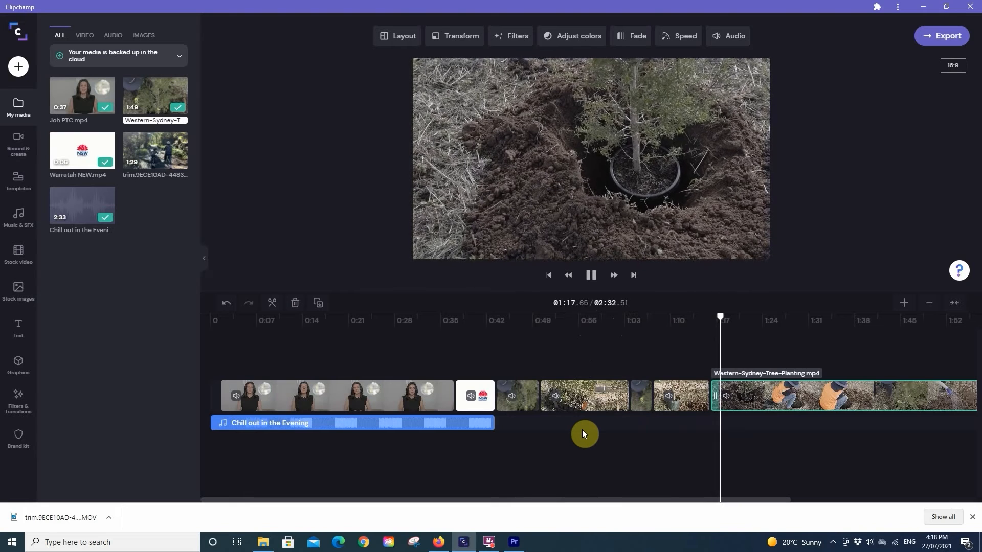
key("space")
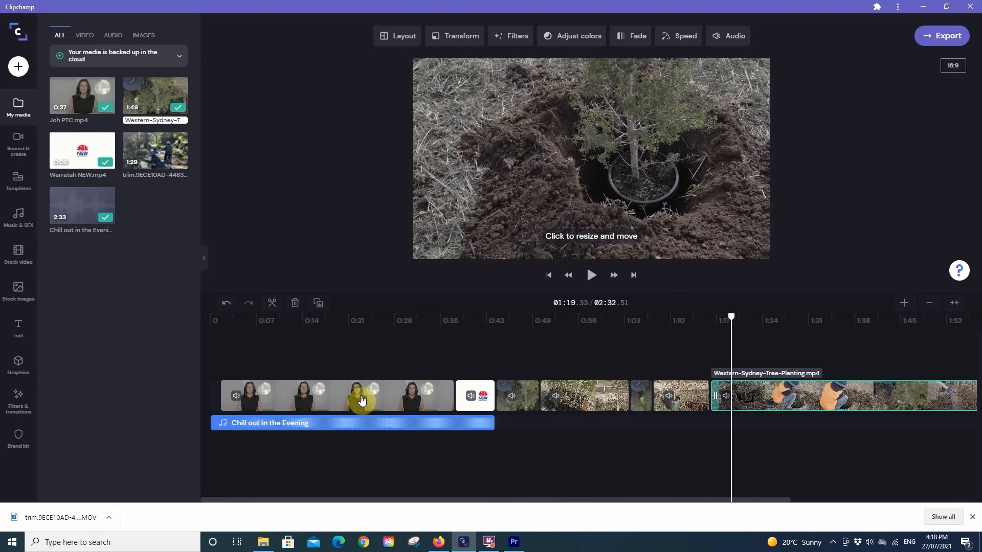
left_click(271, 304)
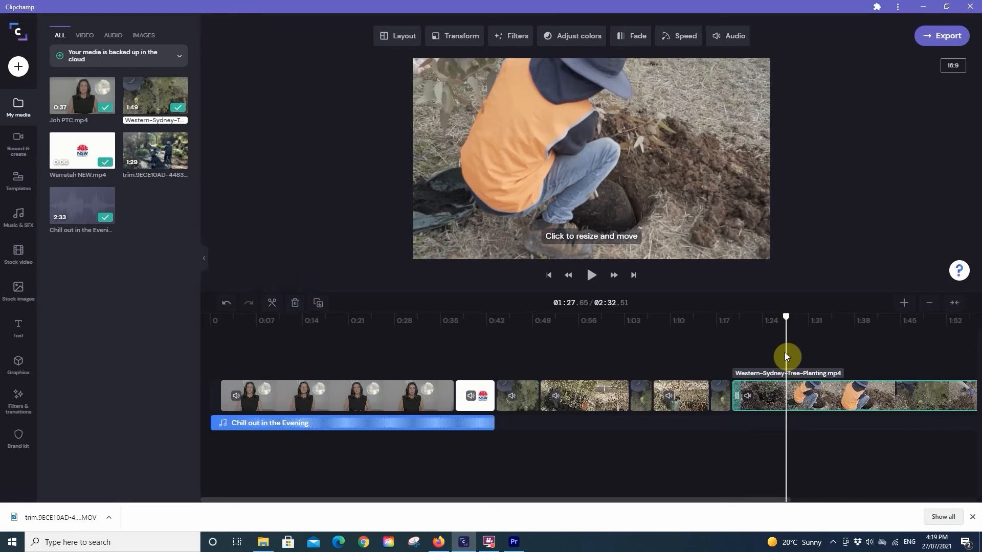
Separate a piece of the aerial park shot by splitting the tree-planting clip at 02:08.81 and about 02:12.37
left_click(928, 303)
left_click(927, 304)
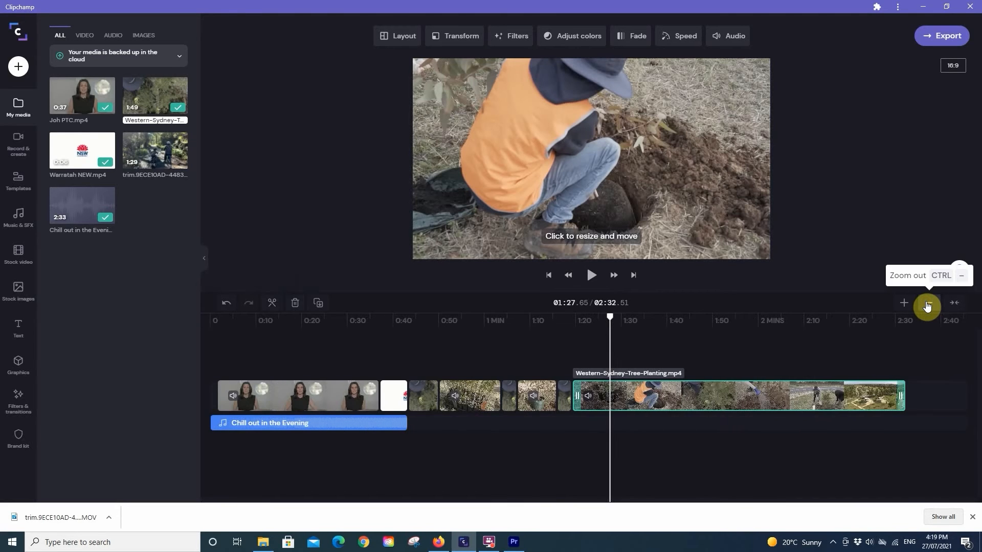
left_click(797, 323)
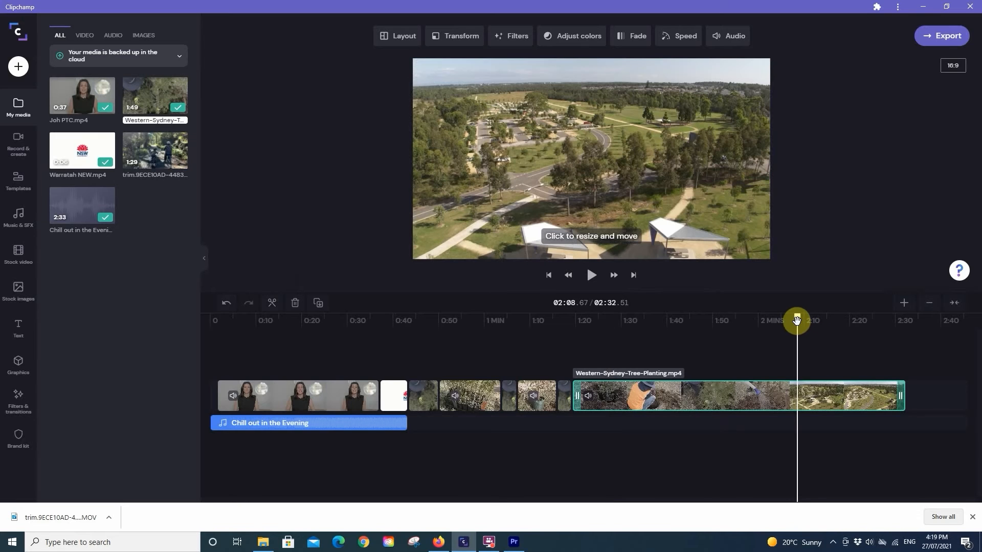
key("space")
key("space")
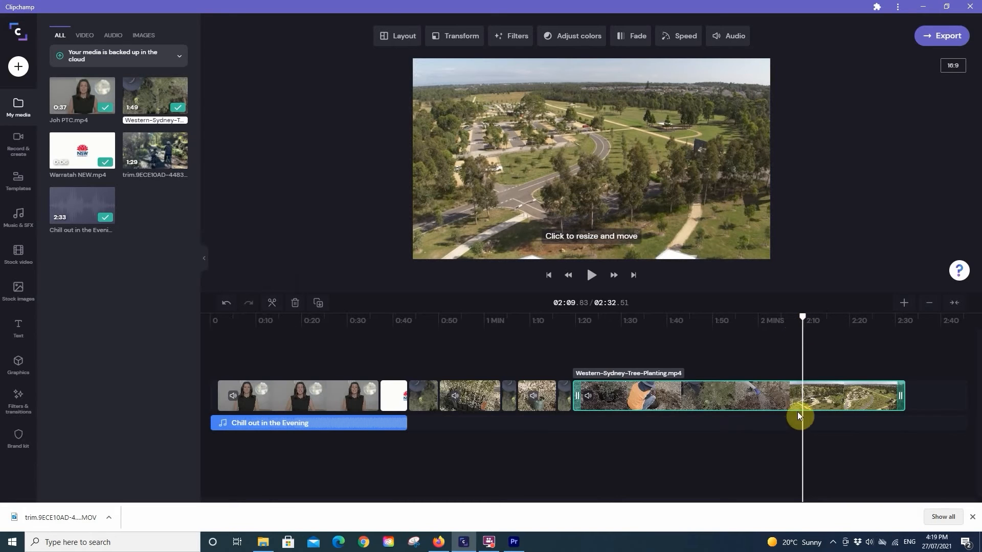
key("space")
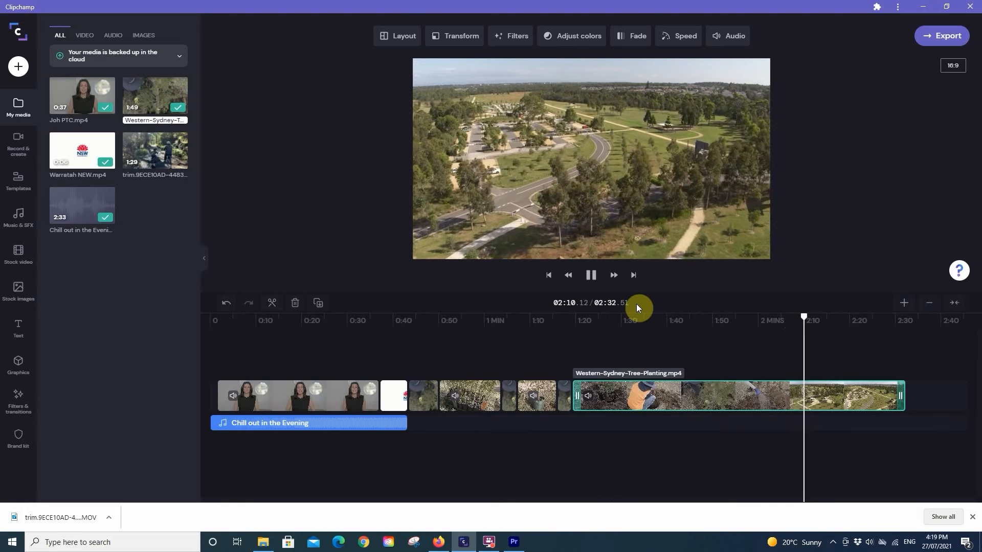
left_click_drag(808, 318, 796, 319)
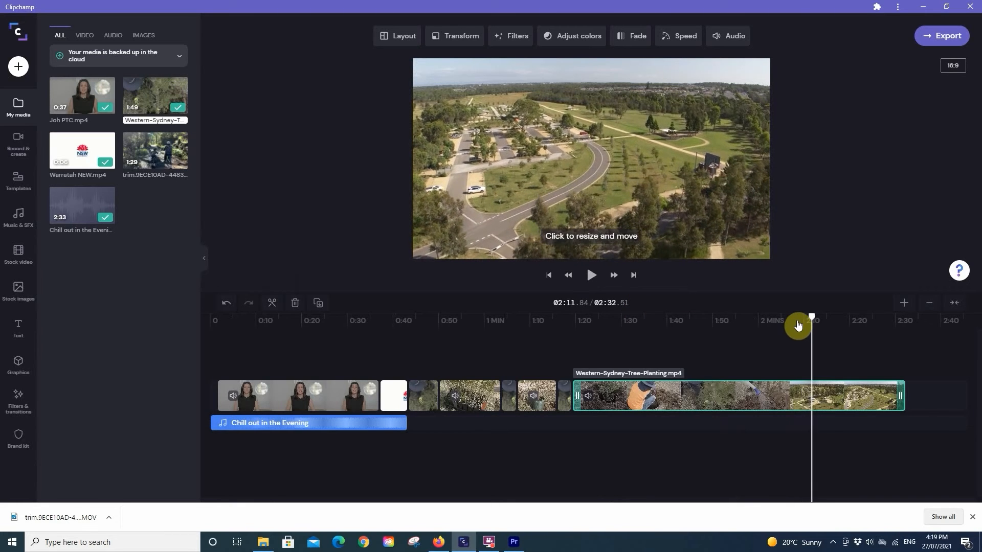
key("space")
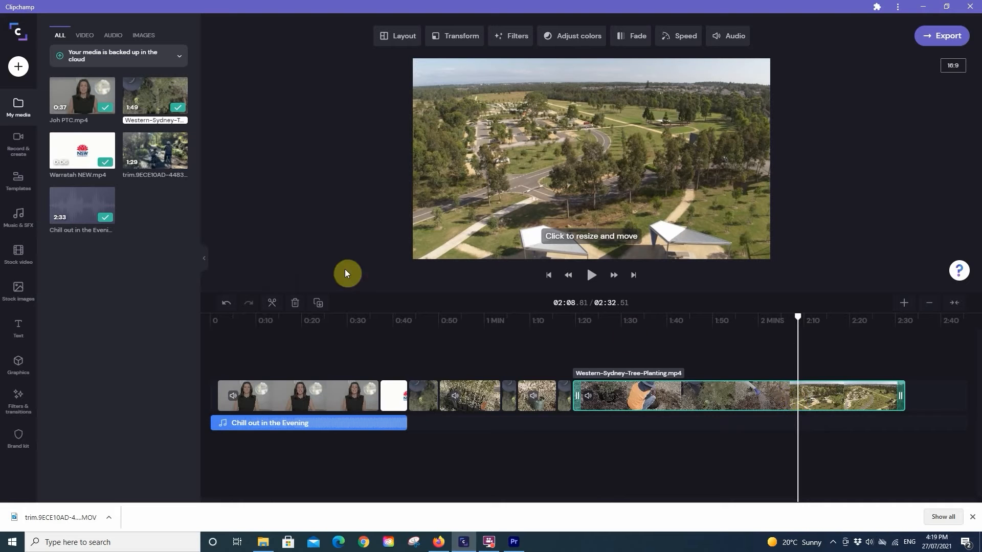
left_click(272, 305)
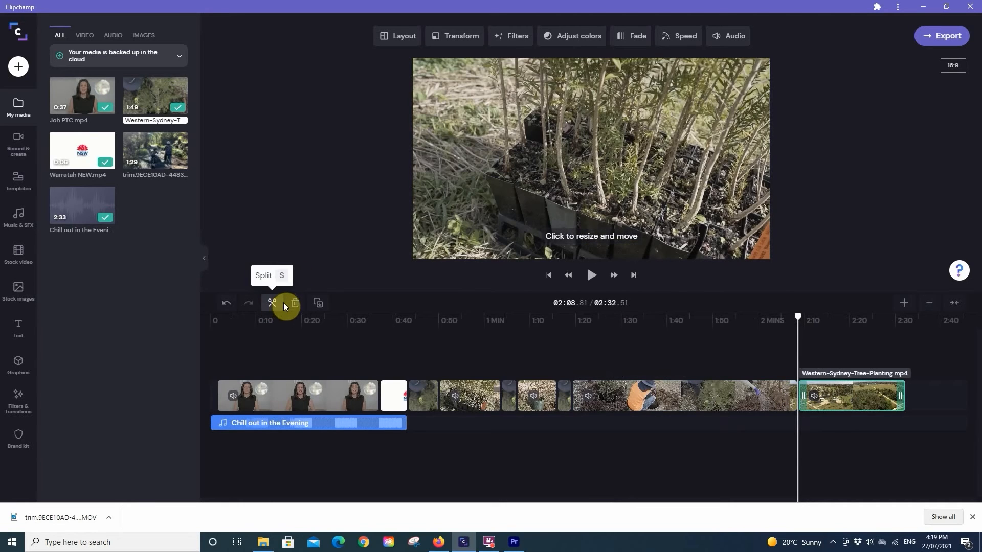
key("space")
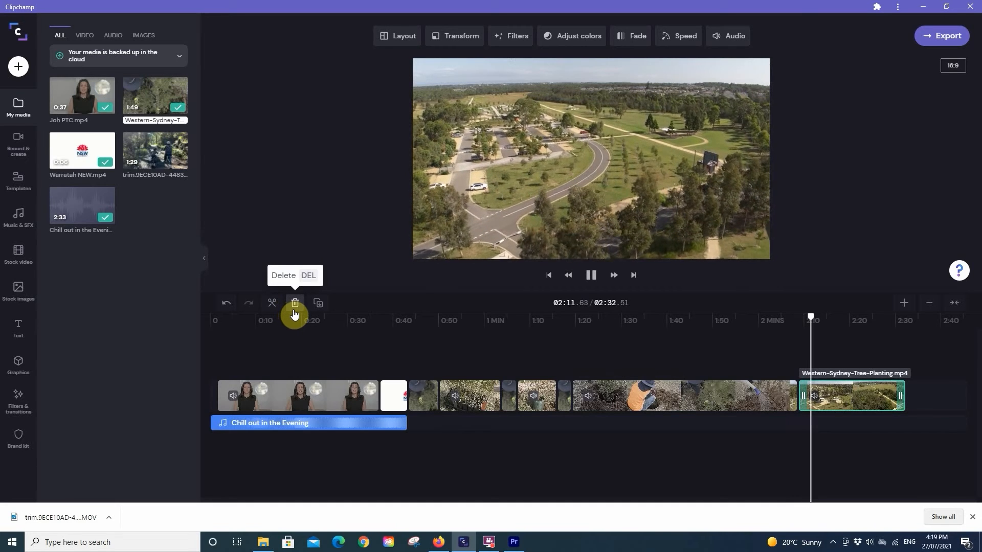
key("space")
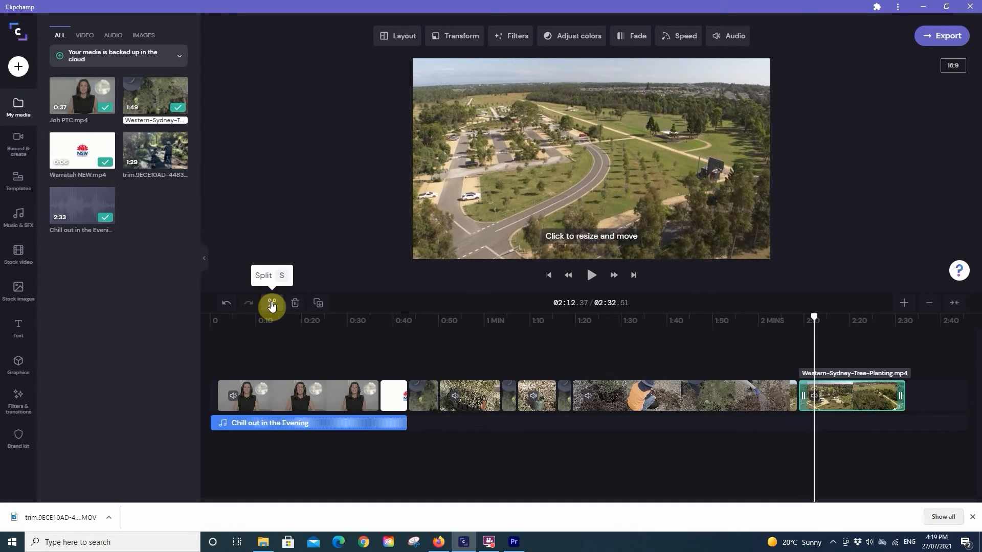
left_click(295, 304)
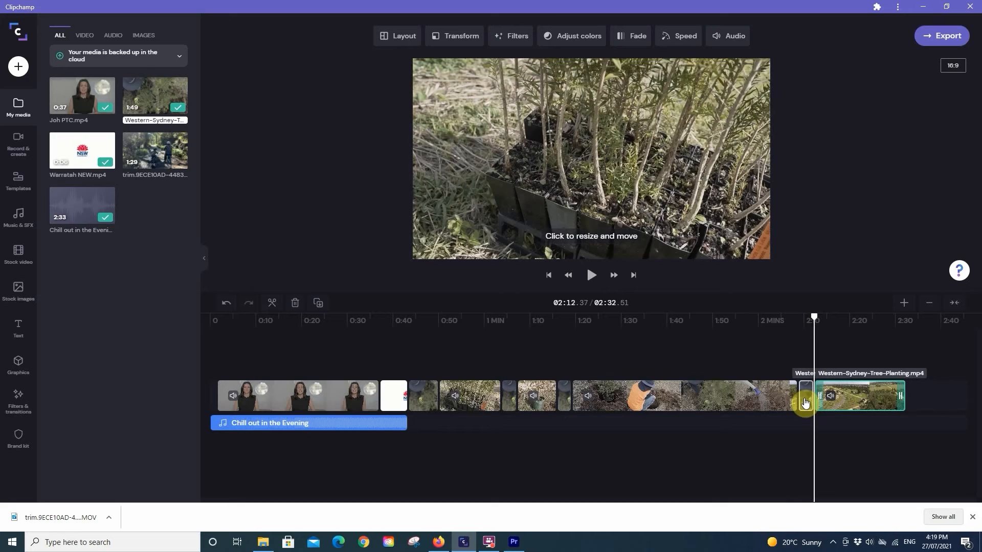
Move the short aerial park piece to a new track above the presenter at the timeline's start and play the opening
left_click_drag(803, 402, 217, 378)
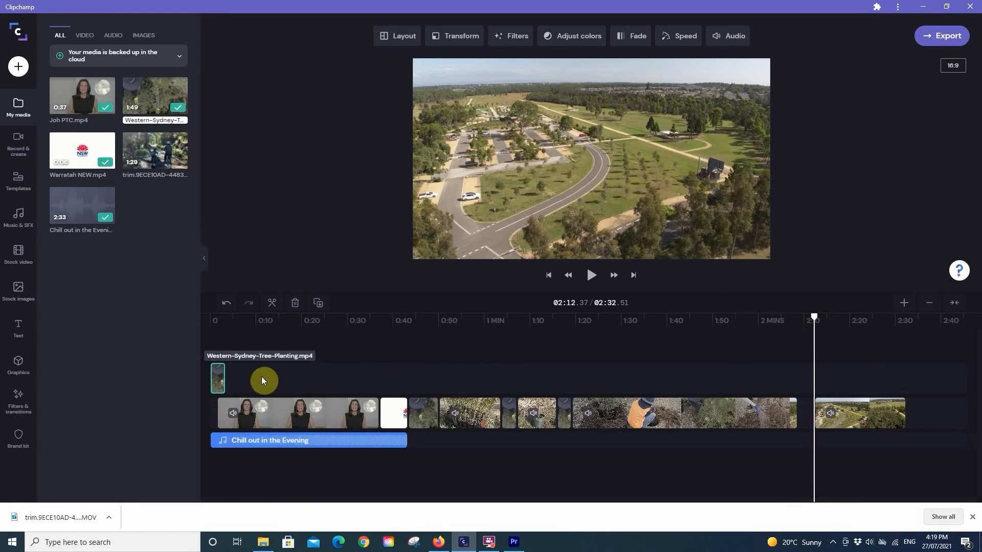
left_click(238, 317)
left_click_drag(239, 319, 170, 323)
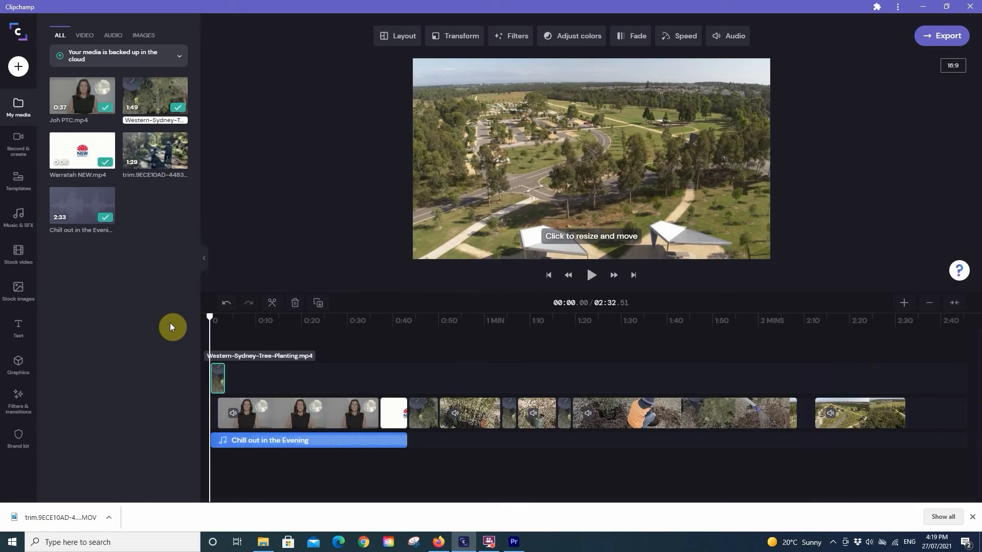
key("space")
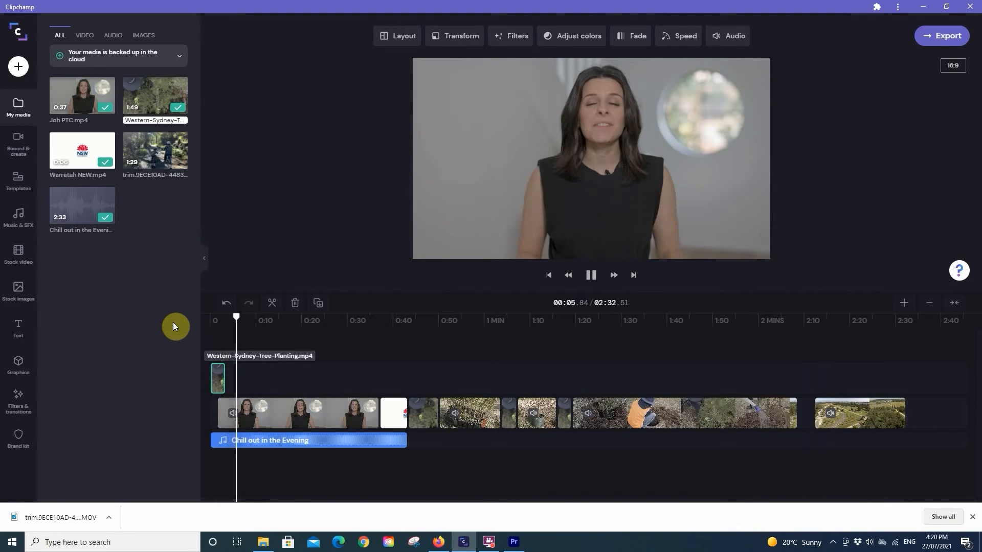
key("space")
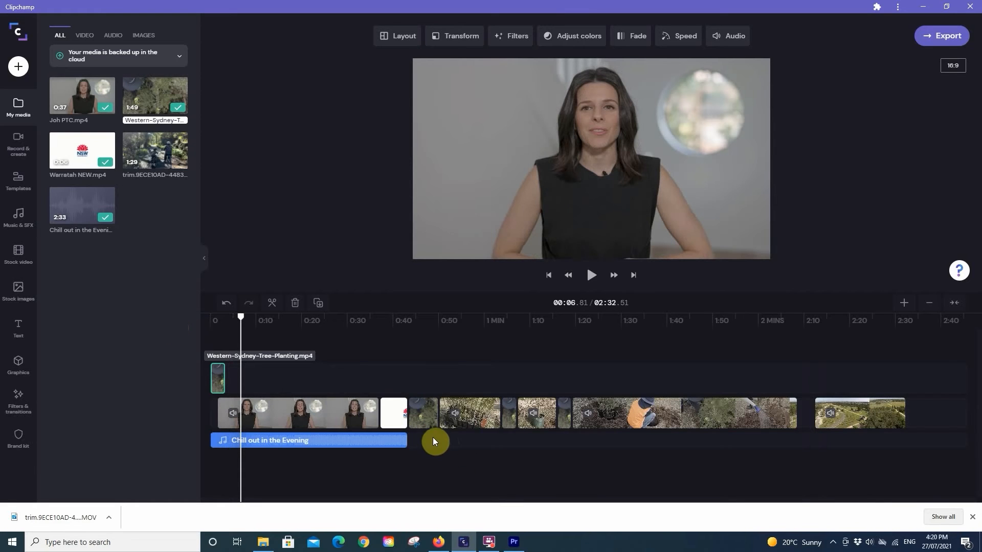
Move the seedling tray piece onto the track above the presenter at about 0:06 and play the timeline from the start
left_click(424, 321)
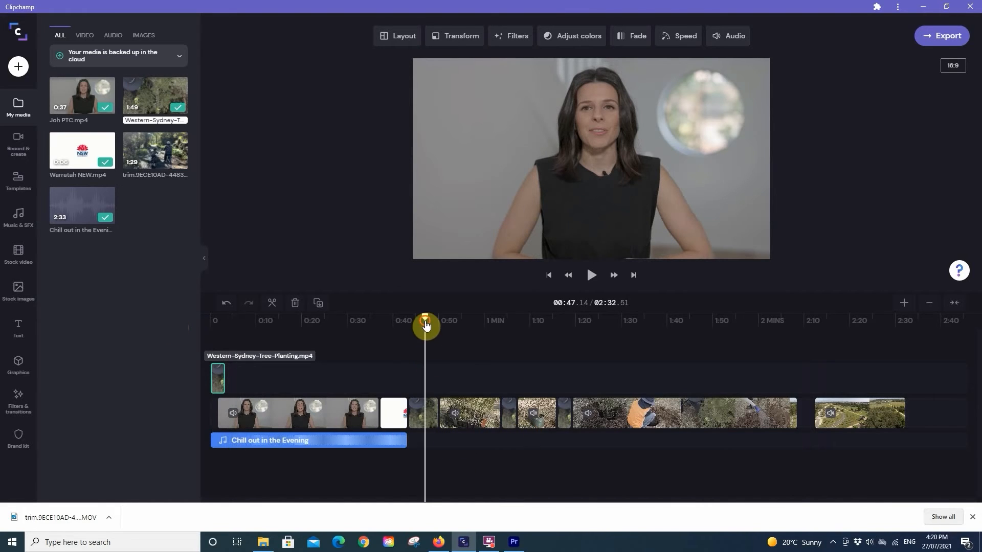
left_click(423, 417)
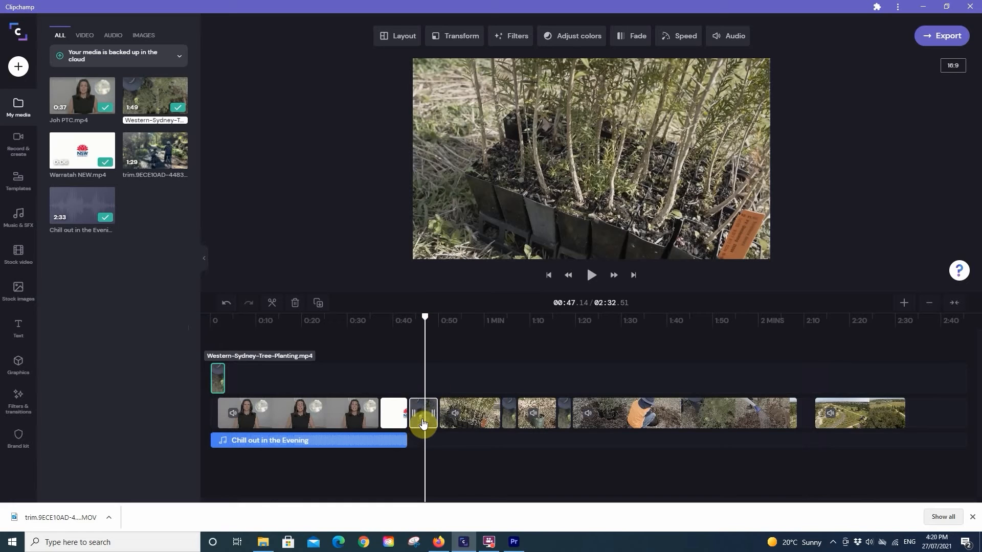
left_click_drag(423, 422, 247, 381)
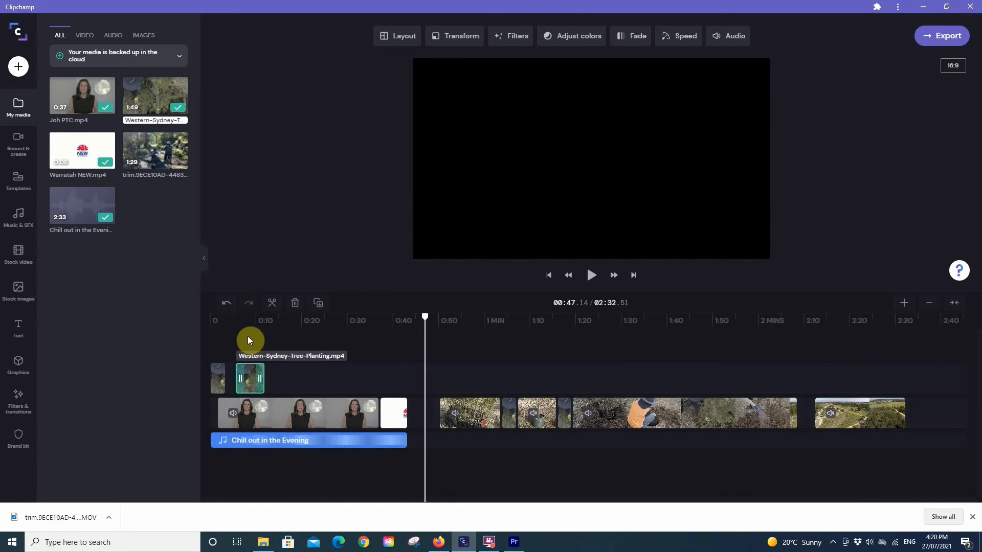
left_click_drag(229, 322, 185, 321)
key("space")
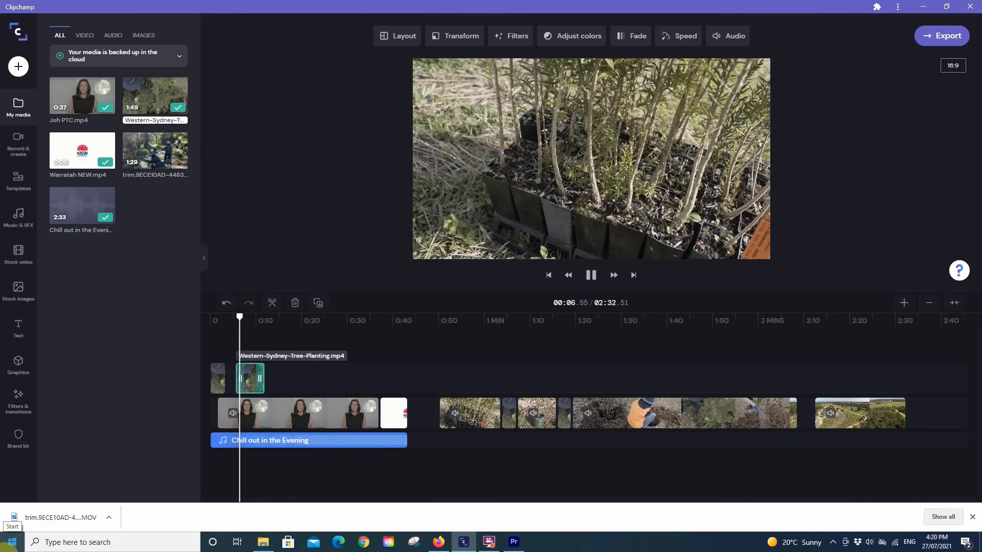
left_click(250, 381)
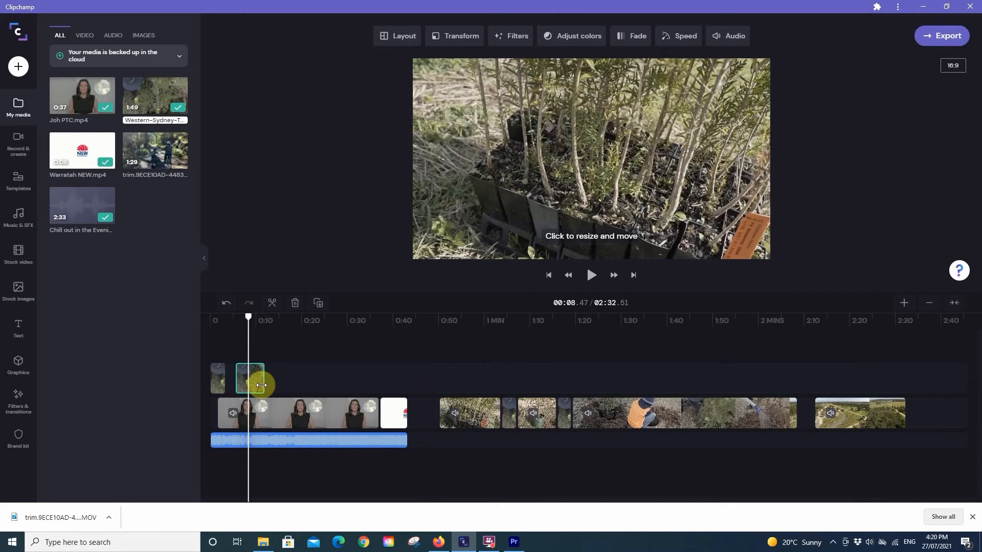
Shorten the seedling tray piece to end at about 0:08.5 and place the potted tree piece right after it on the upper track
mouse_move(246, 385)
left_mouse_down()
mouse_move(261, 384)
mouse_move(246, 380)
left_mouse_up()
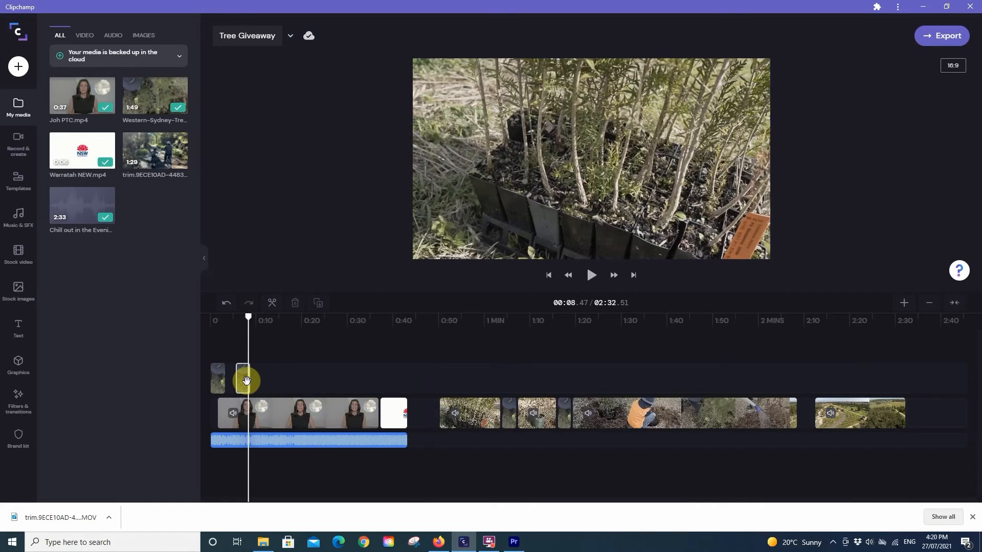
left_click(485, 321)
key("space")
key("space")
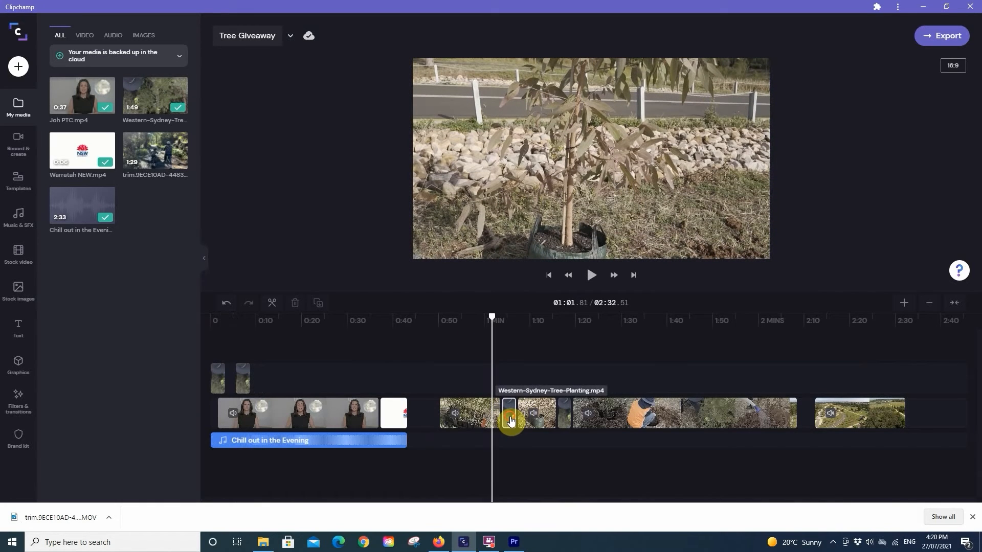
left_click(511, 421)
left_click_drag(509, 415, 256, 379)
left_click(244, 323)
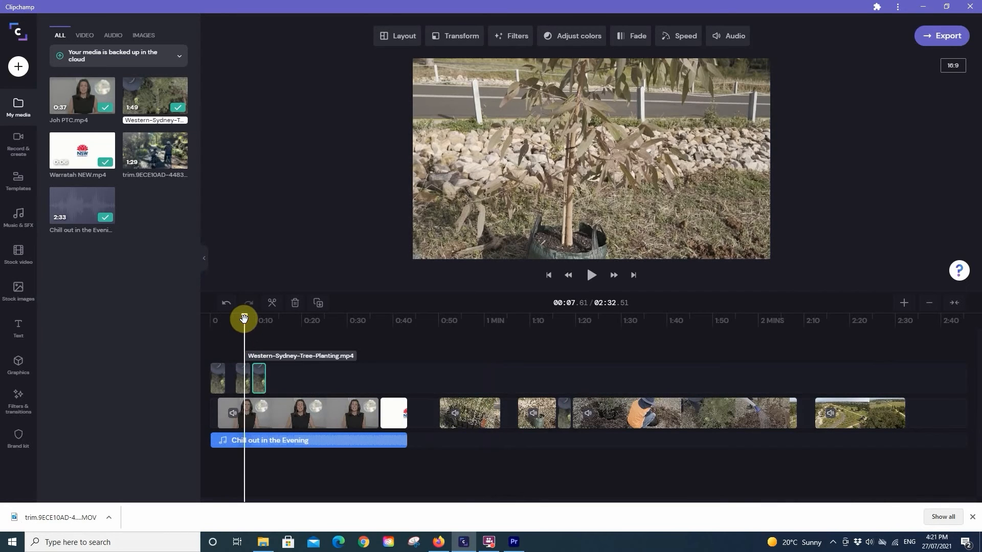
key("space")
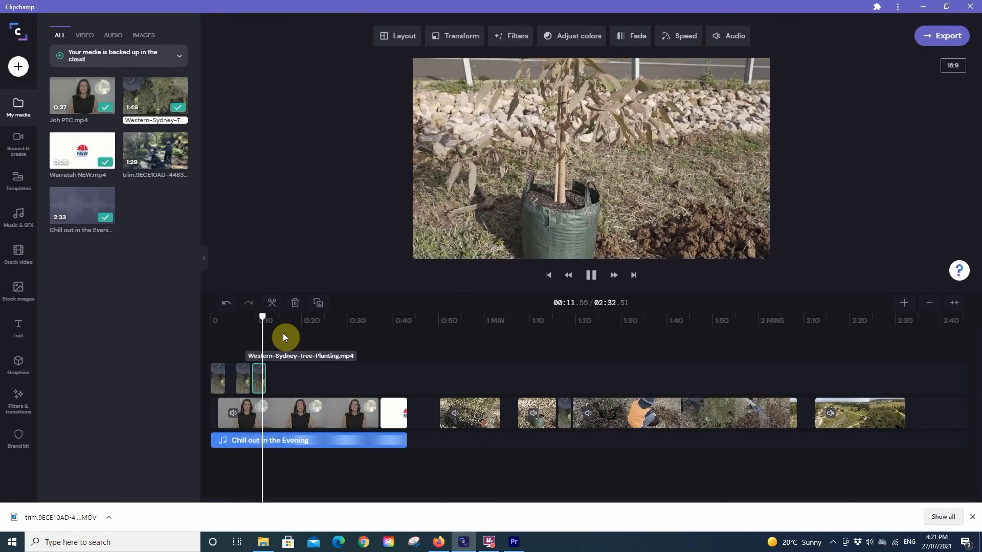
left_click(675, 409)
left_click(597, 371)
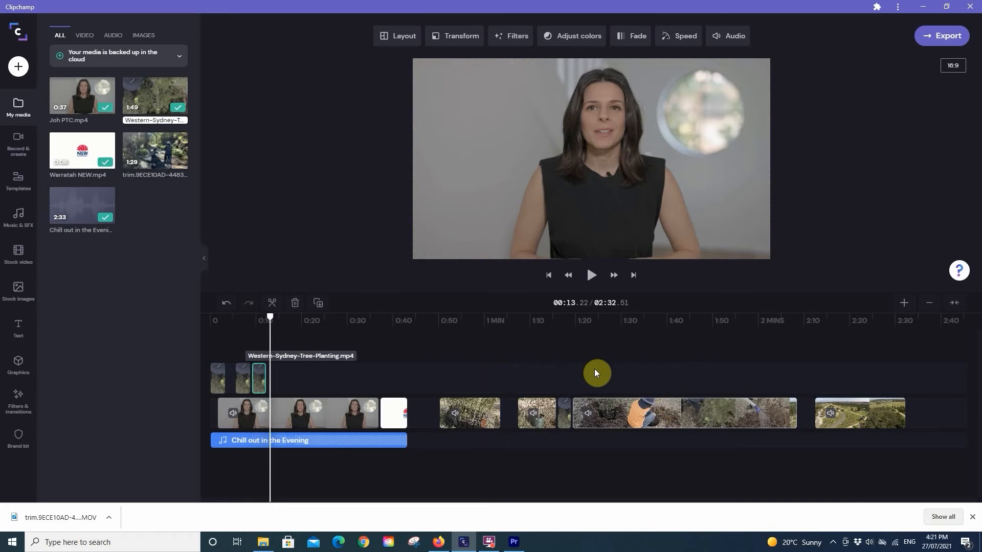
Move the planting-hole piece onto the upper track right after the potted tree piece and play back the sequence
left_click(562, 320)
key("space")
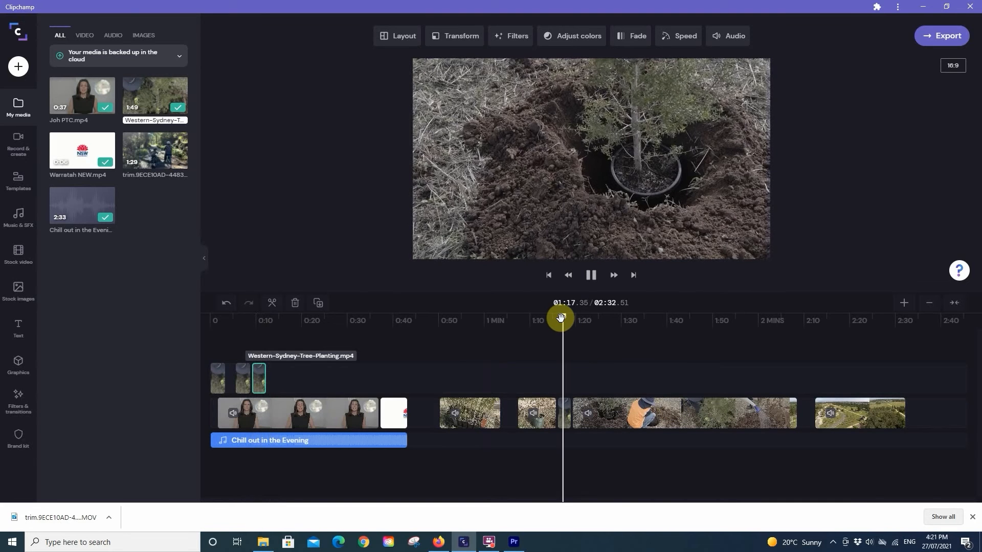
left_click(588, 415)
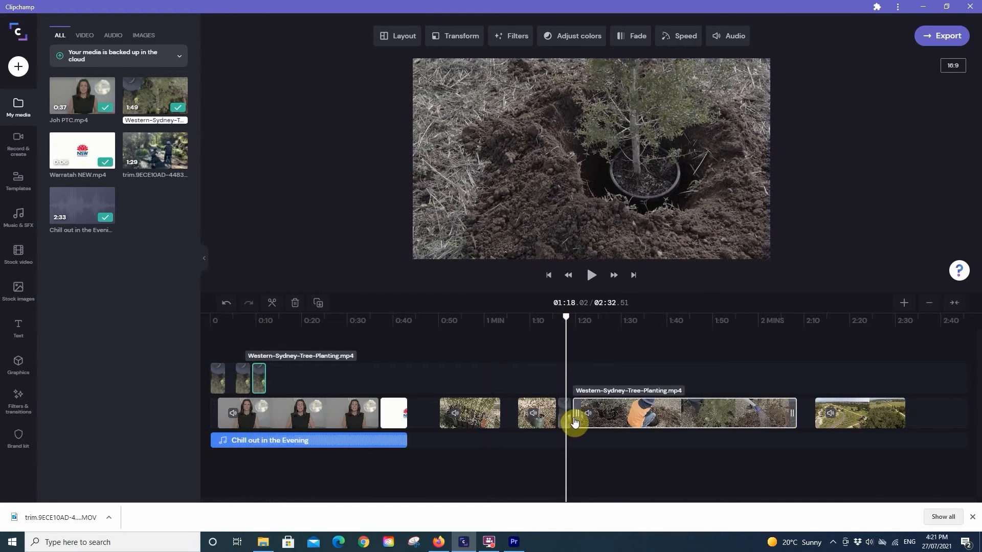
left_click(564, 420)
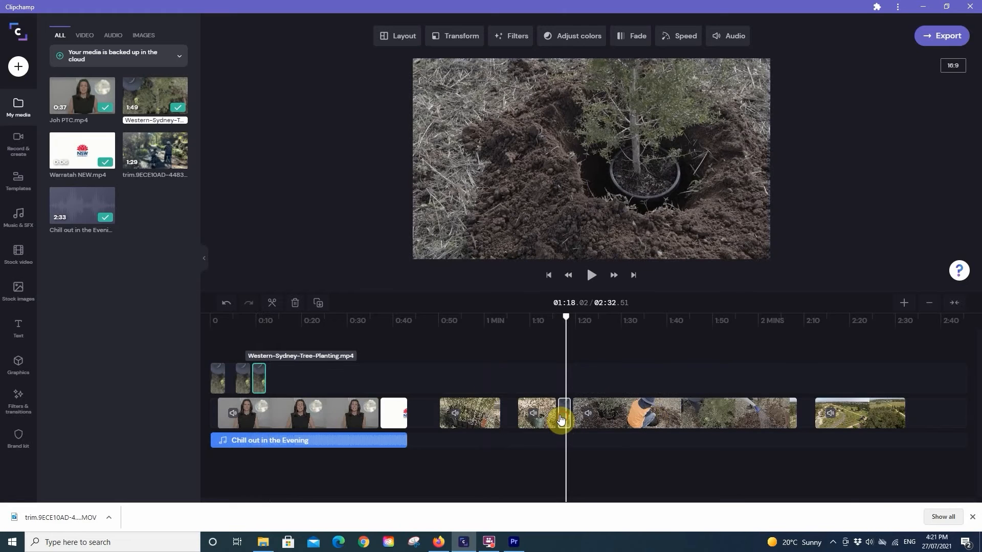
left_click_drag(561, 420, 270, 376)
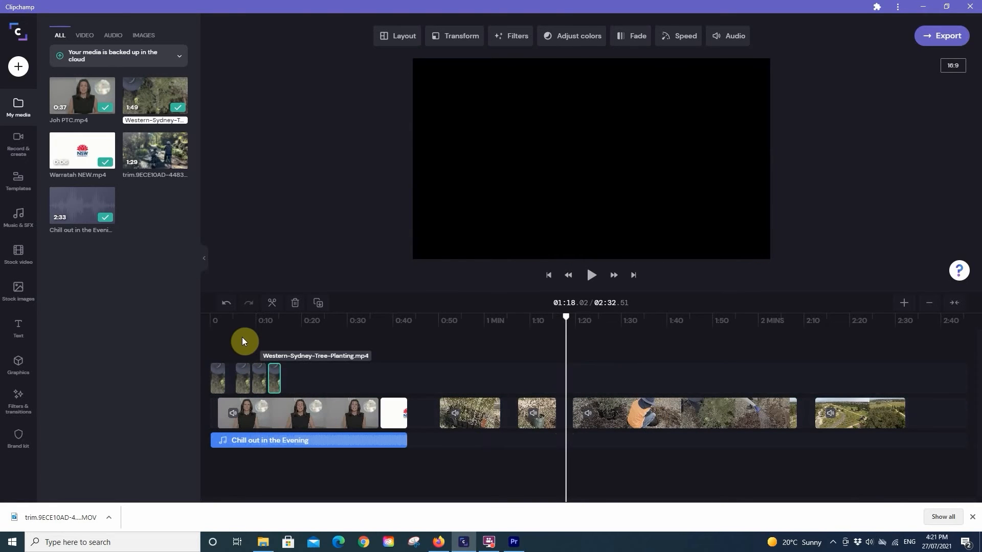
left_click(241, 323)
key("space")
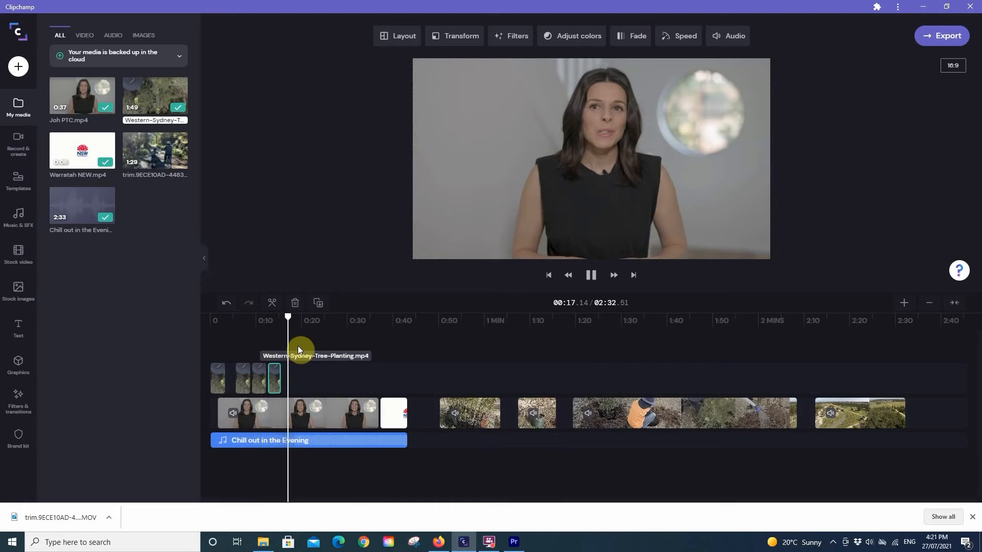
key("space")
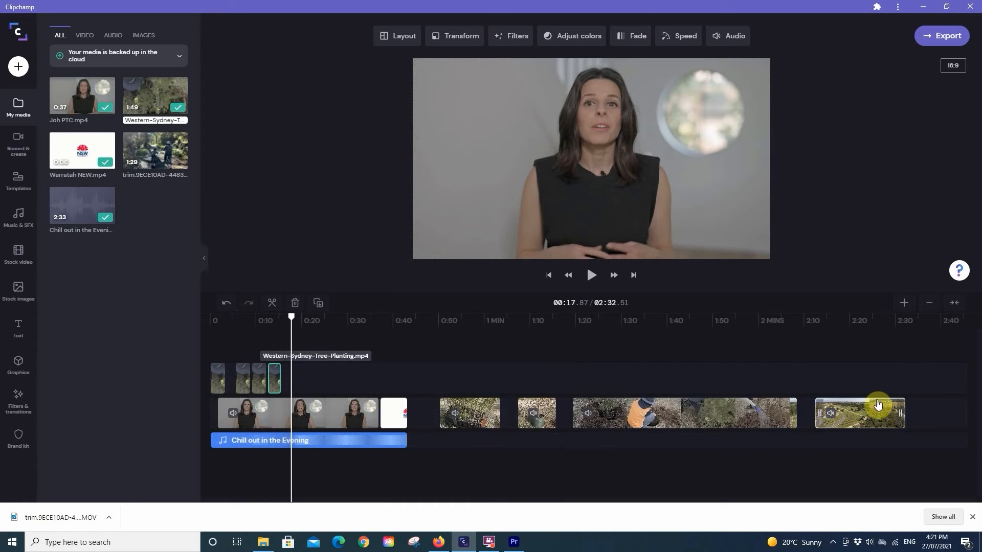
Separate a piece showing the yellow bridge by splitting the last tree-planting clip at 02:25.47 and 02:29.42
left_click(879, 327)
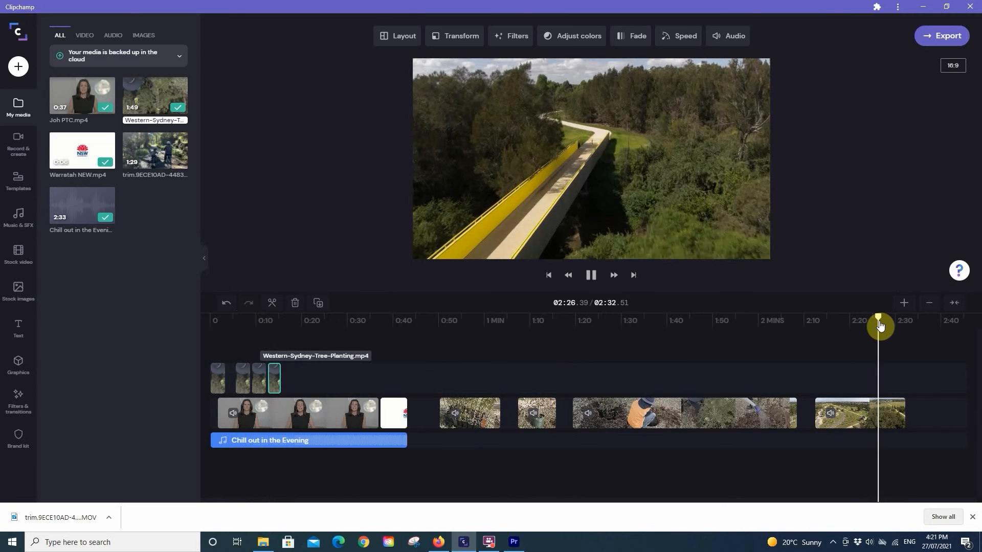
key("space")
left_click_drag(861, 327, 874, 325)
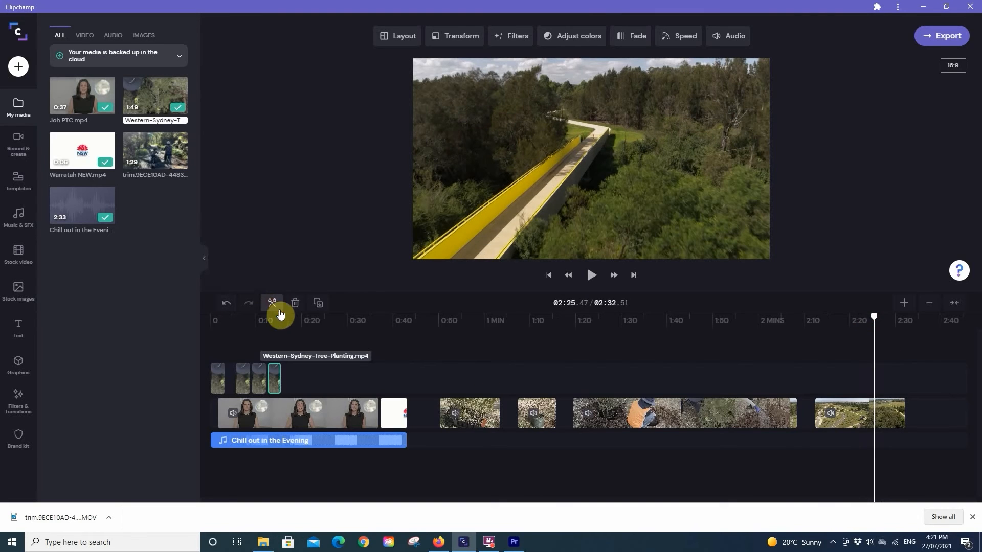
left_click(864, 416)
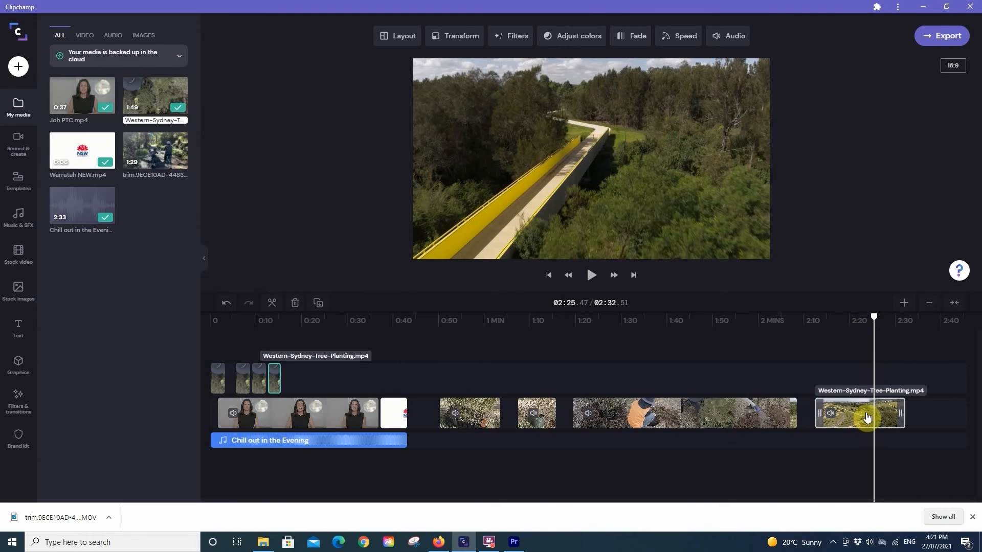
left_click(867, 417)
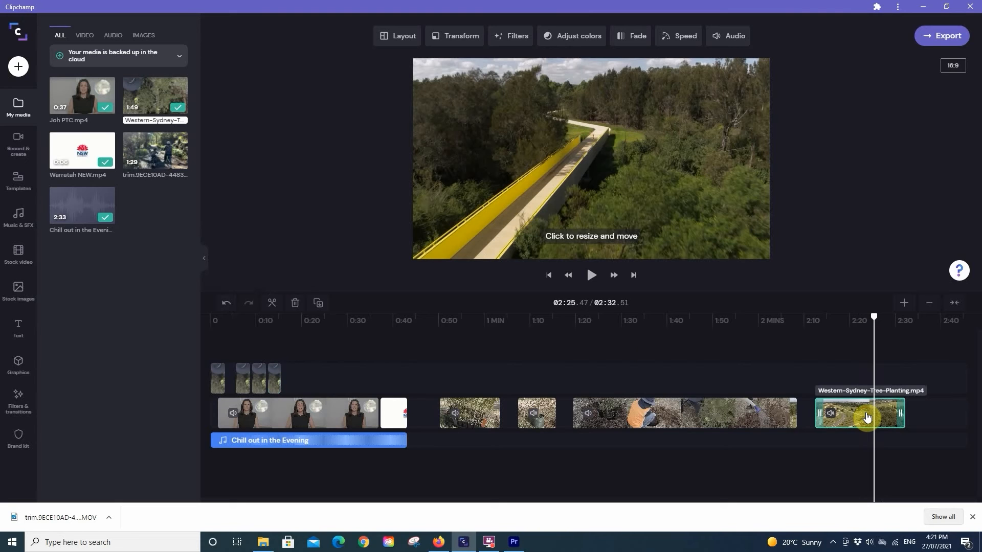
left_click(273, 306)
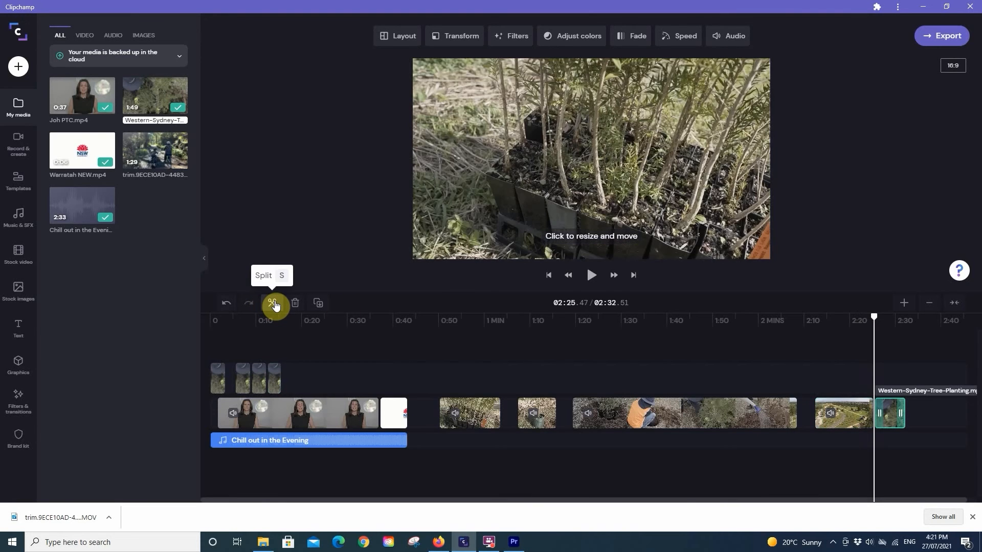
key("space")
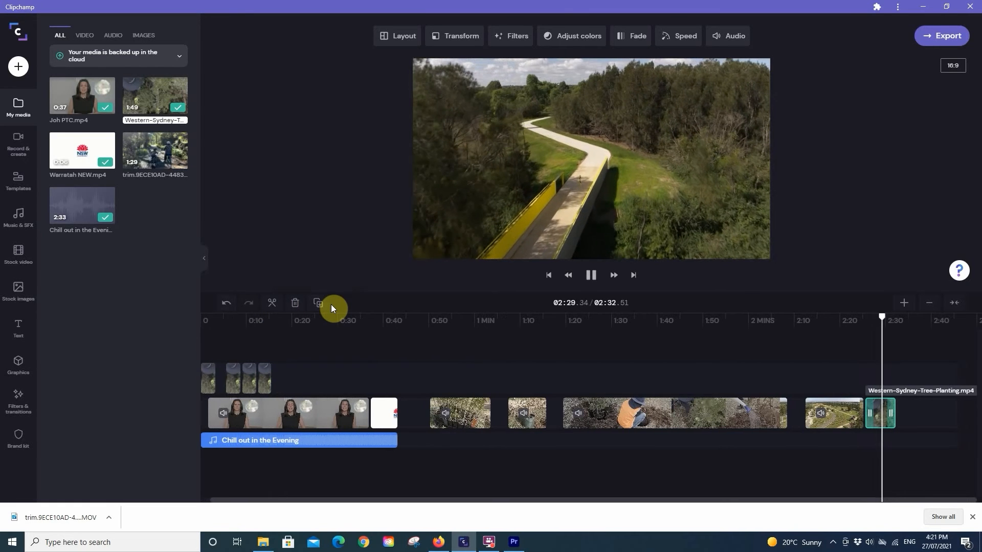
key("space")
left_click(273, 304)
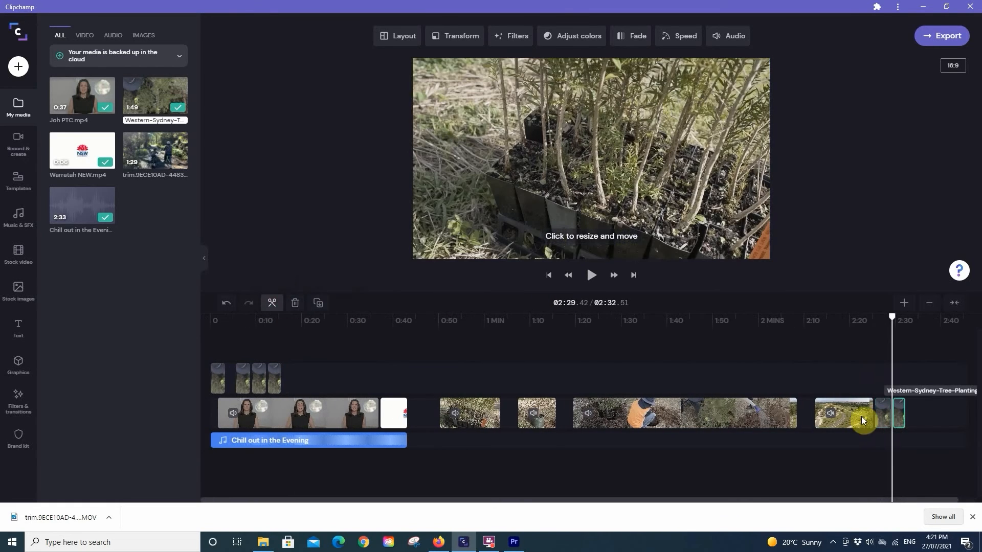
Move the yellow bridge piece onto the upper track right after the planting-hole piece and play the timeline from the start
left_click_drag(882, 418, 279, 348)
left_click_drag(234, 321, 183, 315)
key("space")
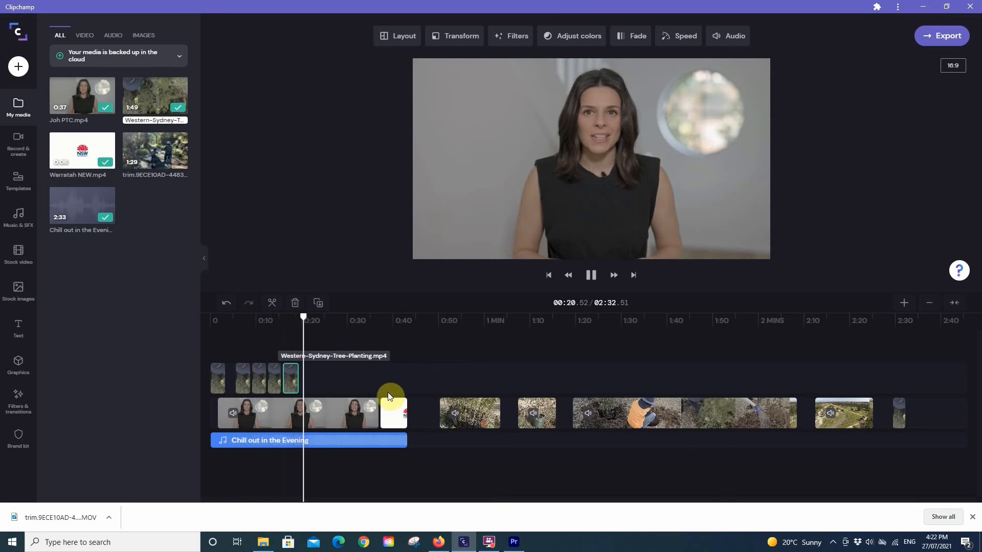
left_click(312, 384)
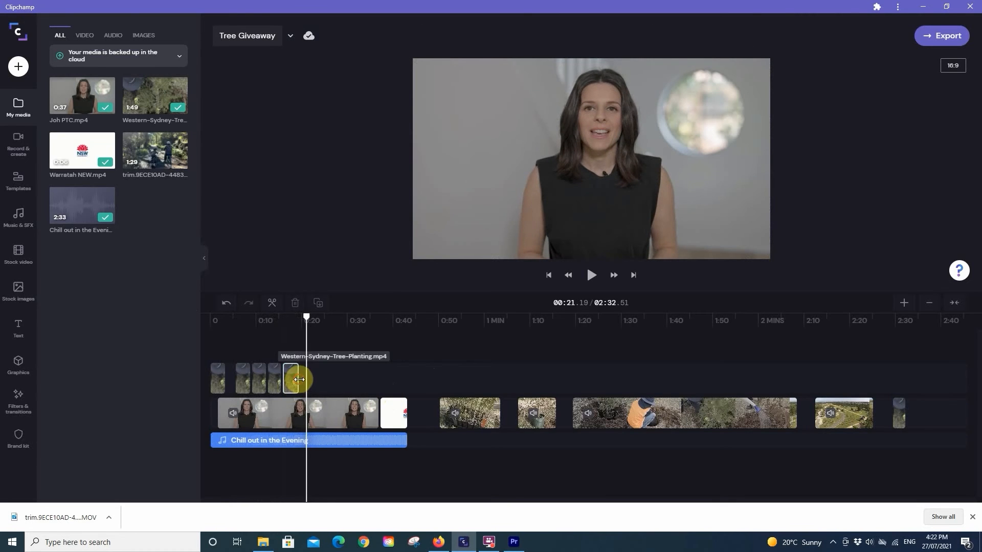
Extend the end of the yellow bridge piece to about 0:21 and play the timeline past its end
left_click_drag(298, 379, 309, 379)
left_click(302, 322)
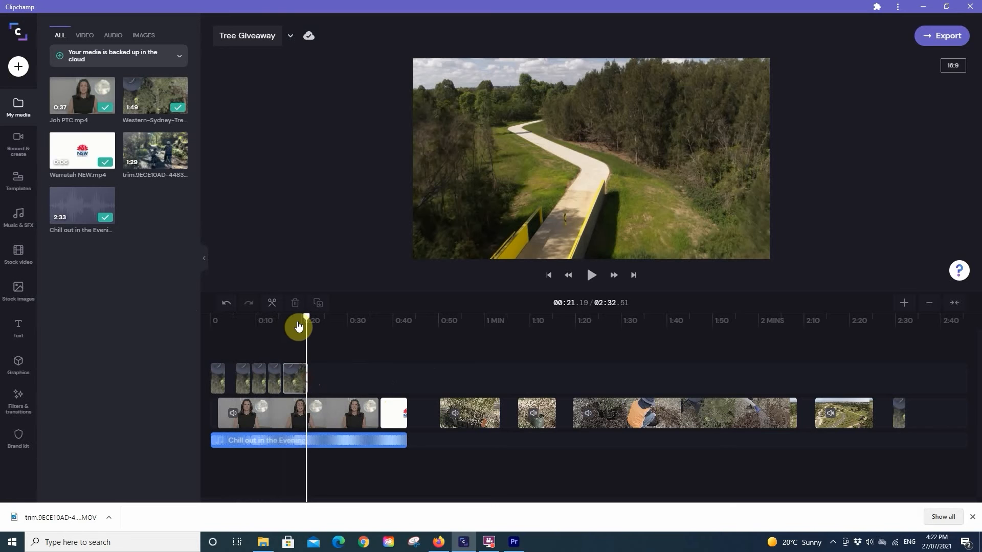
key("space")
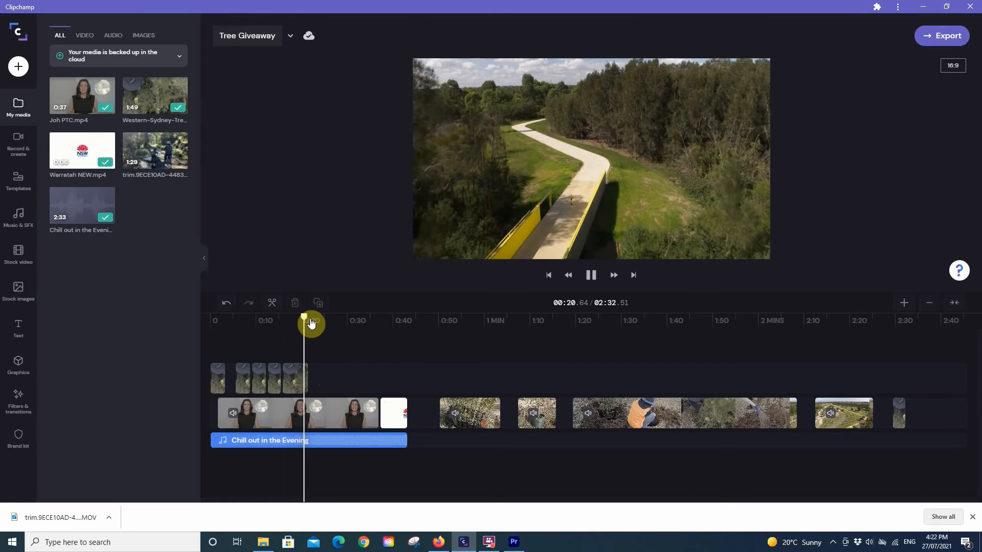
key("space")
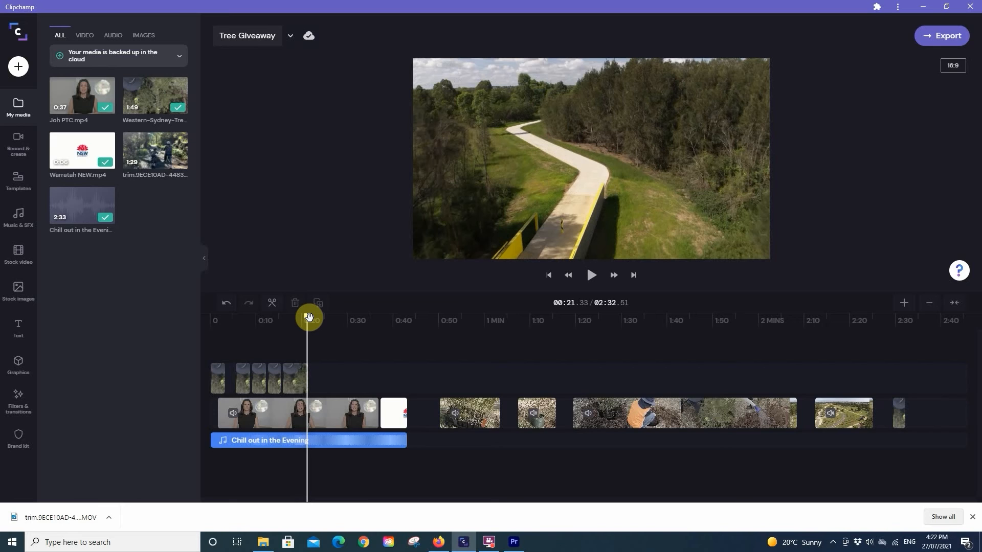
key("space")
key("space")
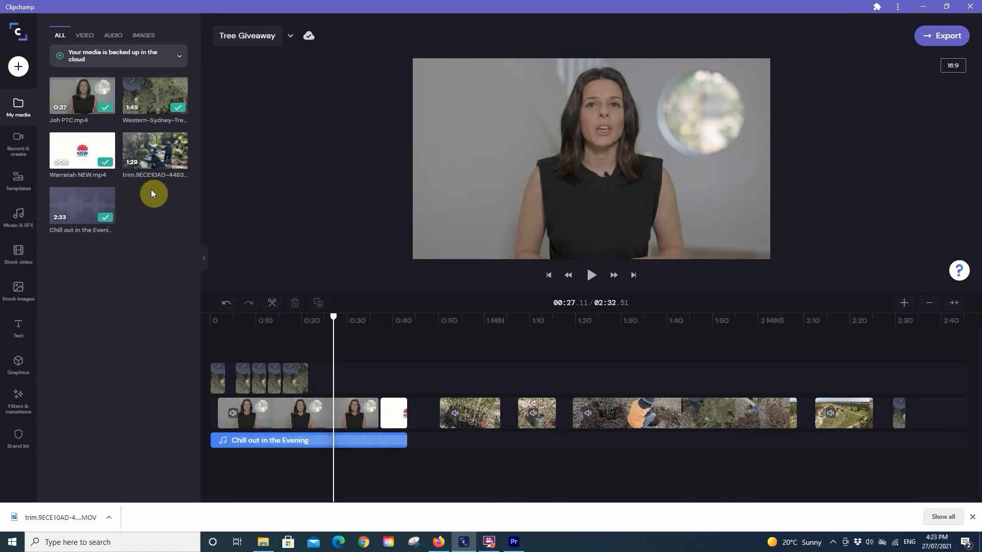
Add the trim.9ECE10AD footage to the timeline at about 0:47 and split out a short child-on-bike piece starting at about 1:14
left_click(469, 412)
left_click_drag(323, 331, 306, 329)
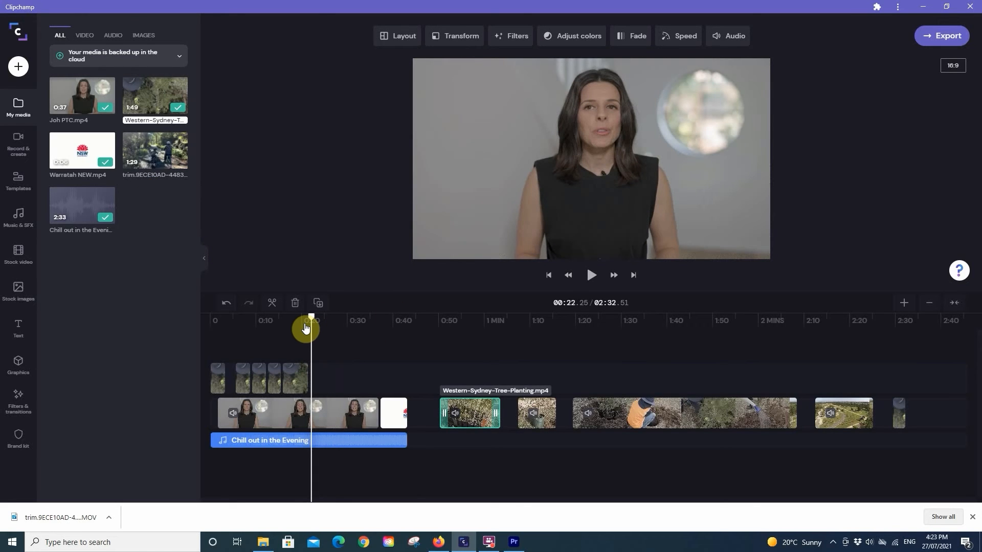
left_click(428, 389)
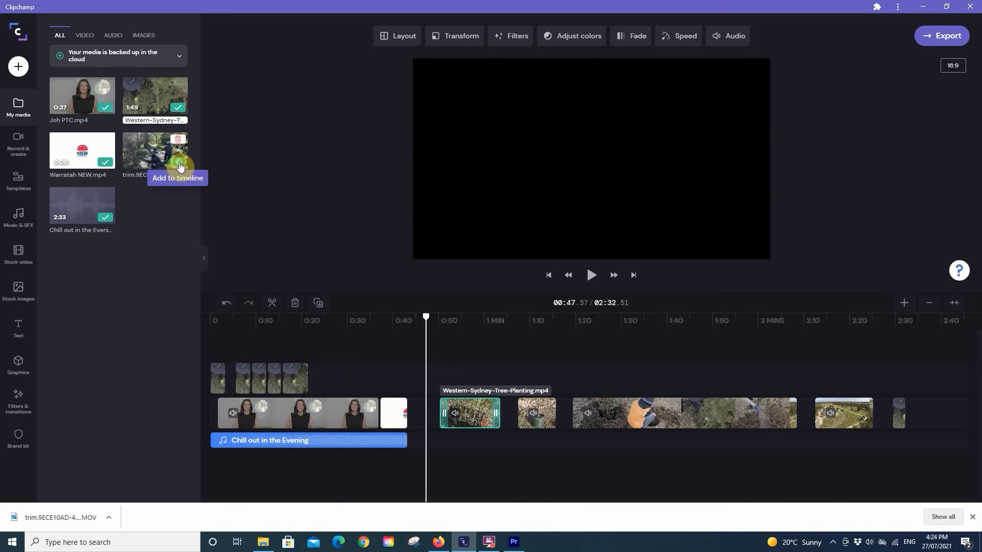
left_click(176, 162)
left_click_drag(461, 324, 551, 322)
left_click(548, 381)
left_click(272, 304)
key("space")
key("space")
left_click(272, 303)
Move the child-on-bike piece onto the upper track right after the yellow bridge piece and play back that section
left_click_drag(560, 379, 319, 377)
left_click(306, 324)
key("space")
key("space")
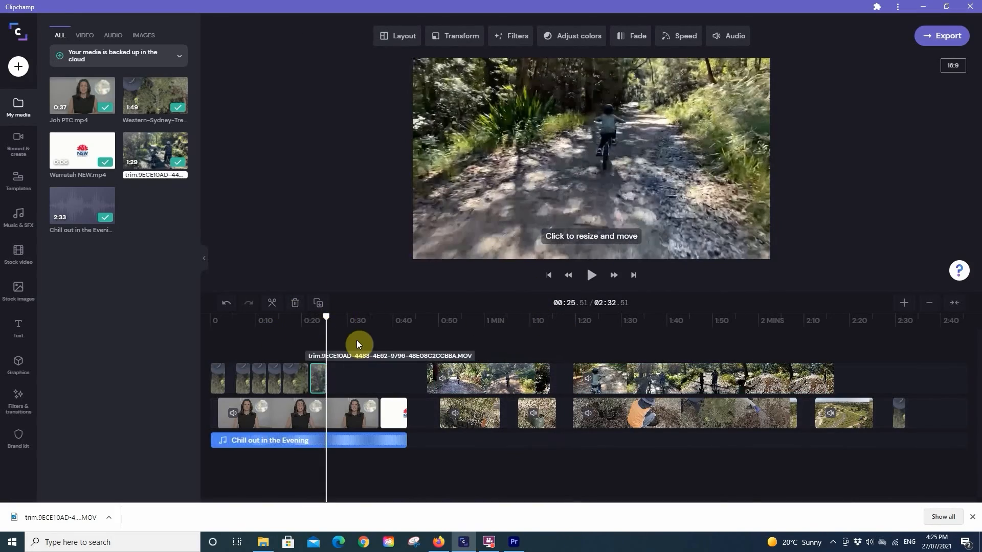
left_click(728, 36)
left_click(297, 322)
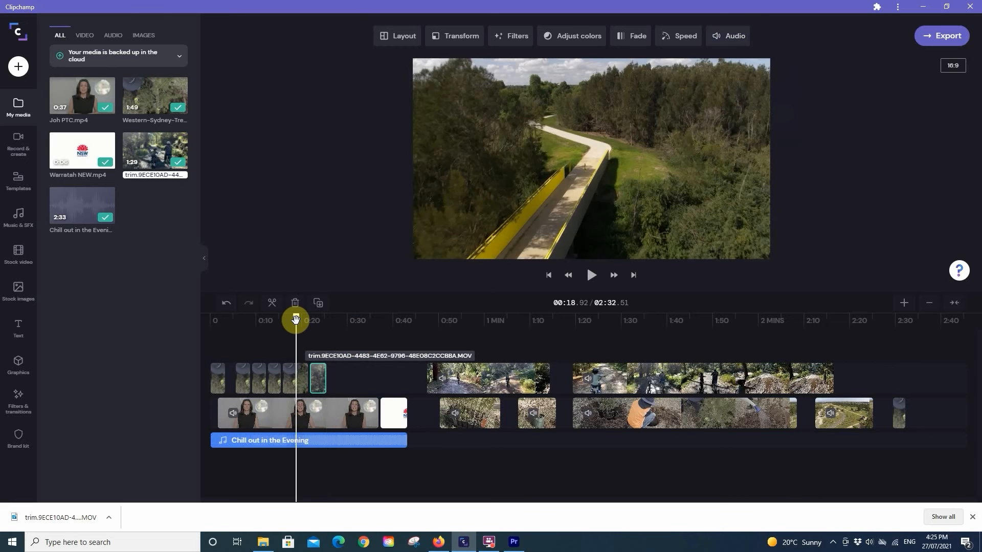
key("space")
key("space")
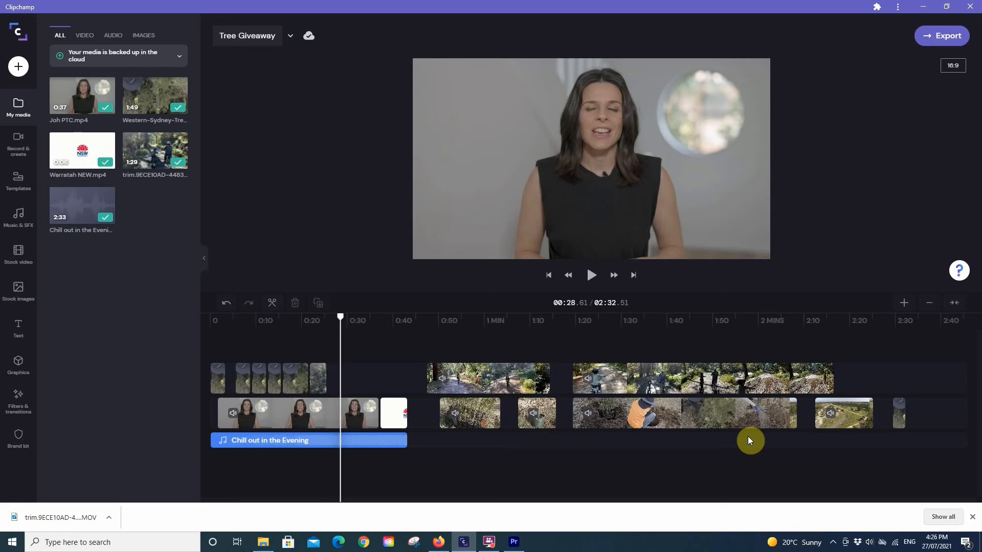
Split out a planting piece from about 1:33 to 1:40 in the long clip and place it after the child-on-bike piece
left_click_drag(610, 322, 638, 328)
left_click_drag(675, 378, 890, 378)
mouse_move(638, 323)
left_mouse_down()
mouse_move(602, 328)
mouse_move(640, 330)
left_mouse_up()
left_click(645, 413)
left_click(272, 302)
key("space")
key("space")
left_click(272, 303)
left_click_drag(654, 415, 343, 378)
Place an aerial park piece at about 0:32 on the upper track, after the planting piece, and play through to the closing logo
left_click_drag(790, 379, 895, 379)
left_click(847, 414)
left_click(828, 322)
key("space")
key("space")
left_click_drag(817, 413, 373, 387)
left_click(348, 331)
key("space")
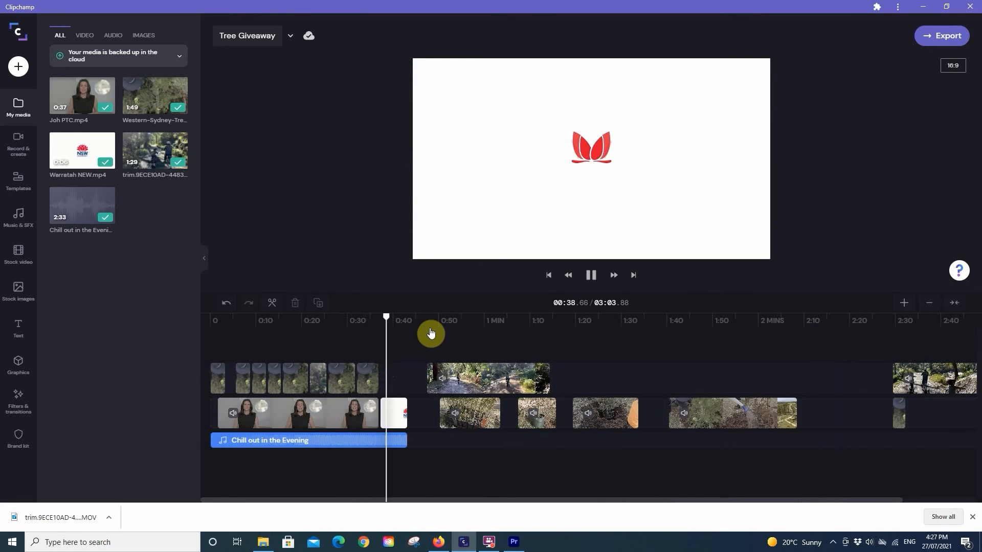
key("space")
Delete the leftover bike and tree-planting clips that lie beyond the closing logo on both video tracks
left_click(934, 379)
key("Delete")
left_click(899, 414)
key("Delete")
left_click(609, 415)
key("Delete")
left_click(538, 416)
key("Delete")
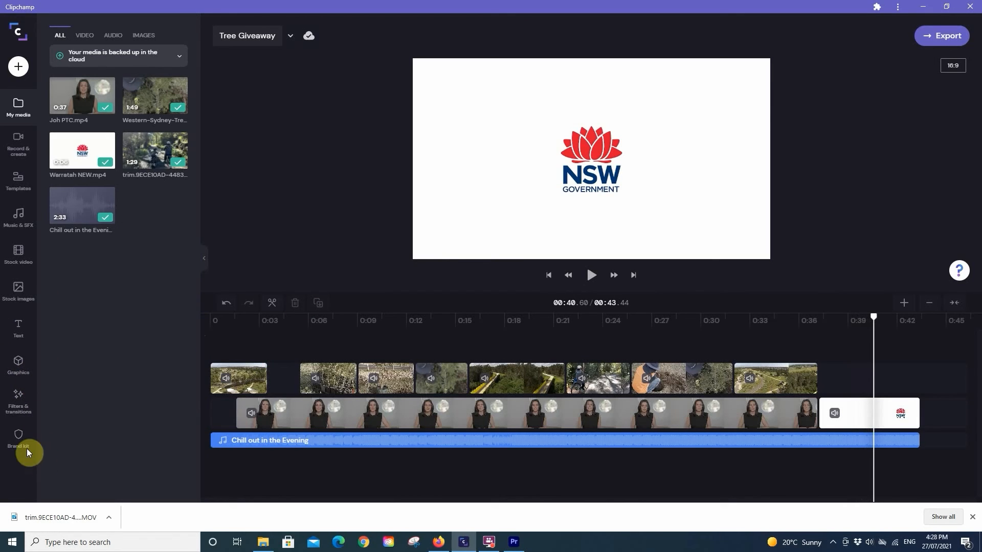
Apply a Cross Blur transition between the seedling tray and potted tree pieces and play it back
left_click(18, 397)
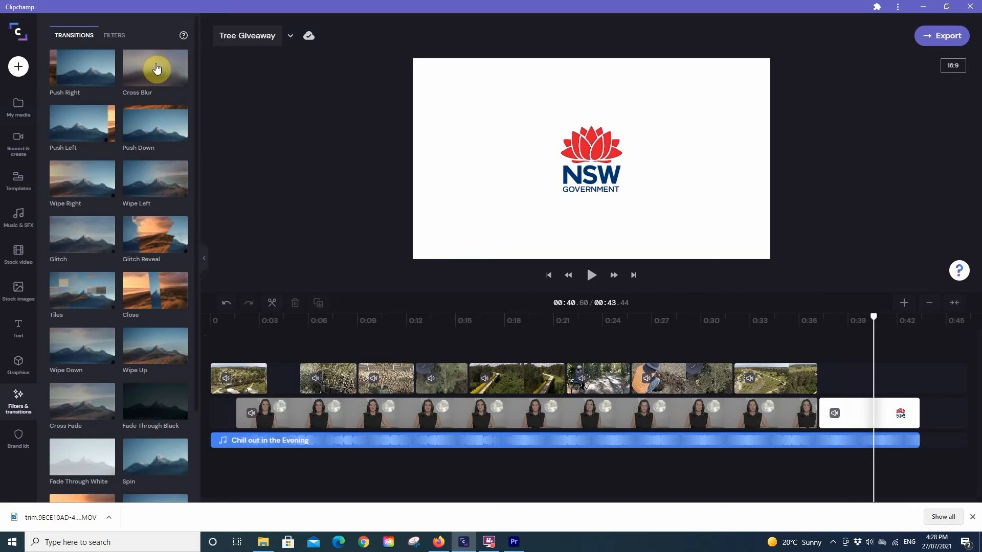
mouse_move(157, 68)
left_mouse_down()
mouse_move(201, 81)
mouse_move(342, 265)
mouse_move(357, 381)
left_mouse_up()
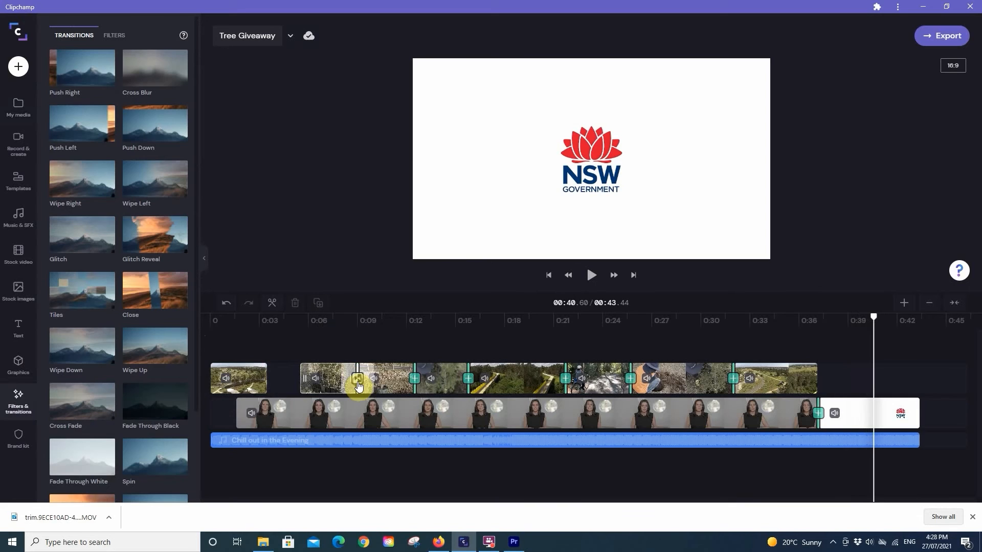
left_click(335, 322)
key("space")
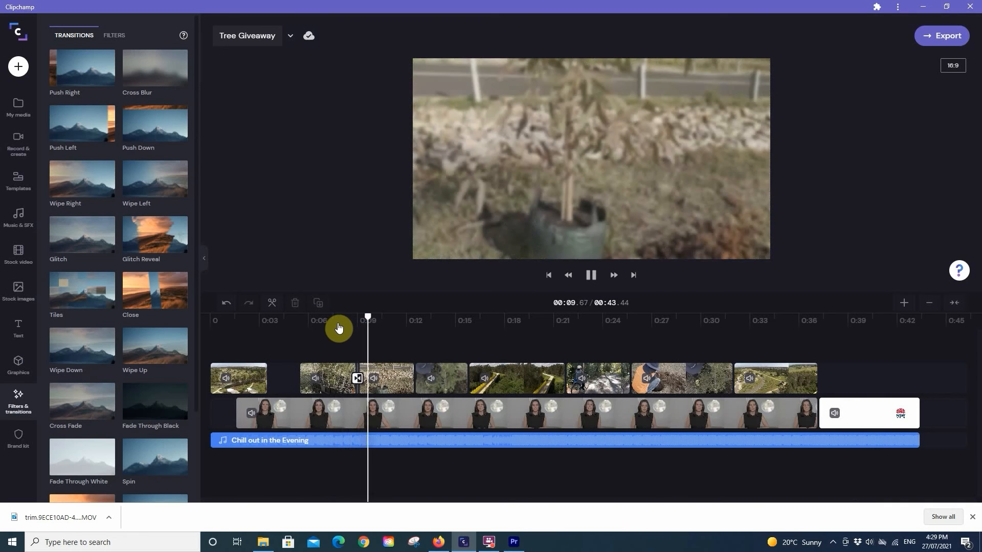
key("space")
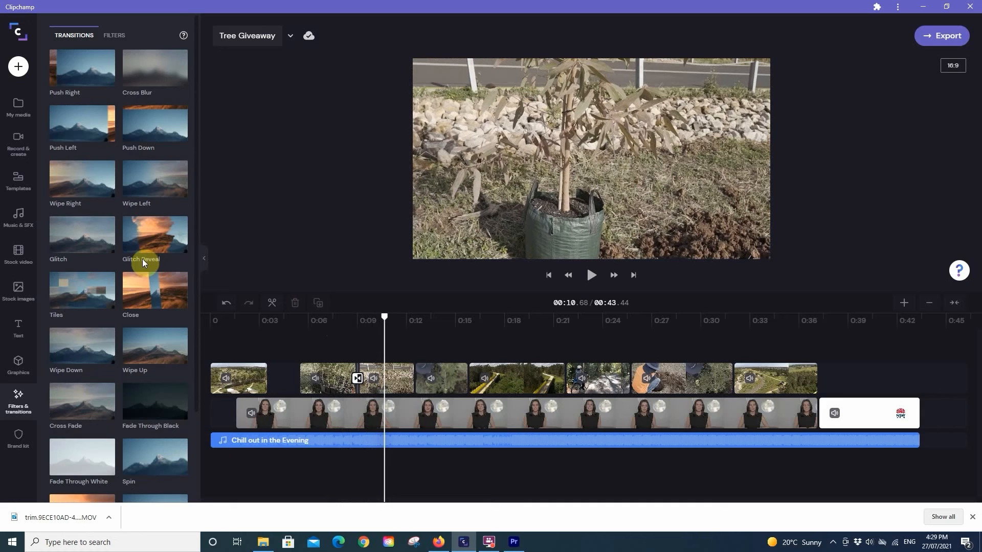
Apply a Close transition between the potted tree and planting-hole pieces and play it back
left_click_drag(148, 290, 417, 377)
key("space")
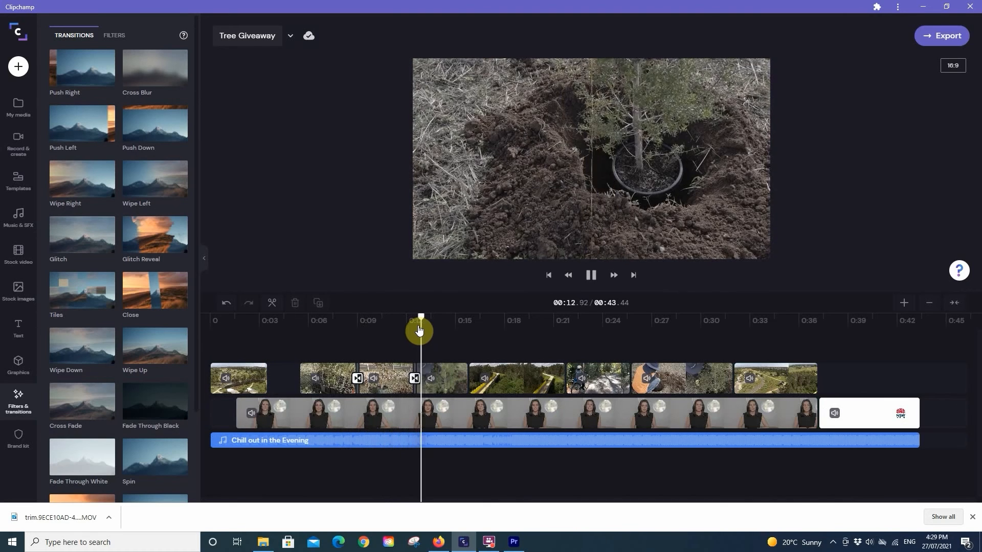
key("space")
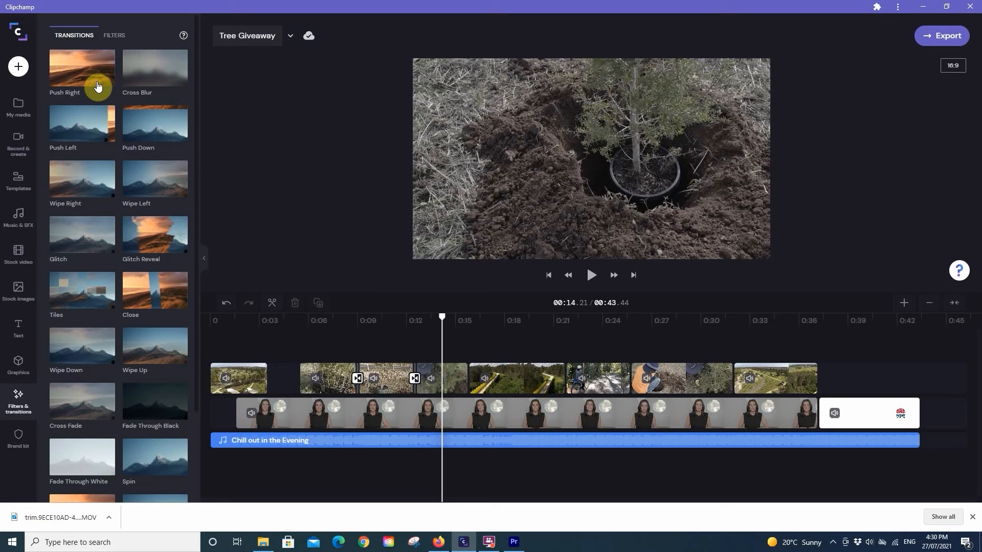
Add a Mirror two-line title above the presenter, trim it to the gap between the first two cutaways, and play it back
left_click(18, 330)
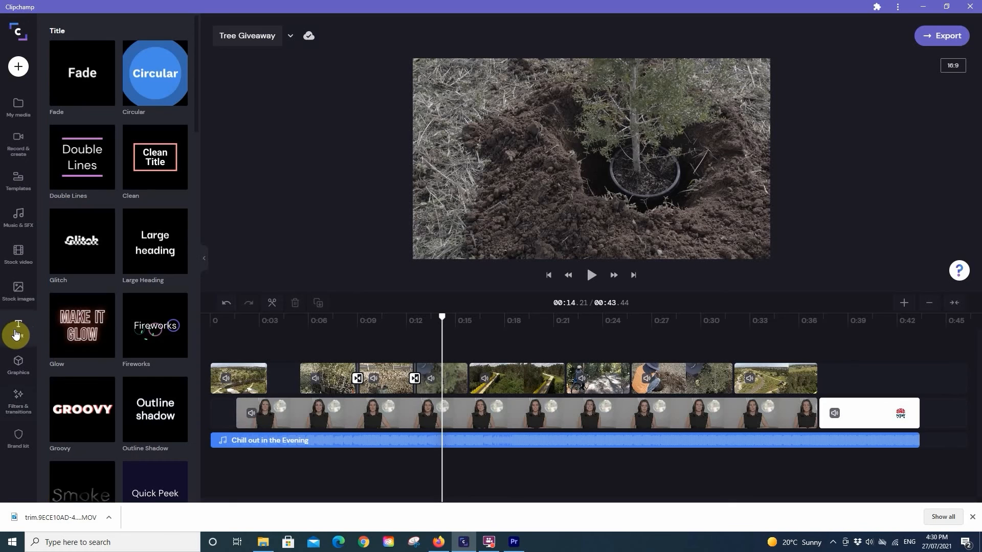
scroll(109, 200, "down", 10)
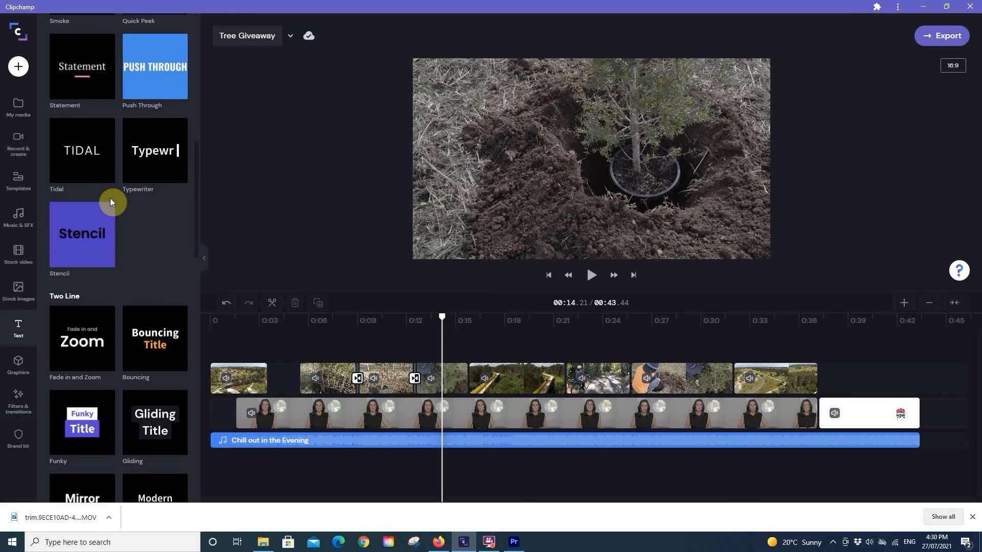
scroll(110, 202, "down", 4)
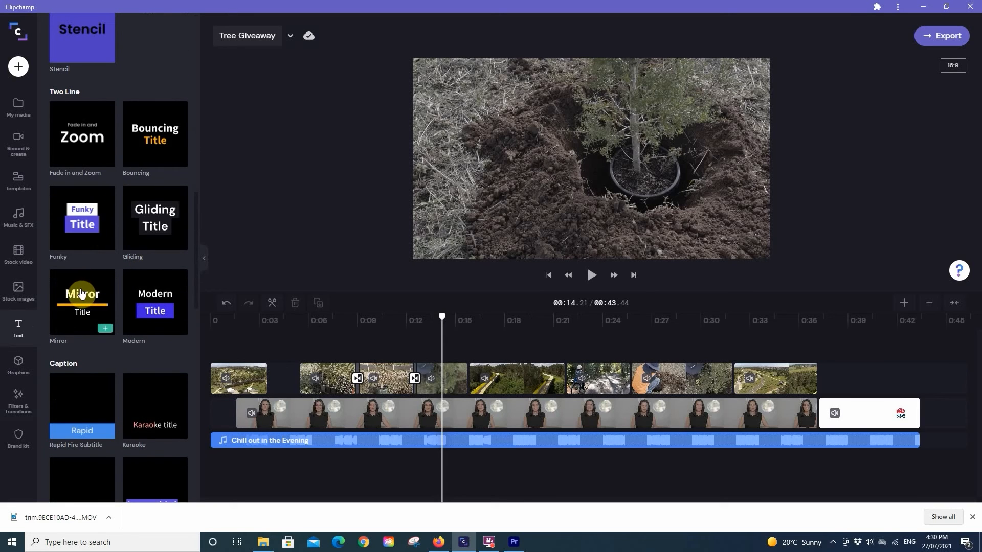
left_click_drag(82, 291, 282, 337)
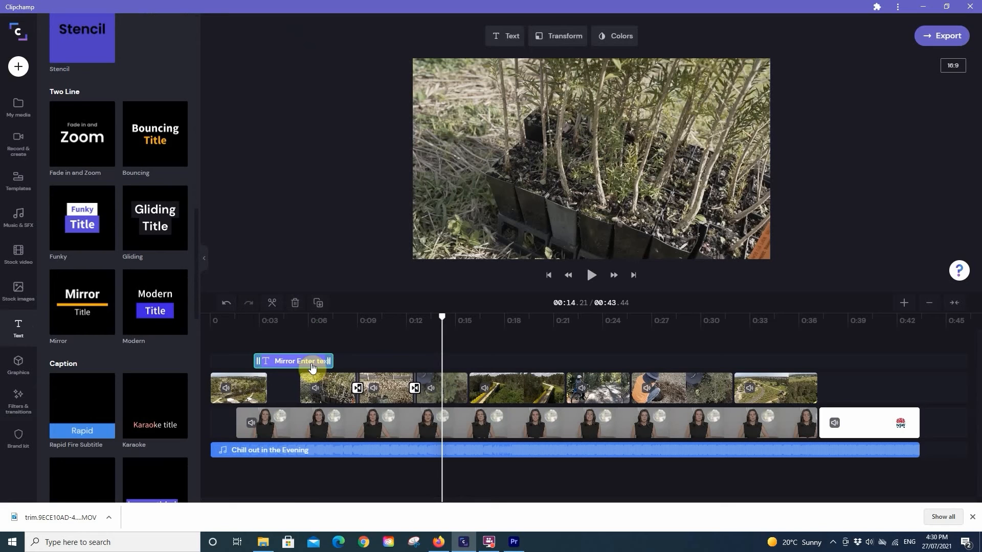
left_click_drag(333, 367, 268, 364)
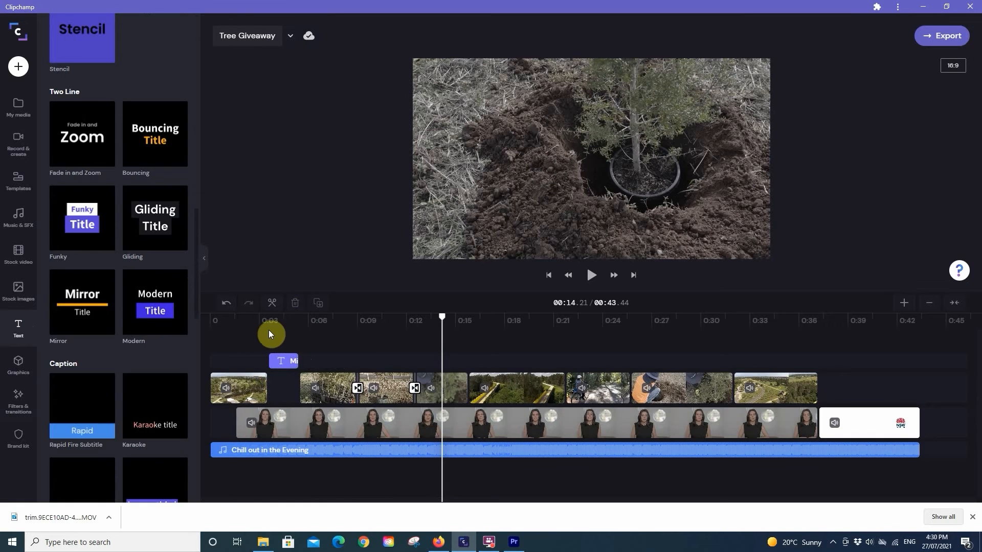
left_click(255, 325)
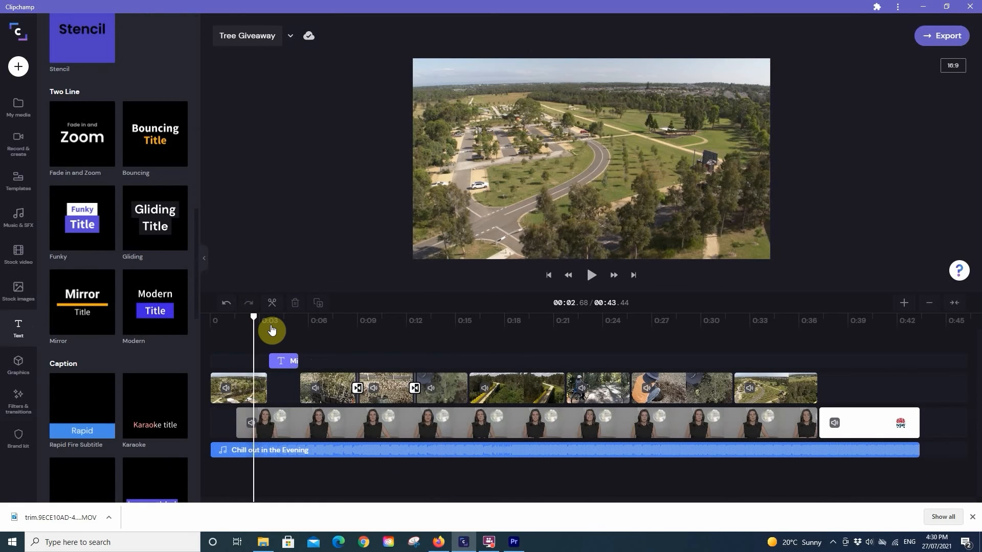
key("space")
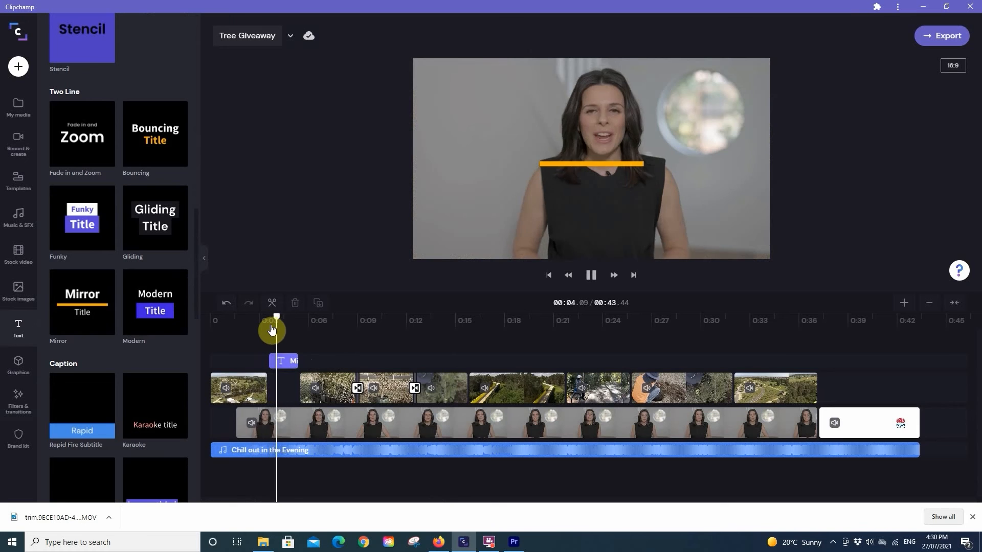
key("space")
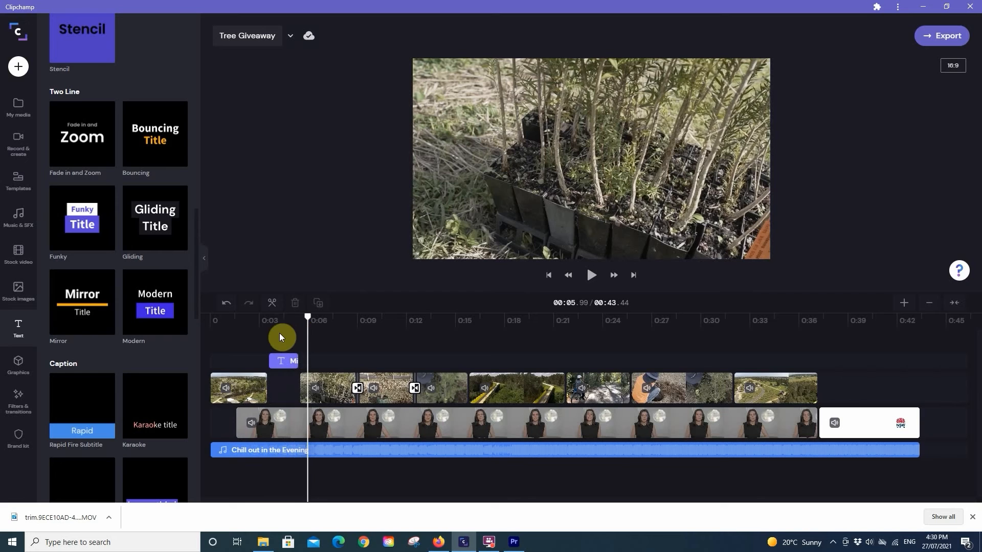
Trim the start of the seedling tray piece to about 0:07 and extend the Mirror title to meet it
left_click(302, 398)
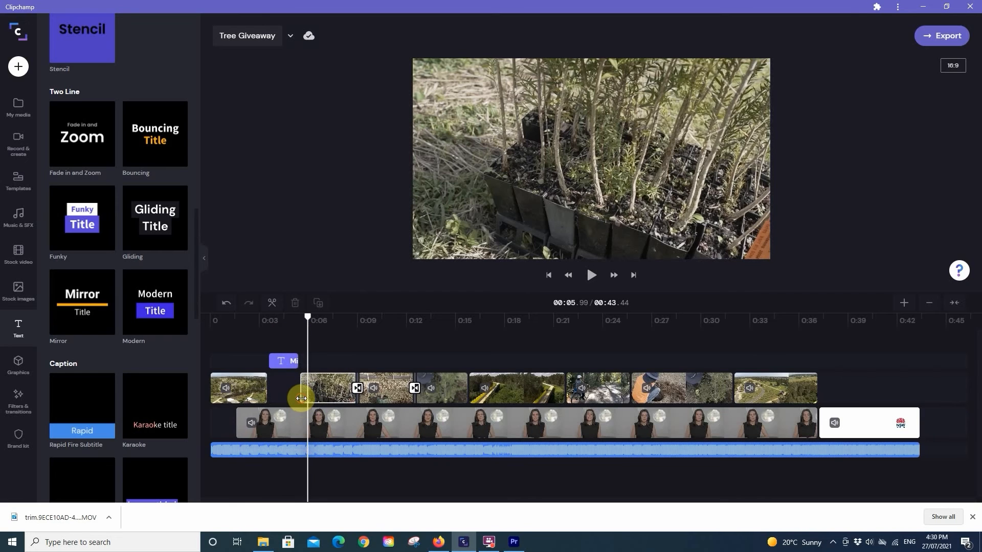
left_click_drag(304, 398, 329, 398)
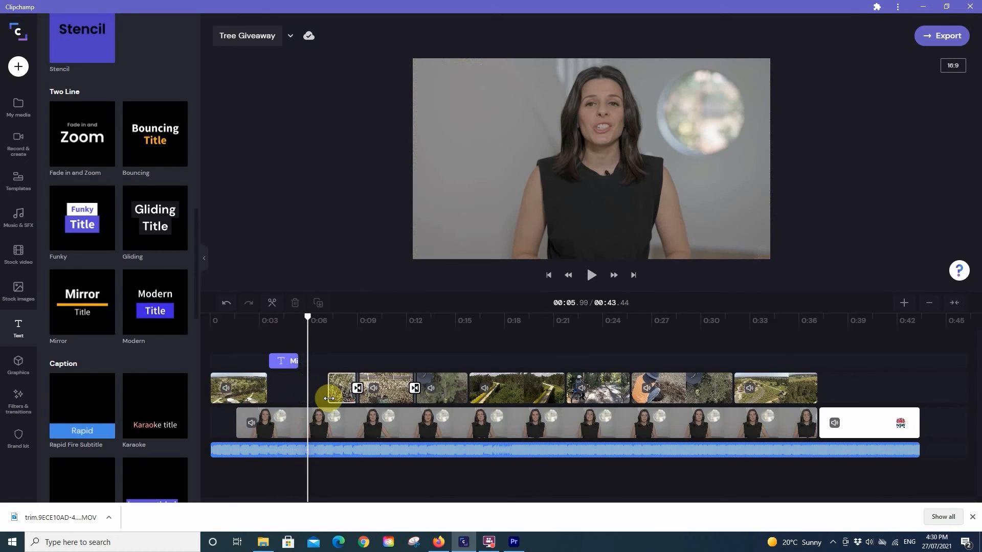
left_click(284, 368)
left_click_drag(298, 362, 325, 362)
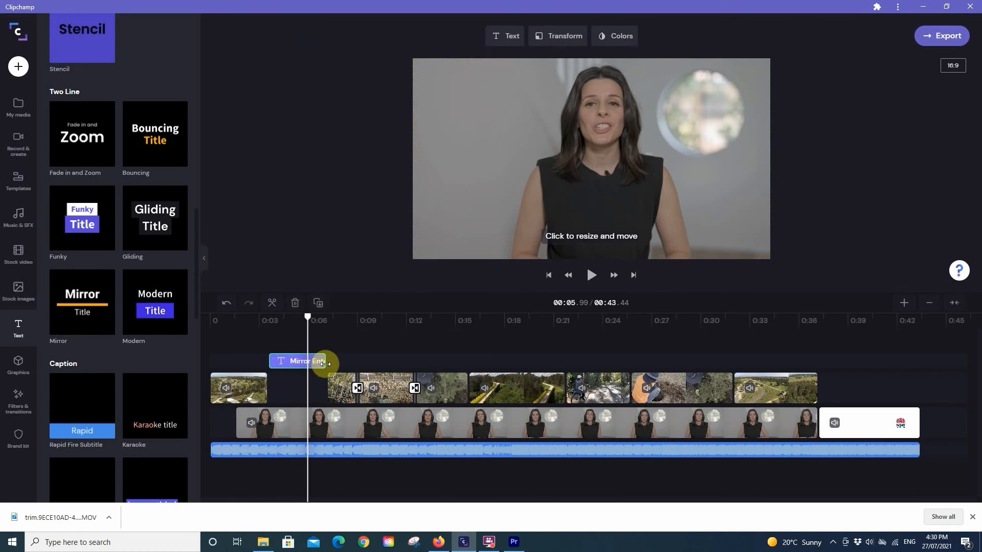
Position the Mirror title in the upper-left corner of the video frame and play through it
left_click(291, 322)
left_click_drag(291, 322, 302, 348)
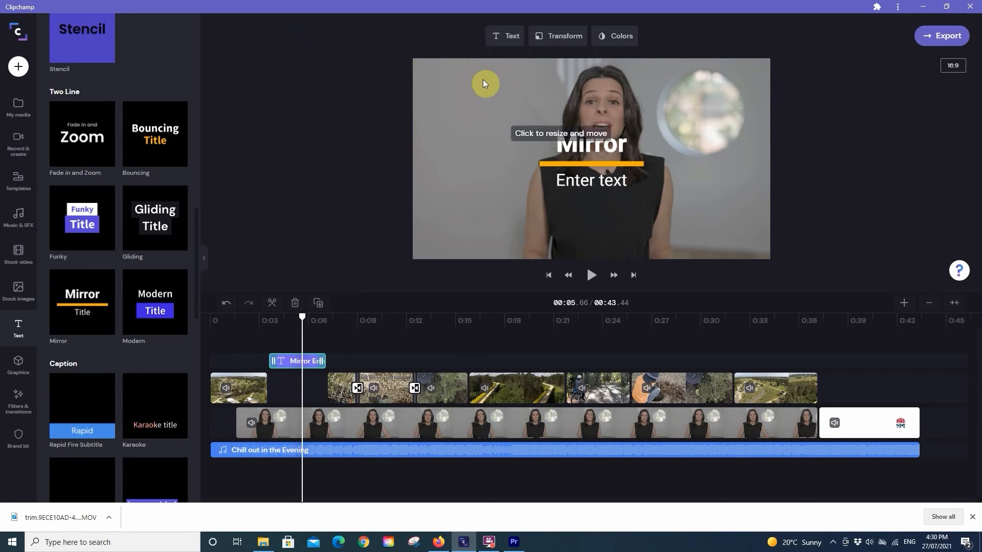
left_click(567, 39)
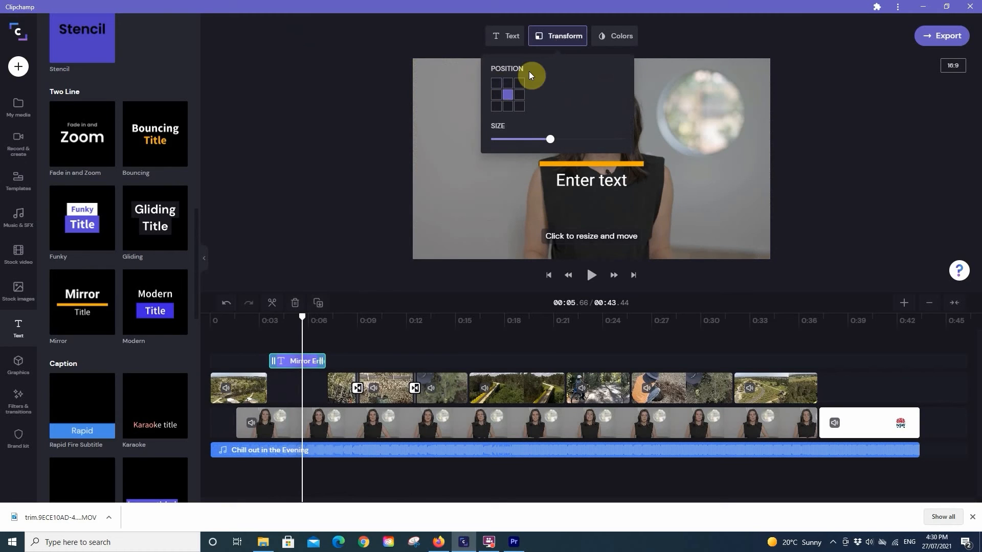
left_click(496, 85)
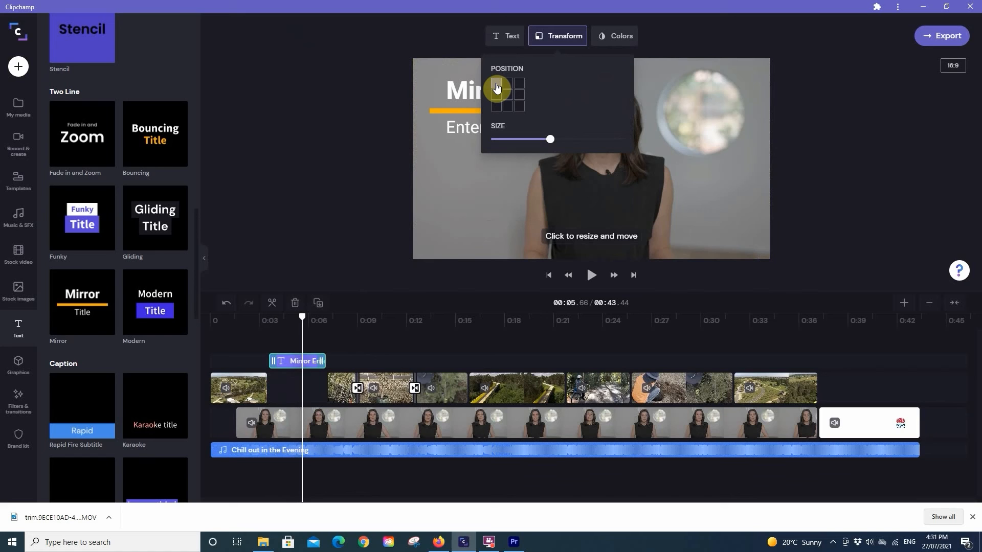
left_click(562, 40)
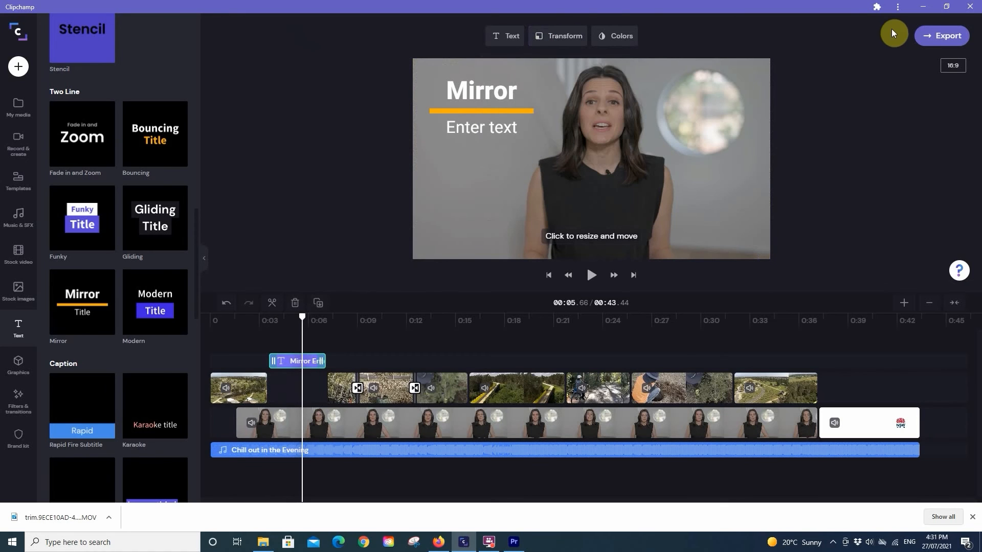
left_click(248, 329)
key("space")
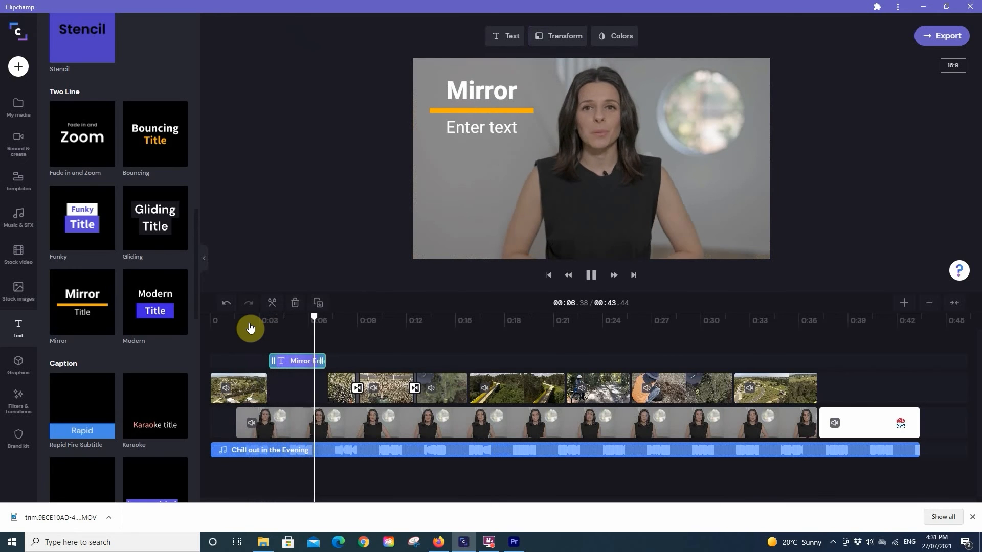
key("space")
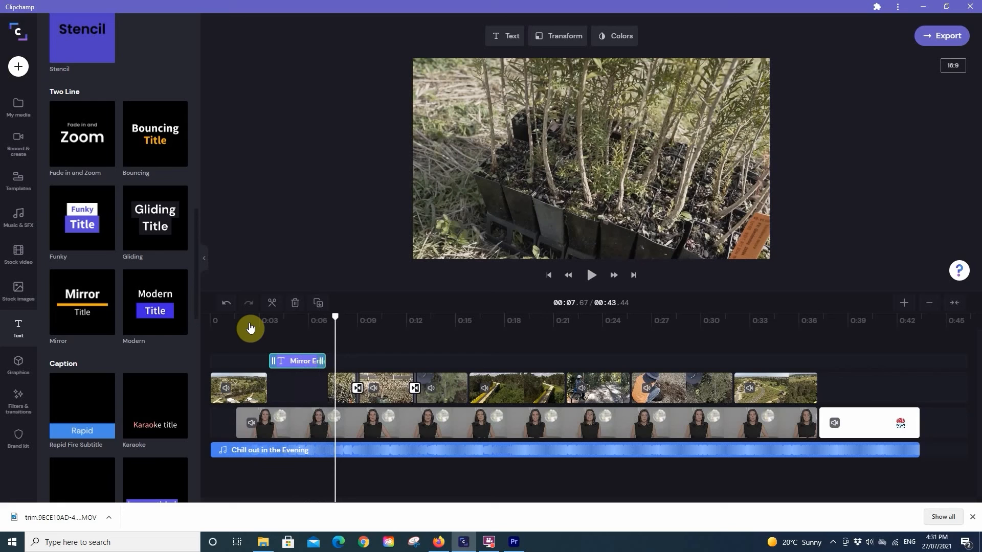
Set the title's text to the presenter's first name with "Tree PTC" beneath, change its font to DM Sans, and play it back
left_click(296, 327)
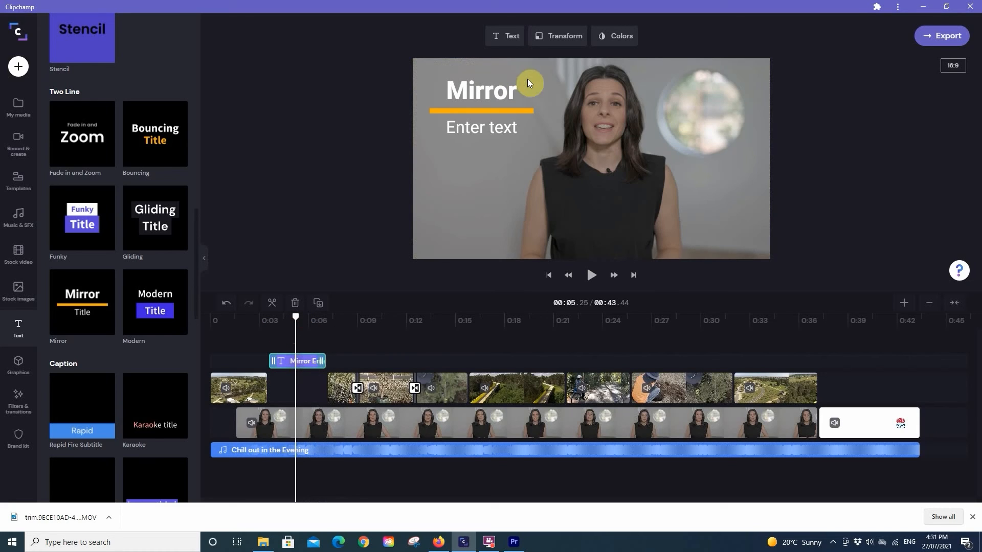
left_click(513, 44)
left_click(473, 87)
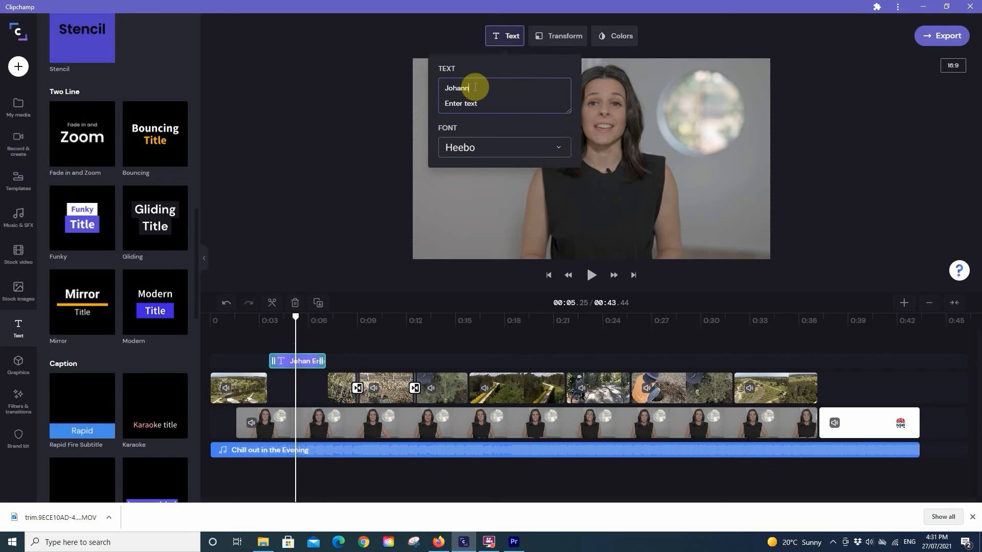
key("Return")
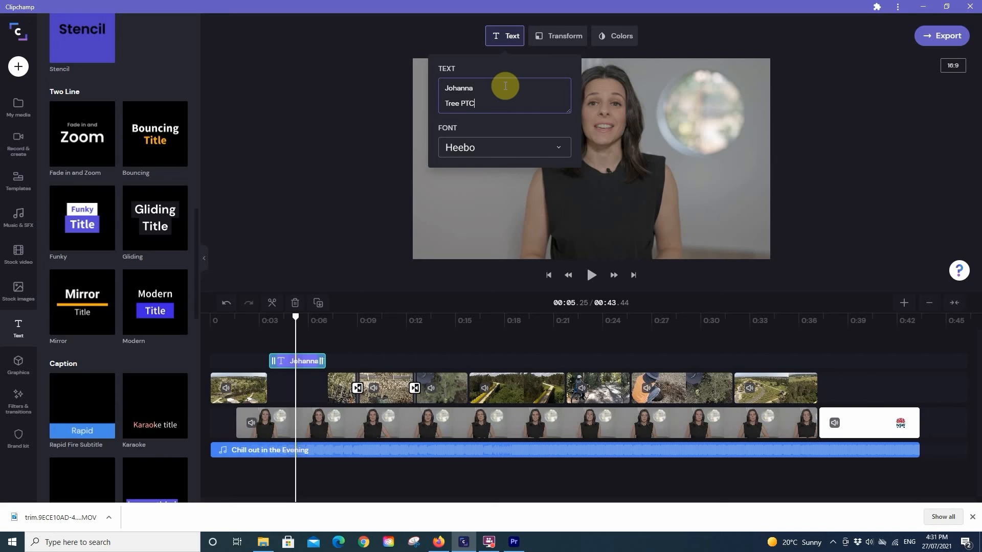
left_click(558, 150)
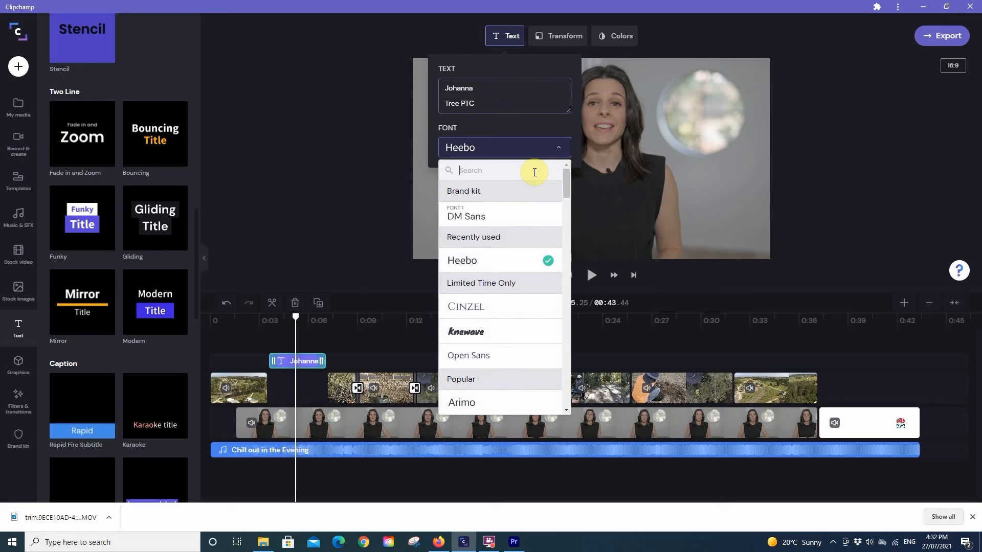
left_click(483, 220)
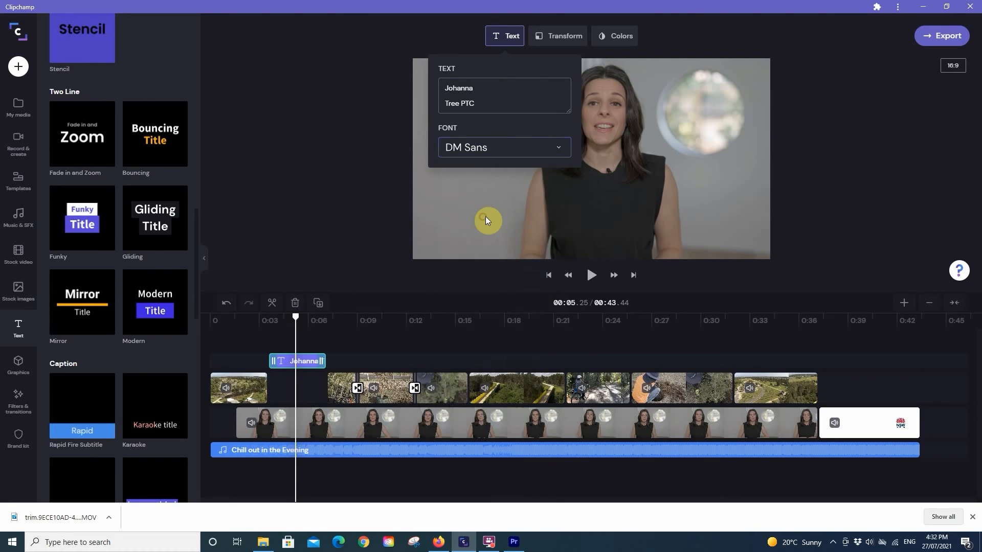
left_click(252, 319)
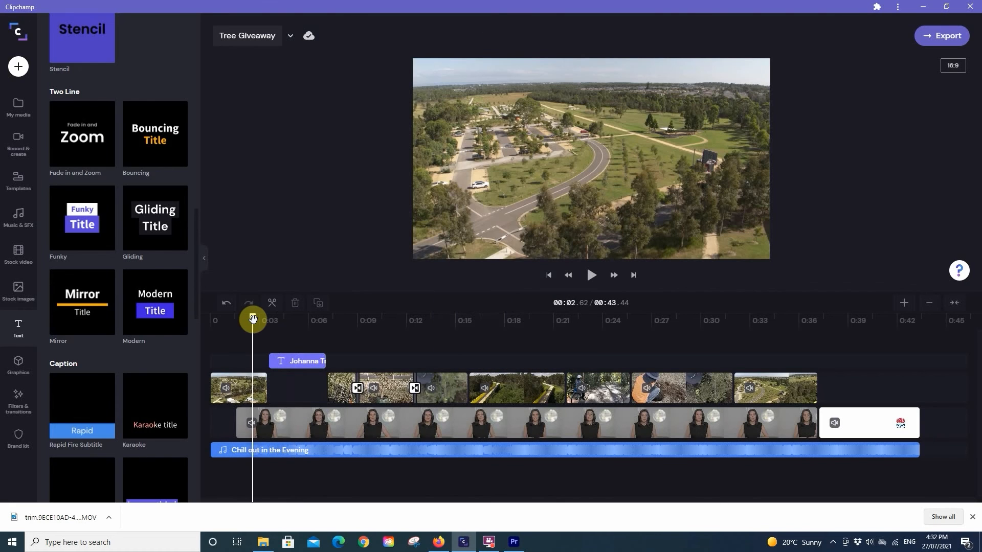
key("space")
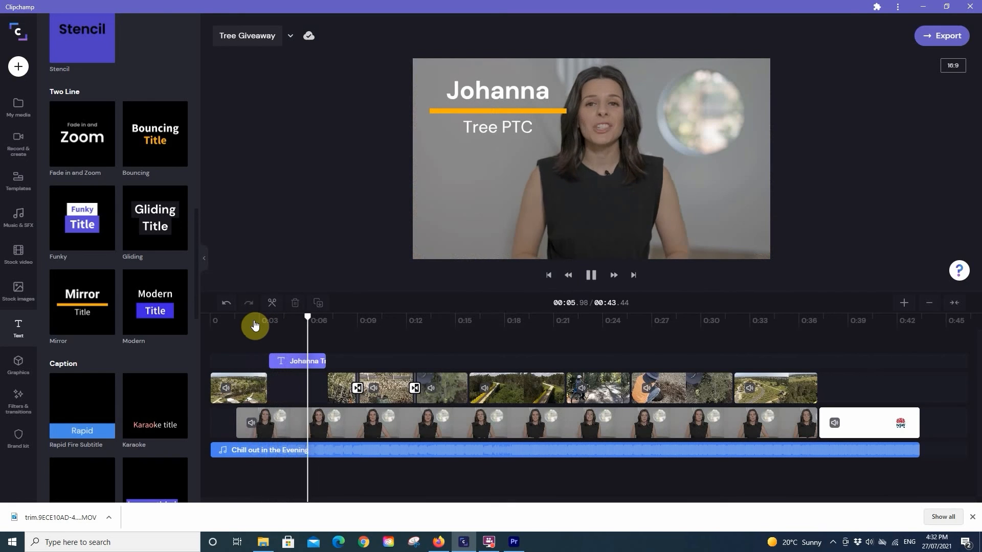
key("space")
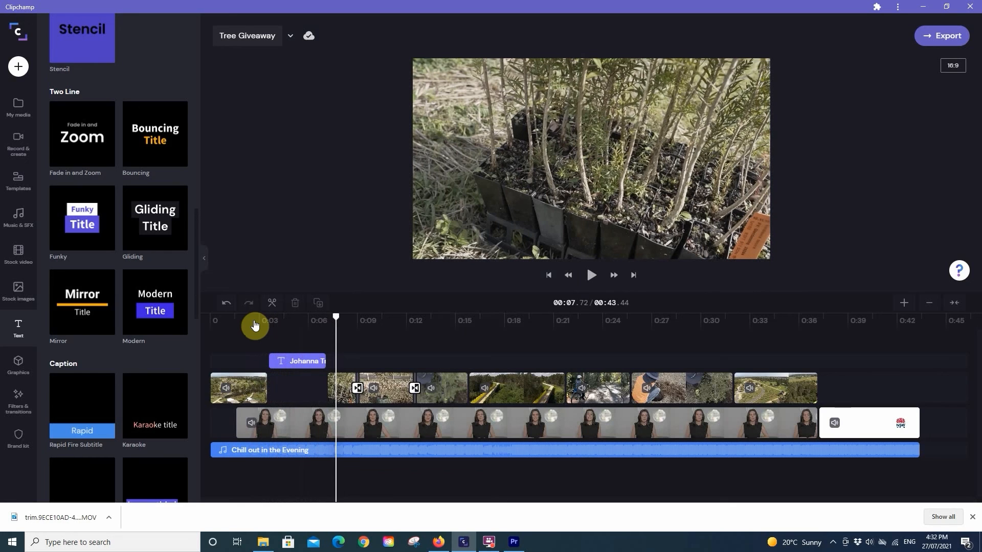
Shrink the presenter title so it clears her head and move it slightly lower in the frame
left_click(296, 324)
left_click(301, 364)
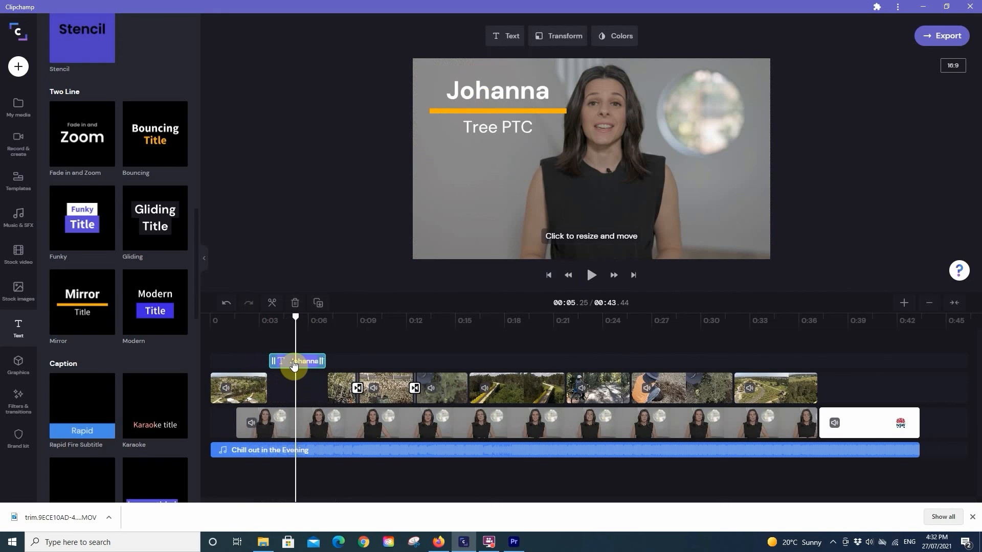
left_click(511, 105)
left_click_drag(567, 74, 534, 89)
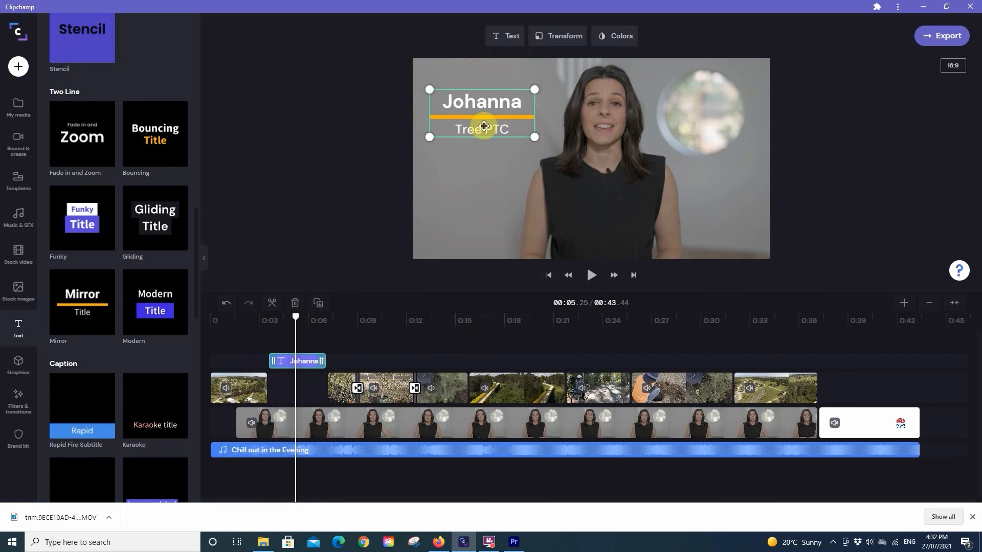
left_click_drag(481, 116, 482, 124)
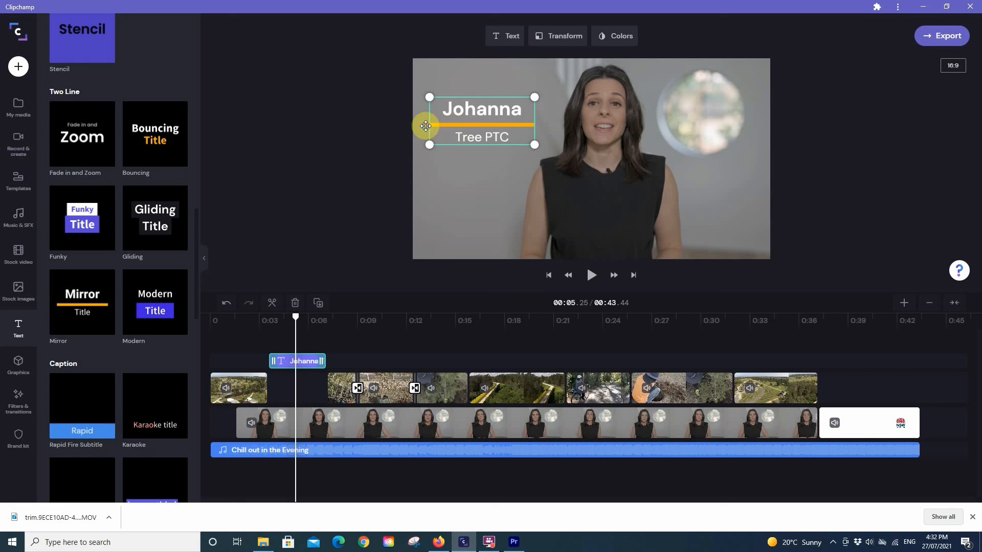
Set the title's border color to #BB0000 and play the whole video from the start to the closing logo
left_click(630, 41)
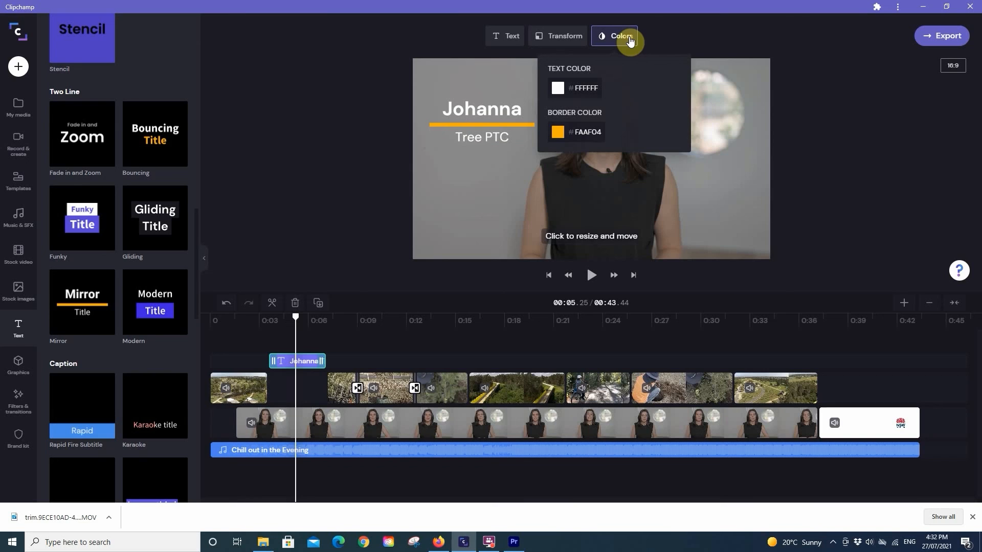
left_click(575, 136)
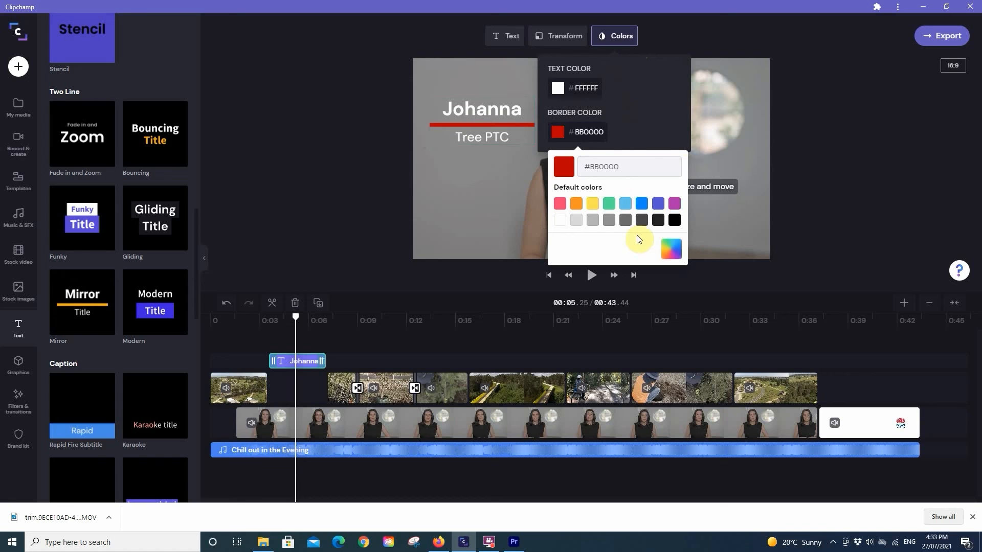
left_click_drag(256, 341, 242, 317)
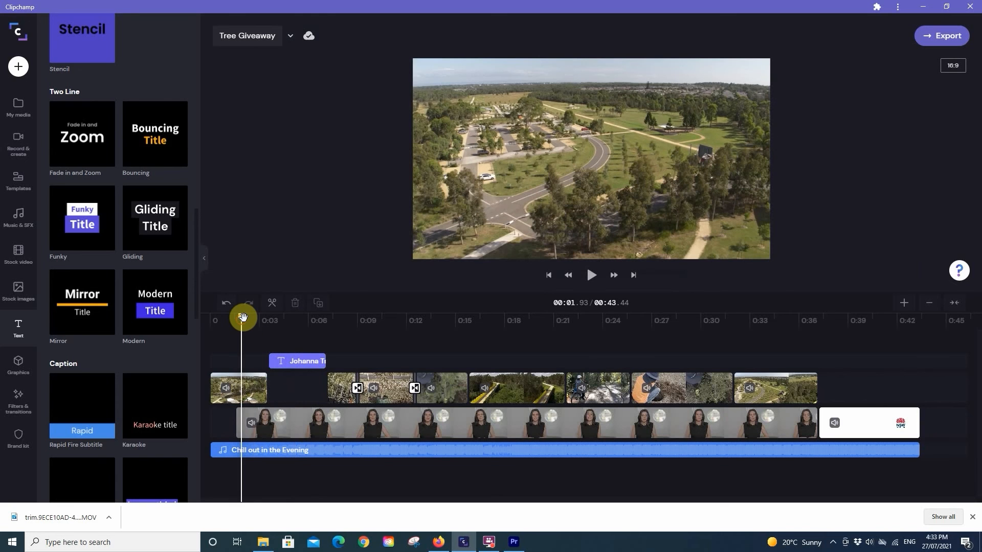
key("Home")
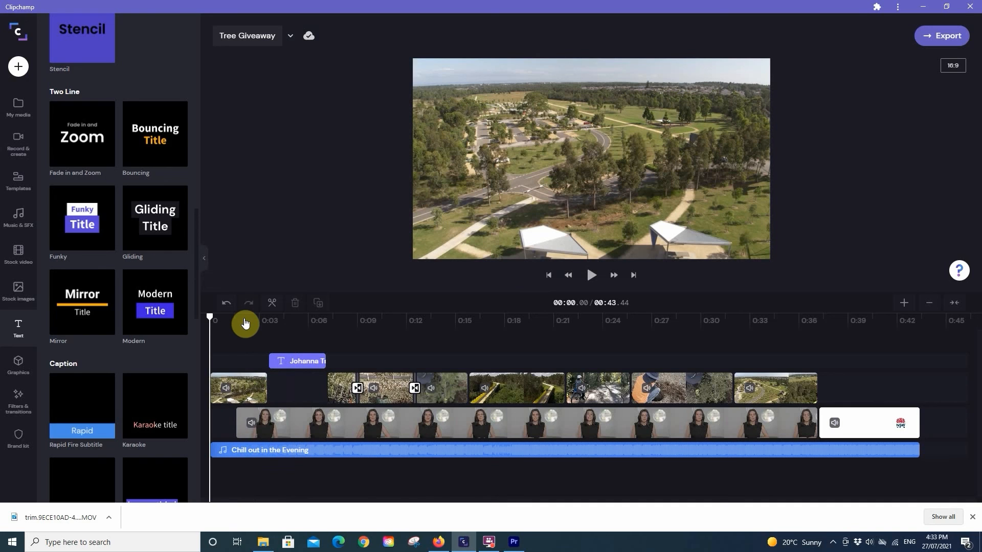
key("space")
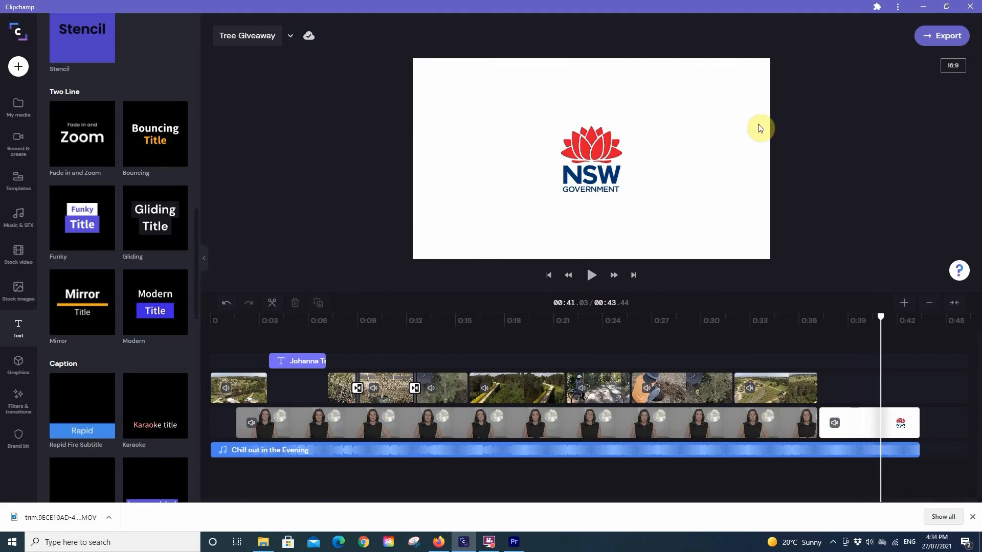
Export the Tree Giveaway video at 720p with Quality optimization and show the exported MP4 in its download folder
left_click(939, 37)
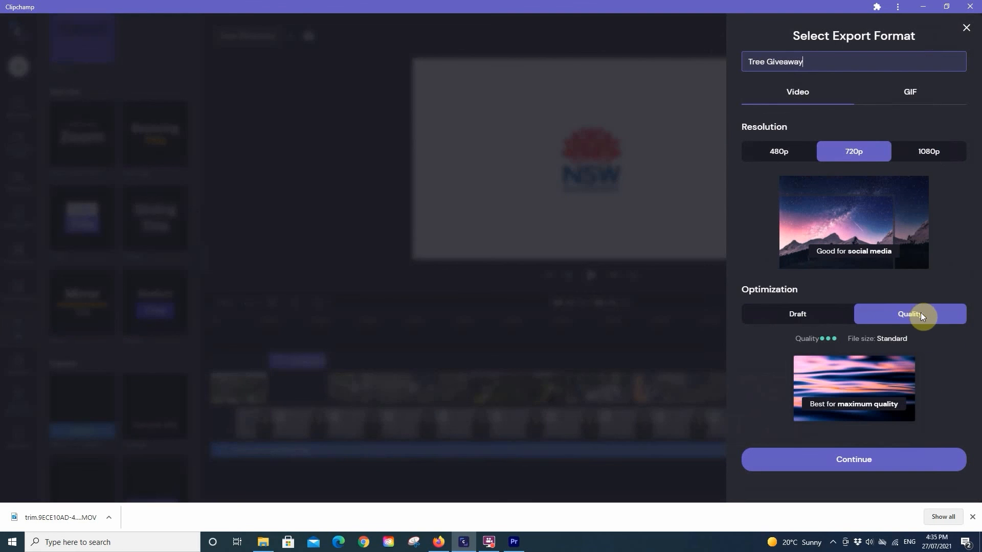
left_click(874, 464)
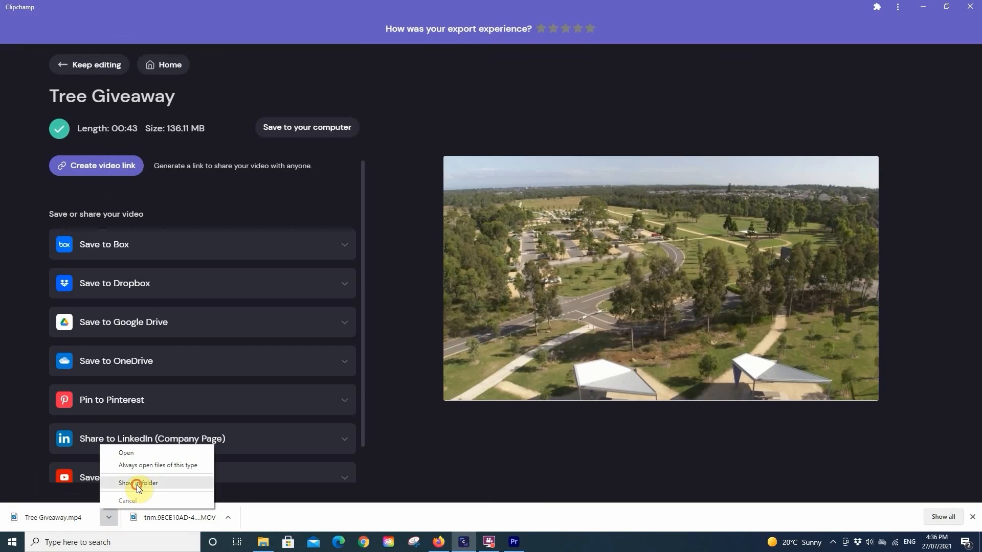
left_click(136, 484)
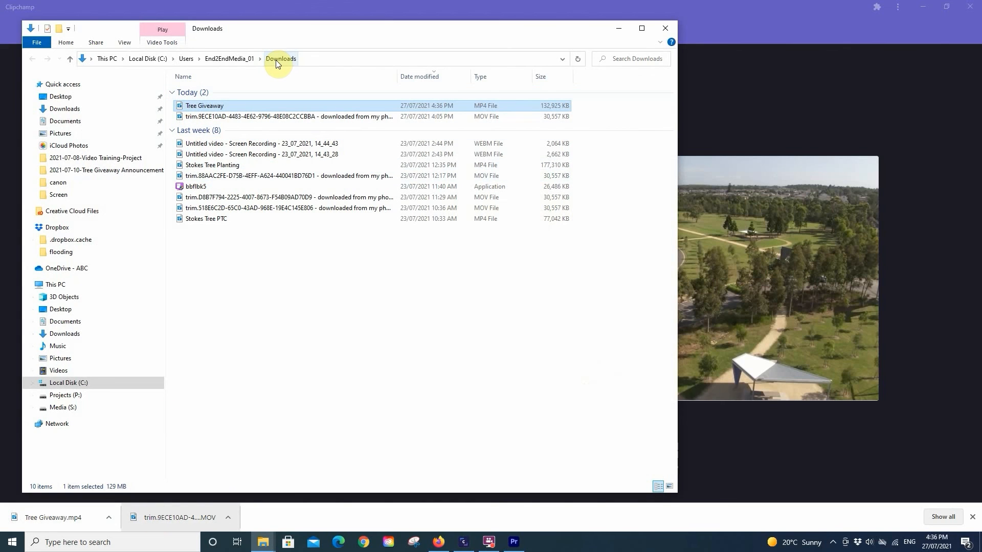
Copy the exported Tree Giveaway video into the 2021-07-10-Tree Giveaway Announcement folder within Clipchamp on the Projects (P:) drive
left_click(180, 107)
right_click(180, 107)
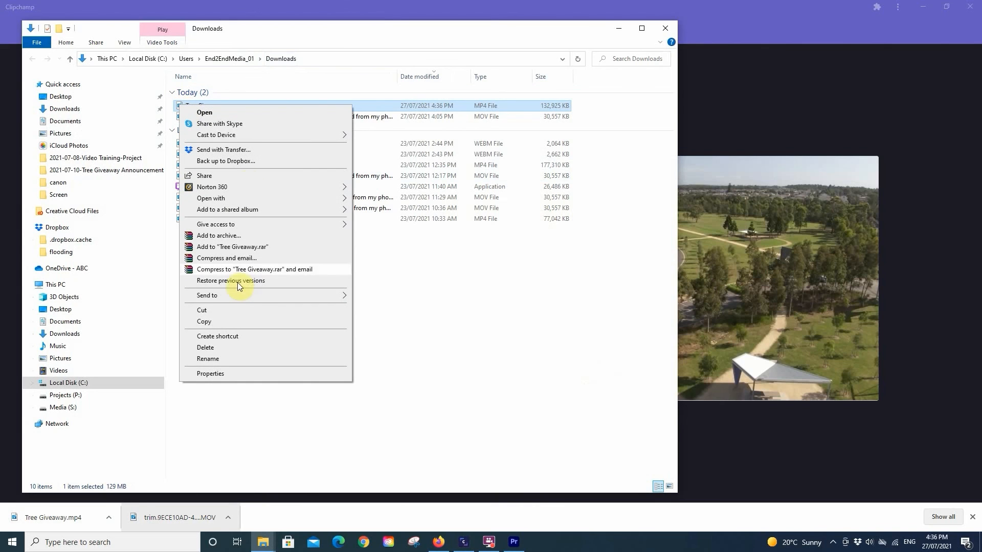
left_click(200, 323)
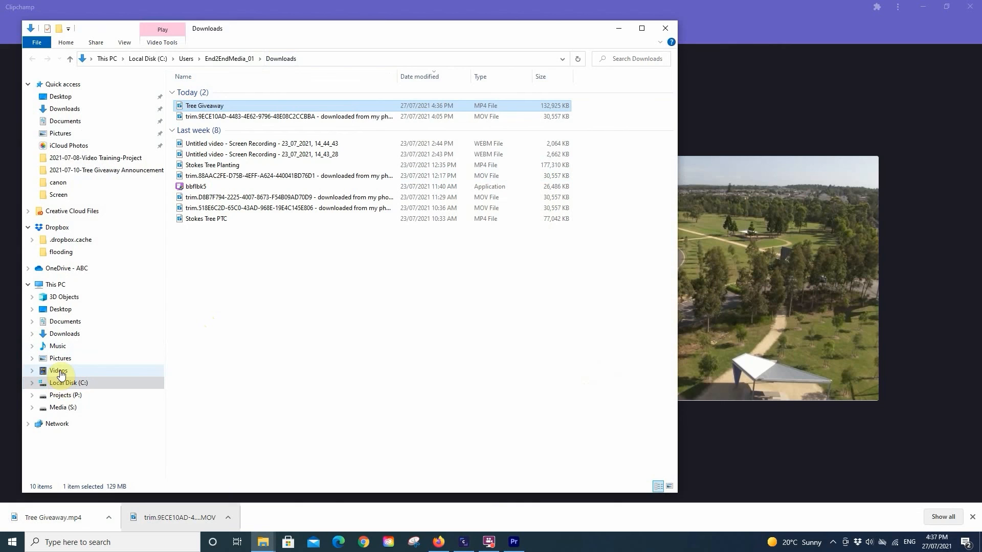
left_click(61, 395)
left_click(198, 94)
double_click(197, 94)
double_click(226, 105)
right_click(218, 134)
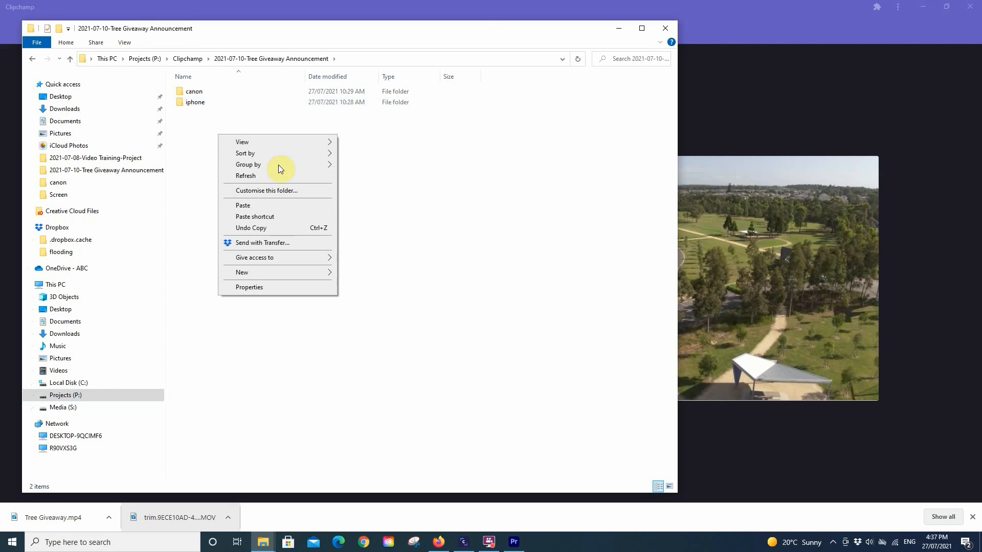
left_click(253, 201)
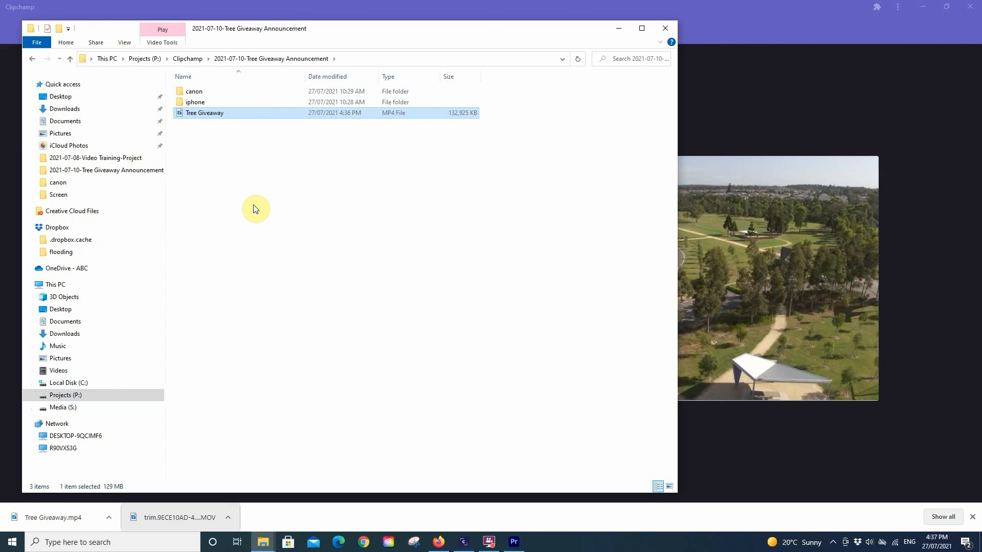